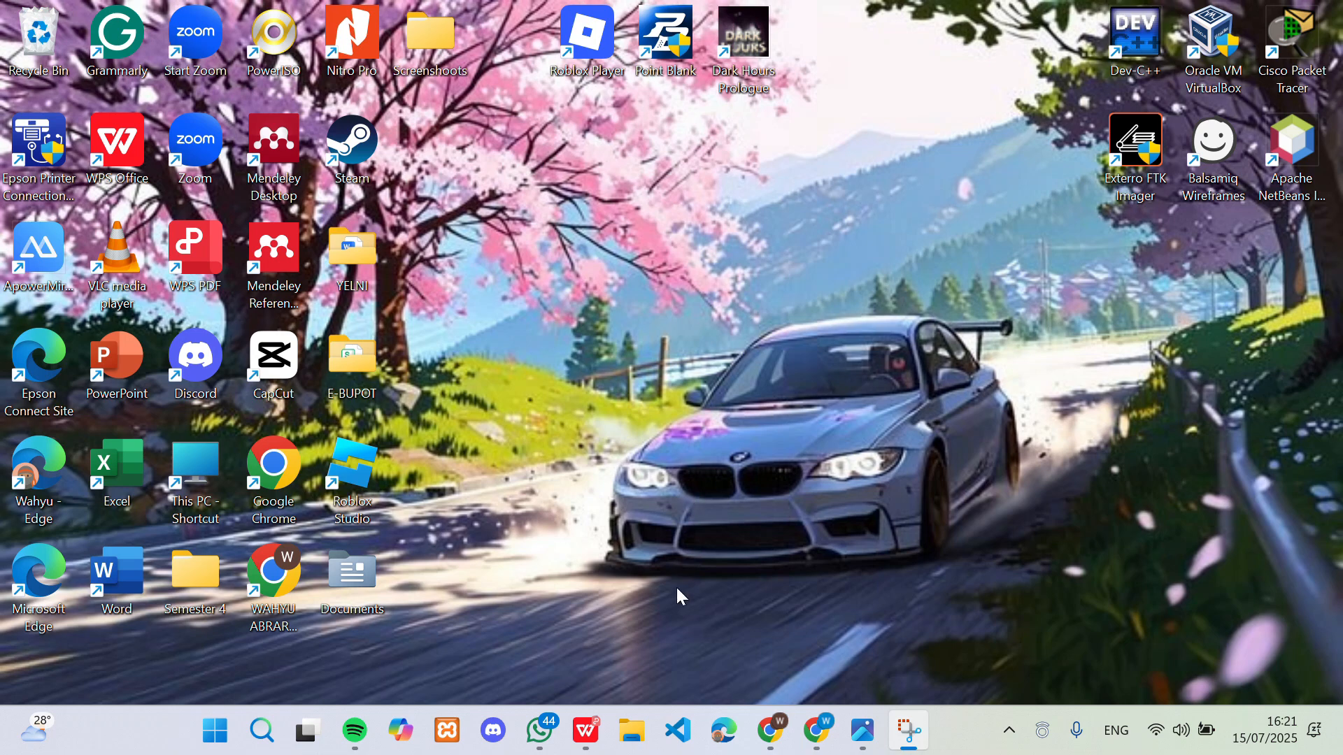
- Open the tugas pert 15 folder inside Semester 4 > Digital Forensik in File Explorer
key(super+e)
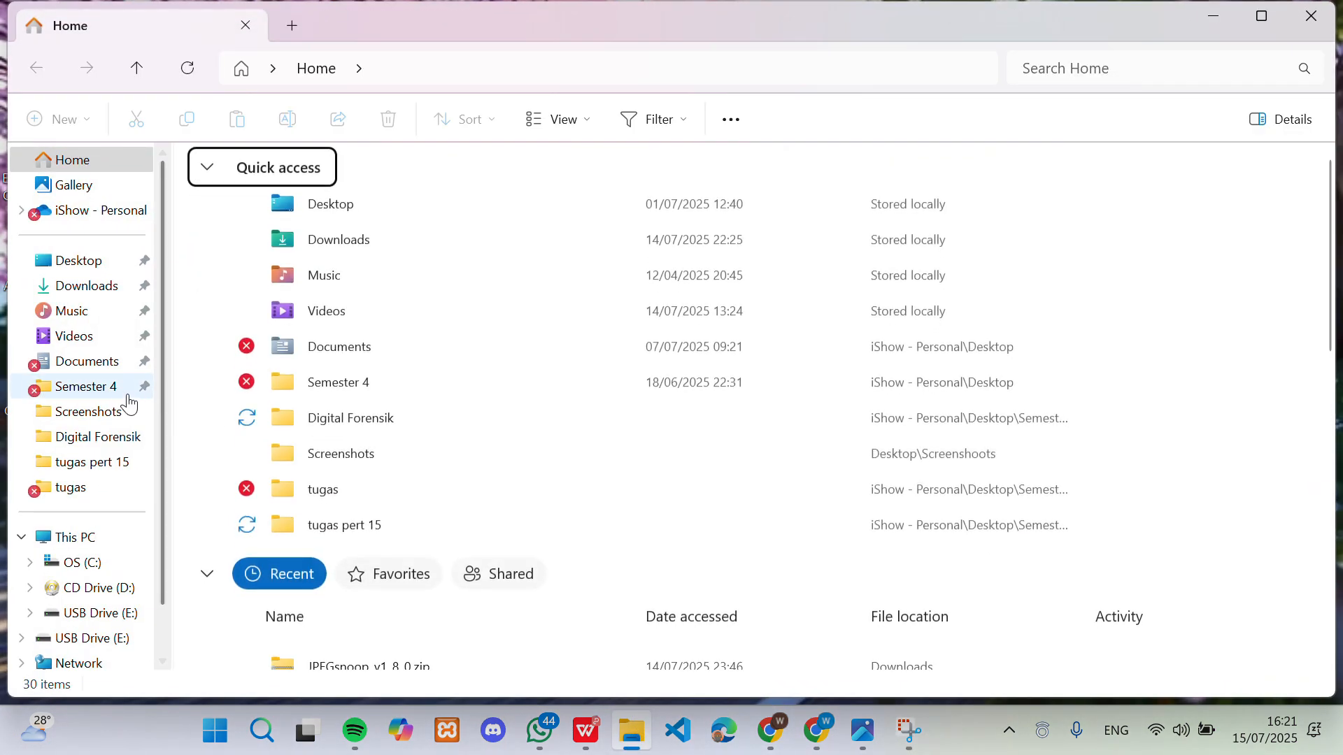
click(112, 386)
click(280, 216)
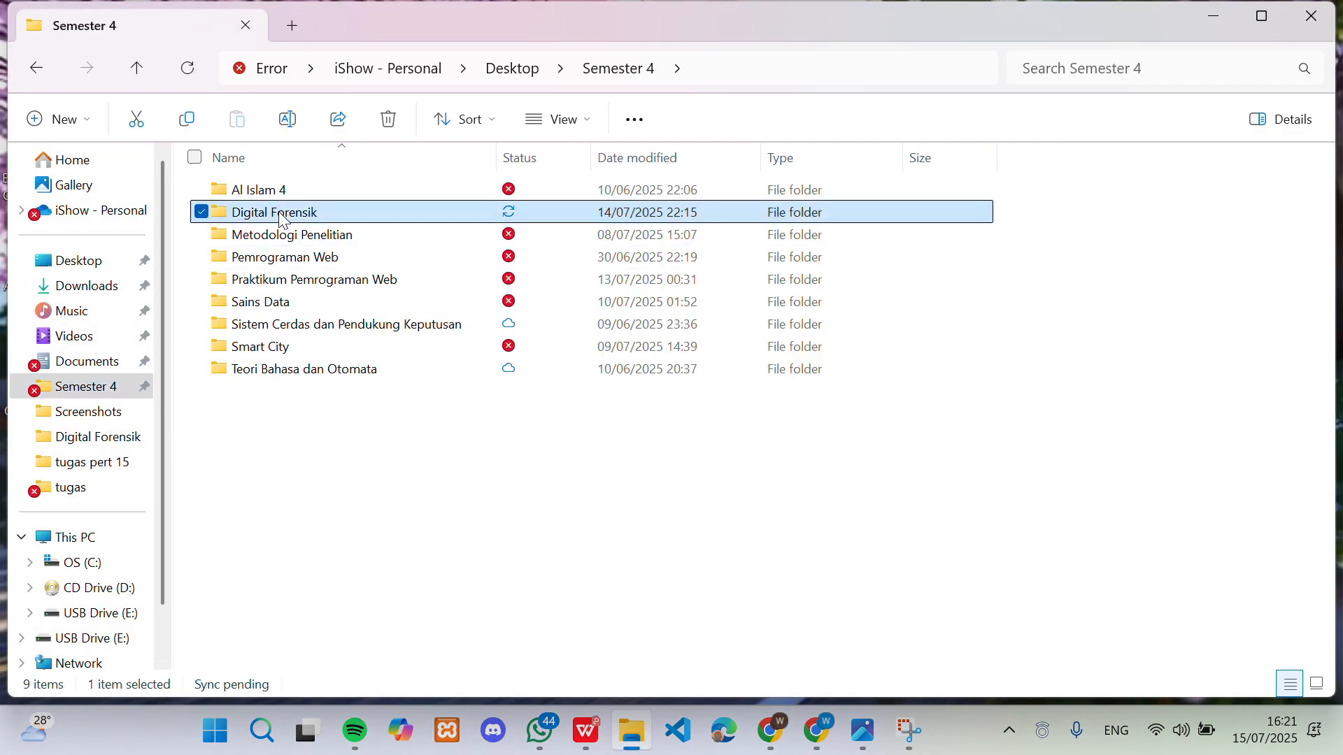
double_click(280, 216)
double_click(280, 213)
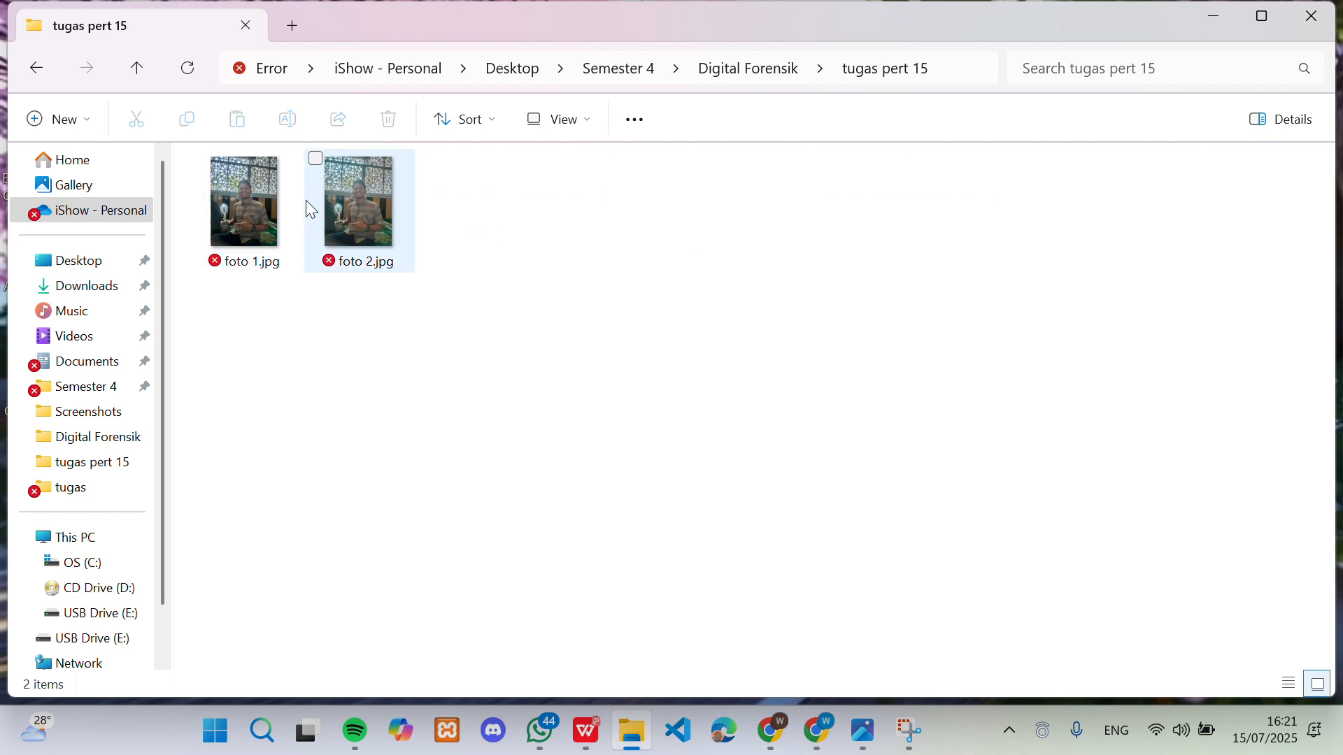
- View foto 1.jpg and foto 2.jpg one after the other, minimizing each photo window after viewing
double_click(245, 215)
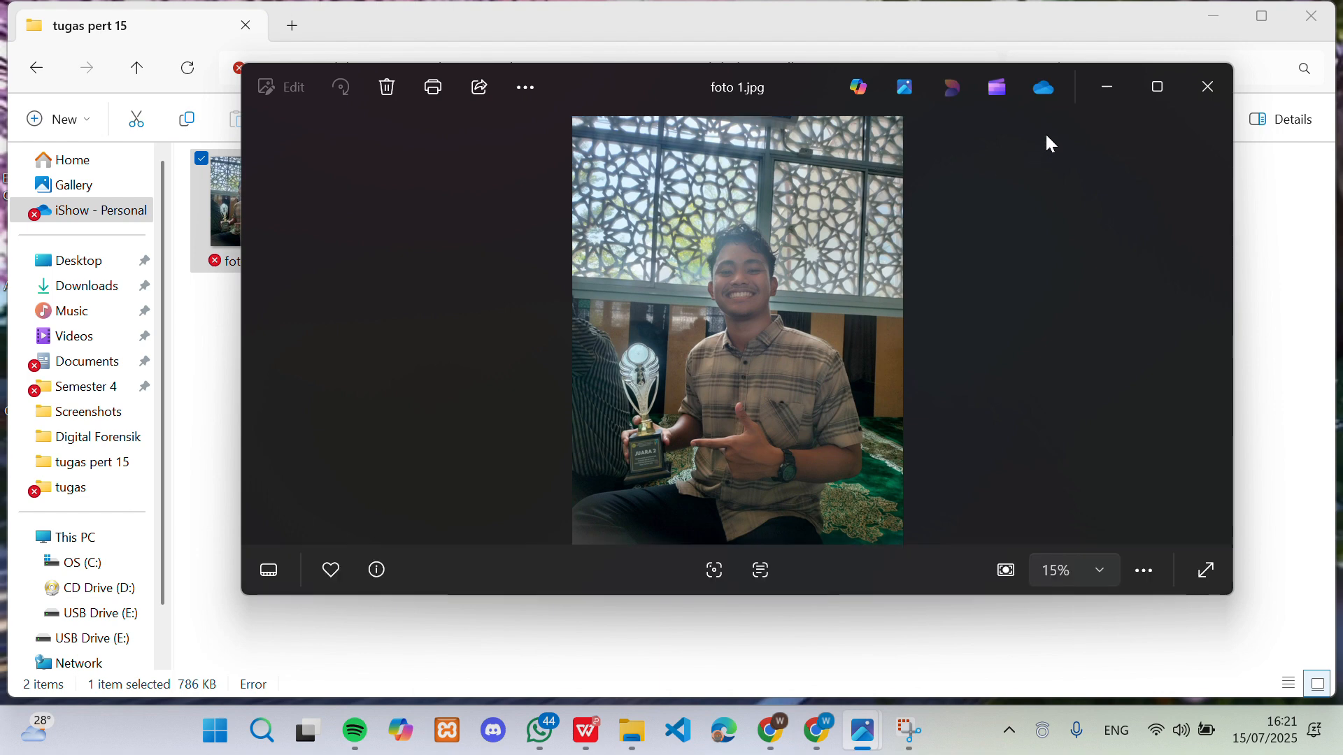
click(1096, 84)
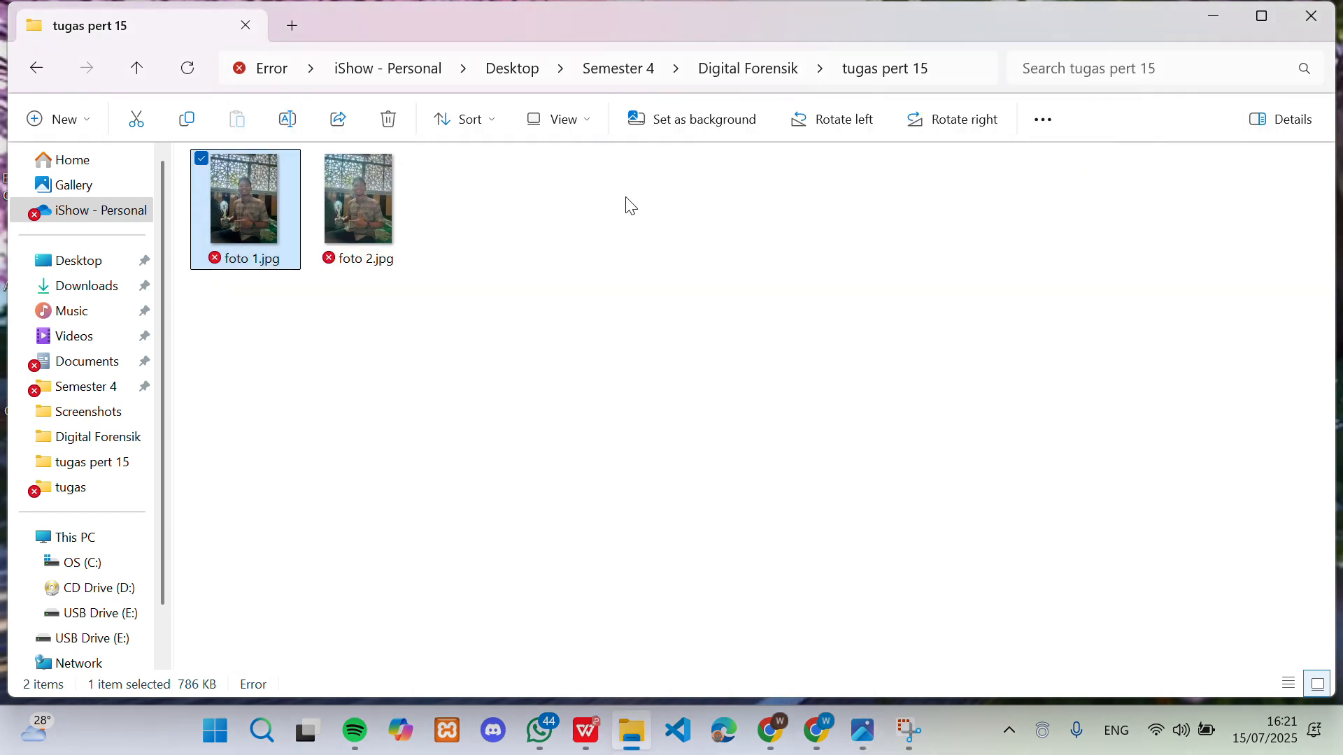
click(376, 209)
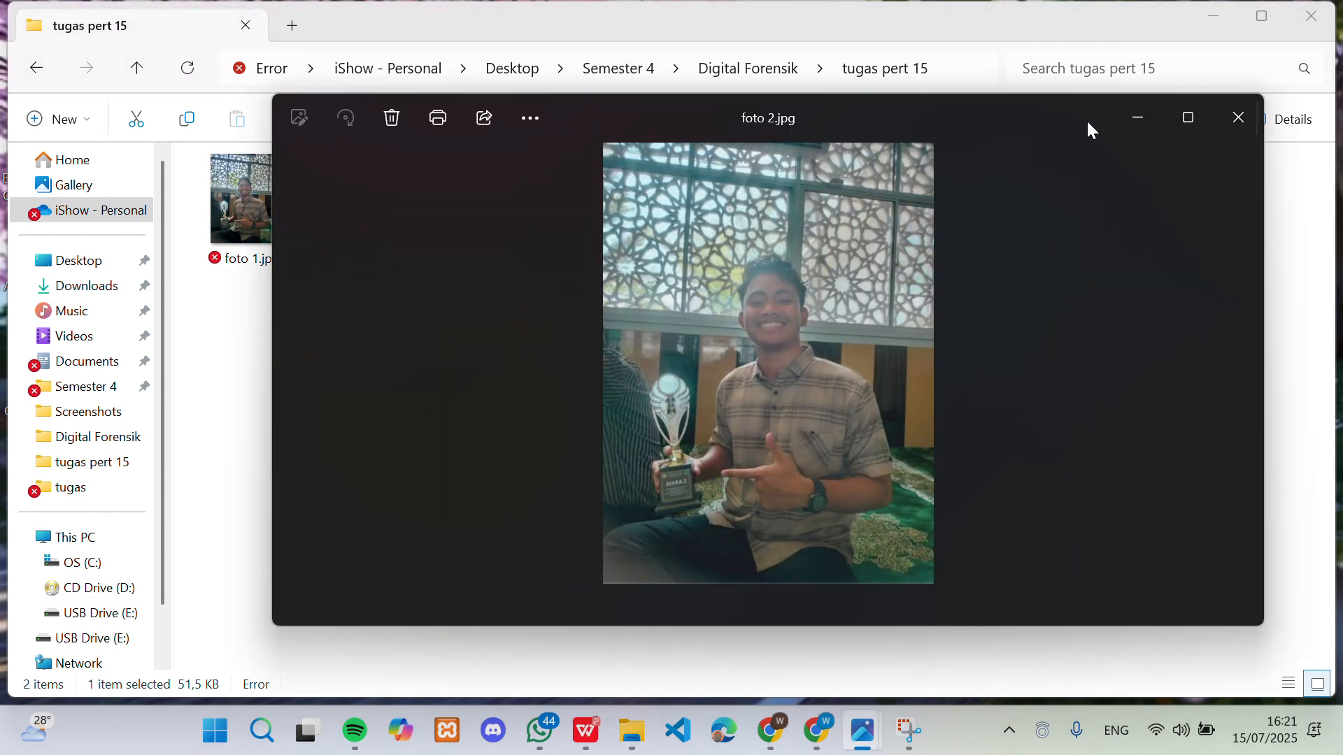
click(1134, 119)
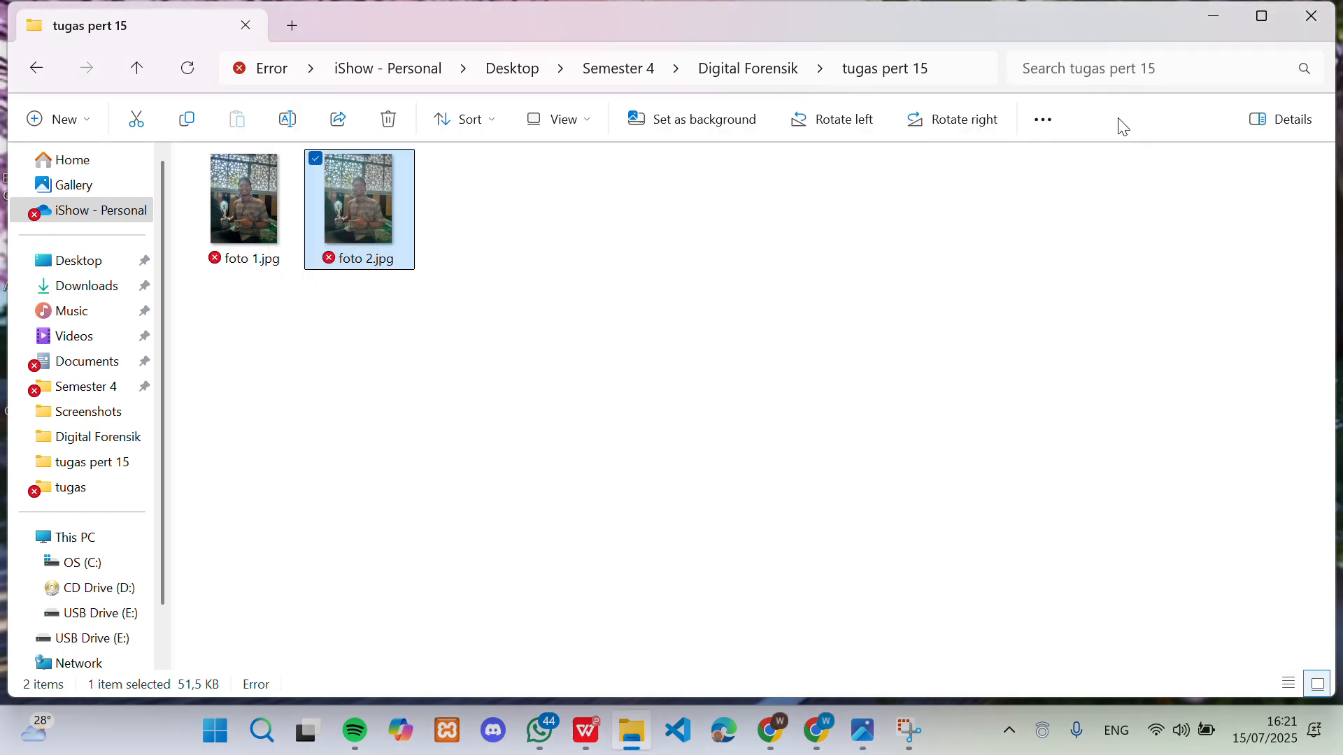
- Arrange two File Explorer windows side by side, both showing the tugas pert 15 folder
drag(871, 15, 428, 53)
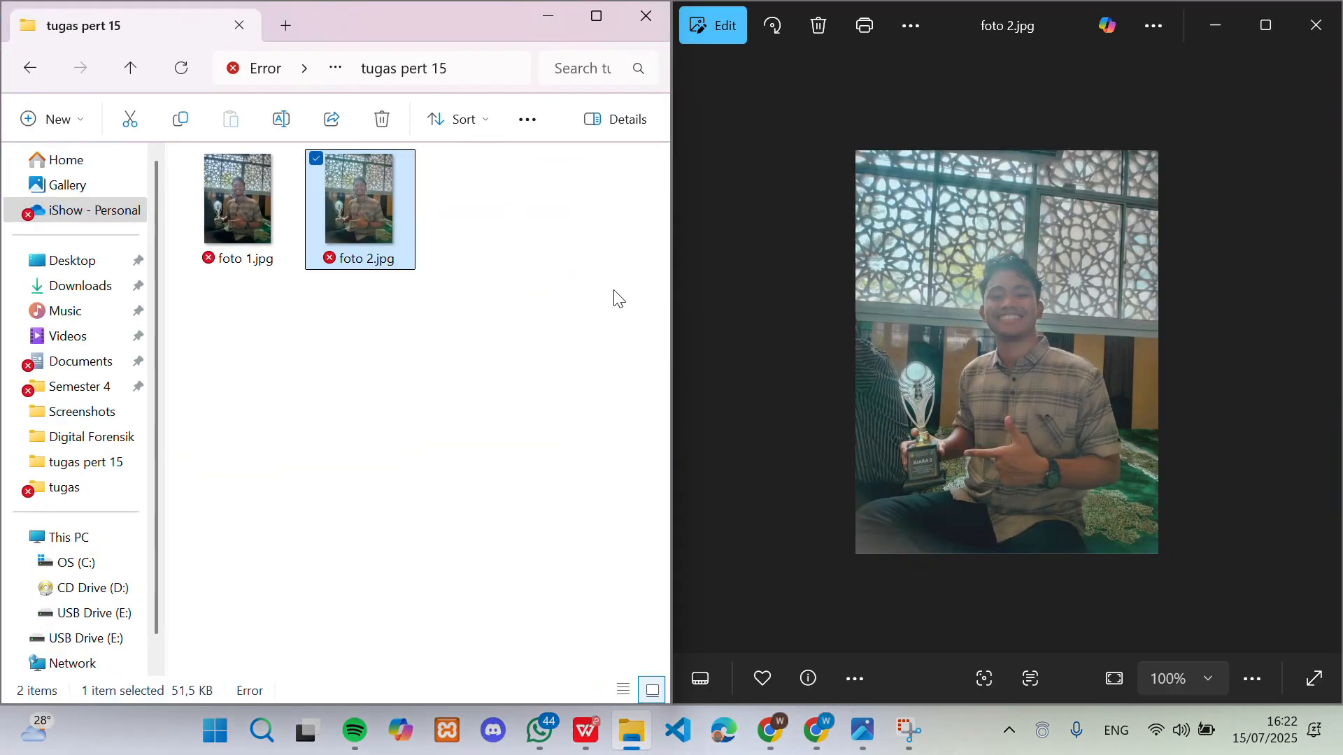
right_click(632, 731)
click(612, 377)
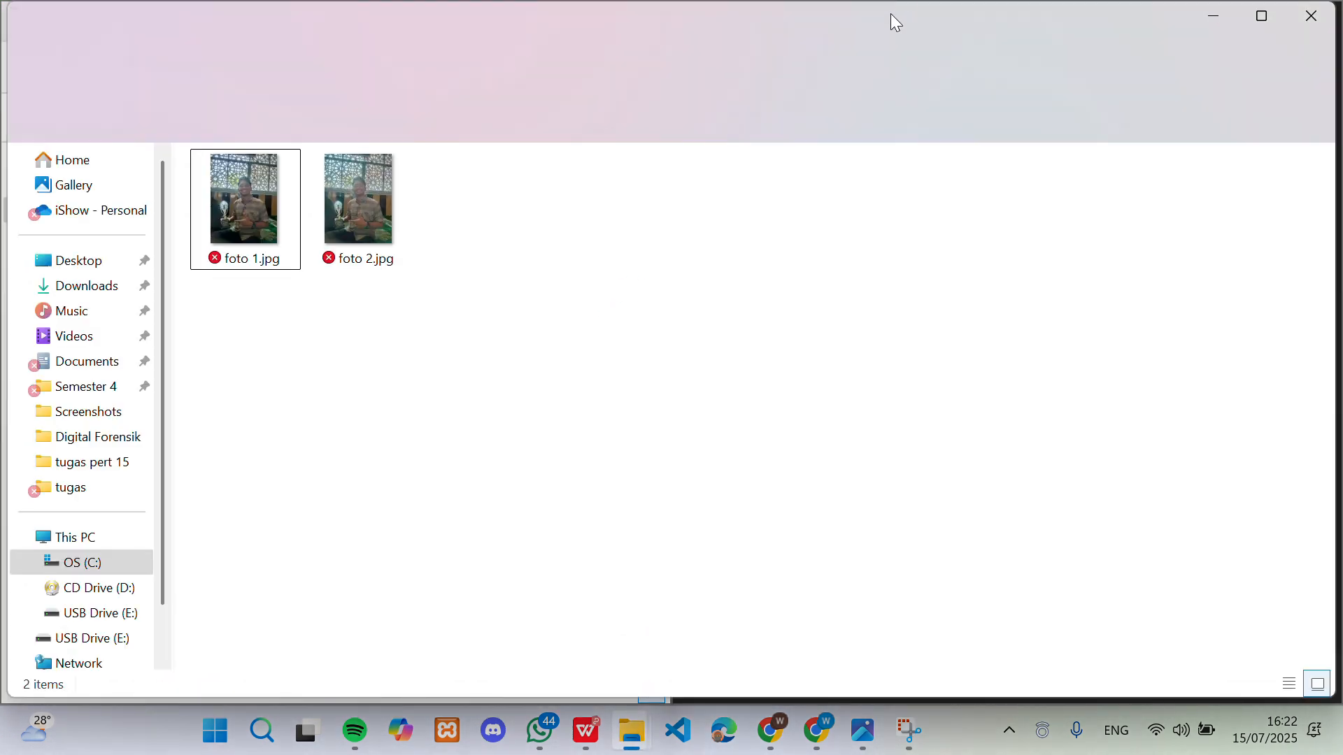
drag(891, 13, 397, 57)
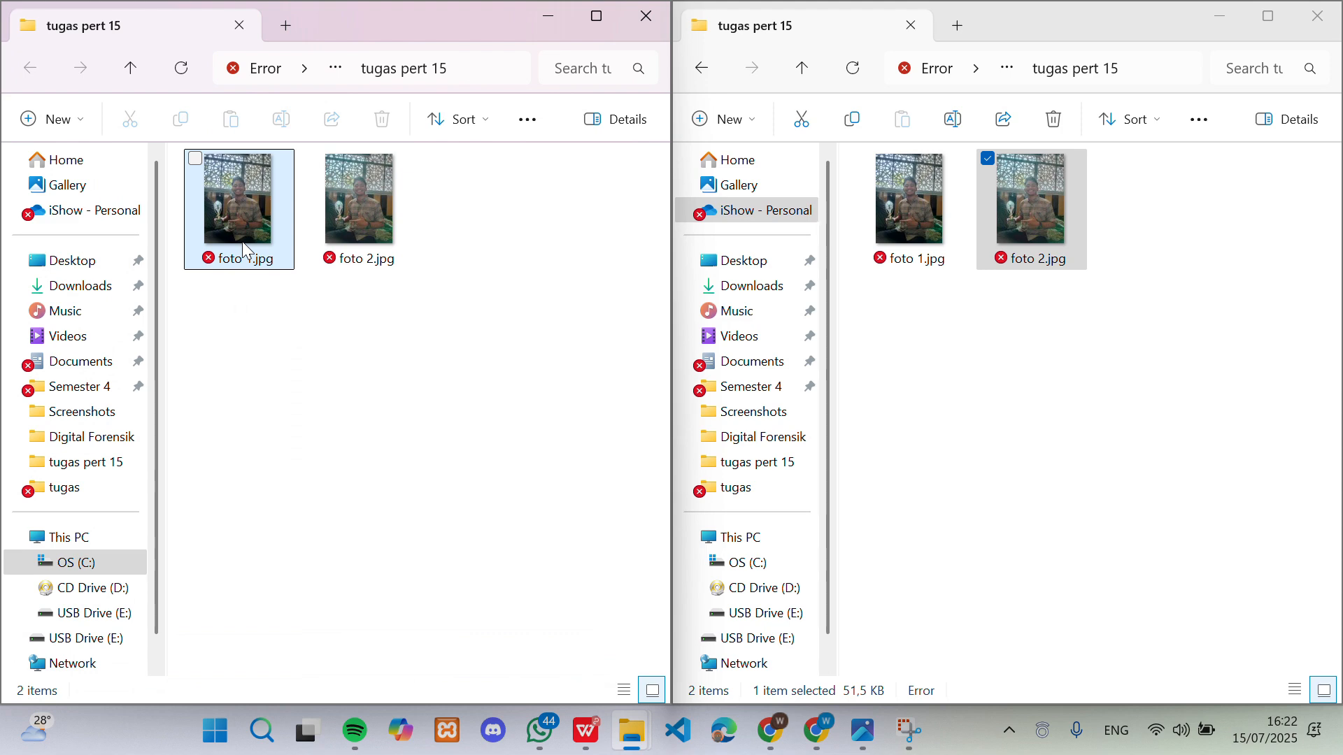
- Open the properties of foto 1.jpg and position the dialog over the first folder window
click(254, 214)
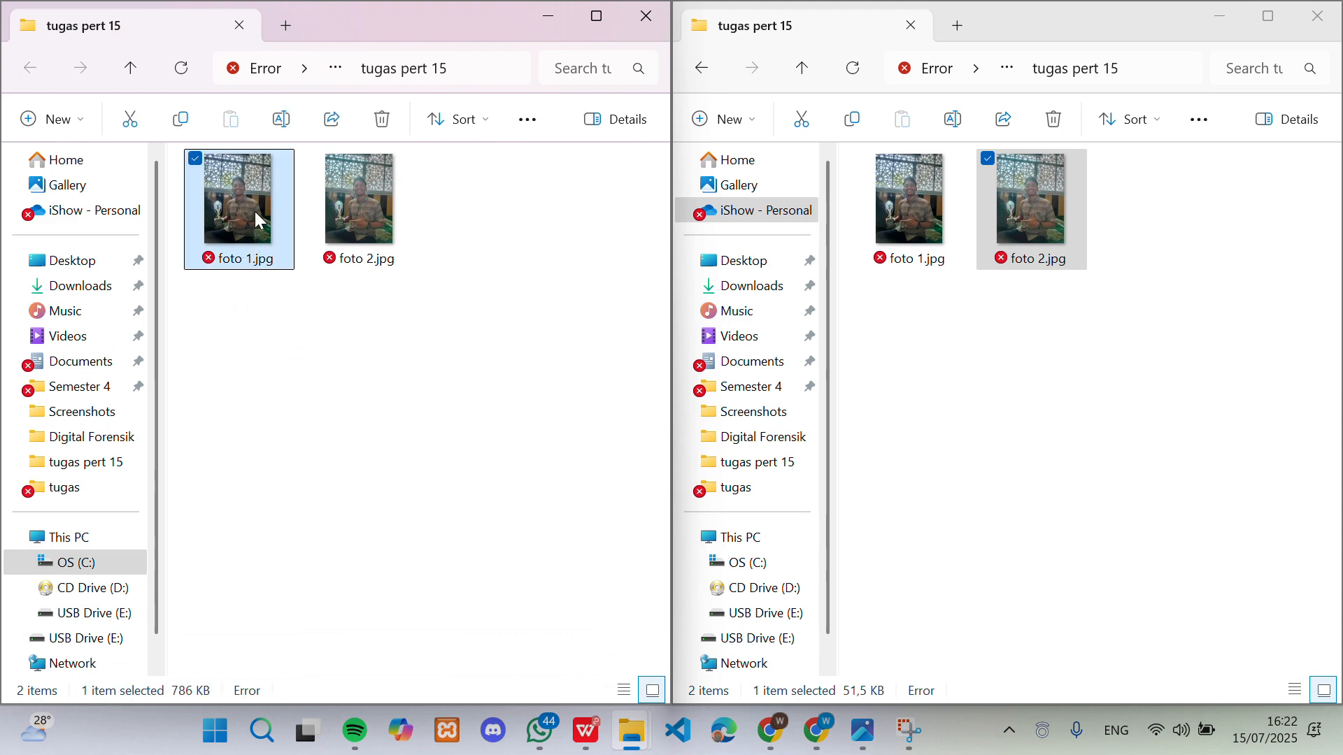
right_click(257, 220)
click(375, 387)
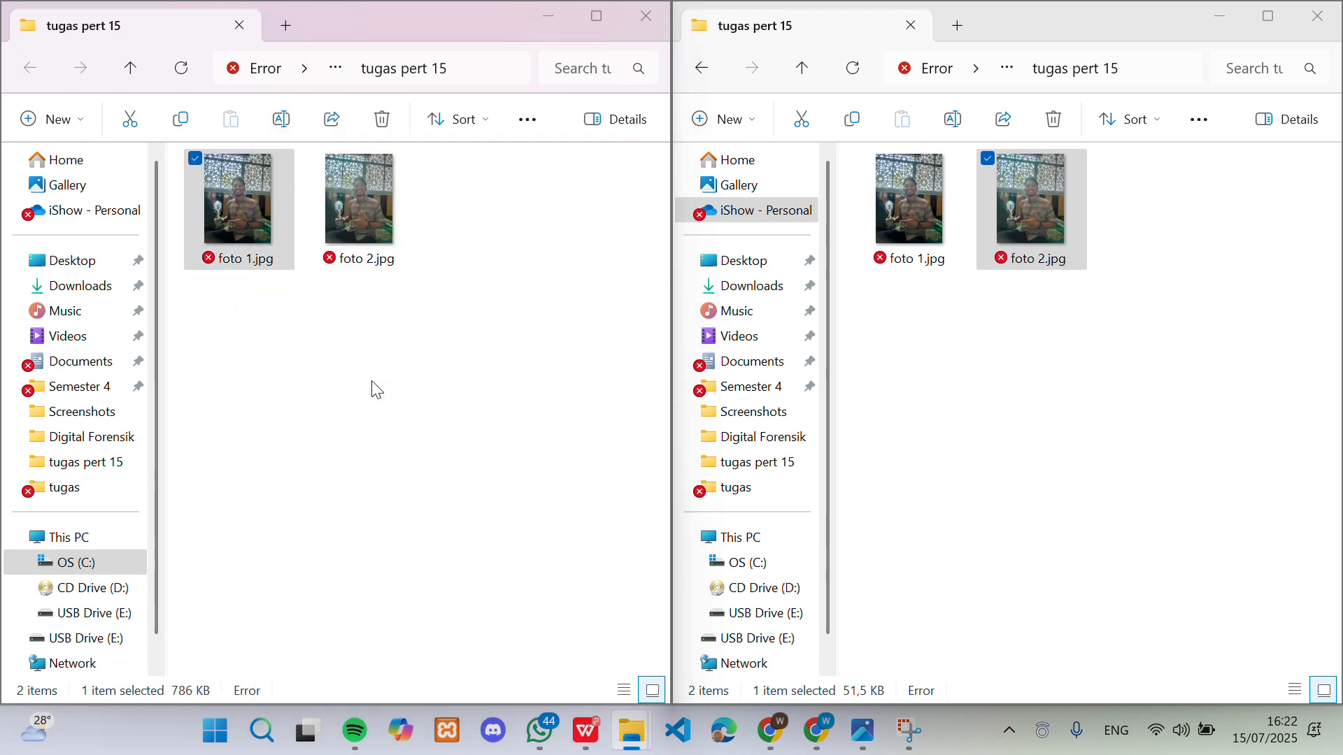
drag(454, 171, 402, 94)
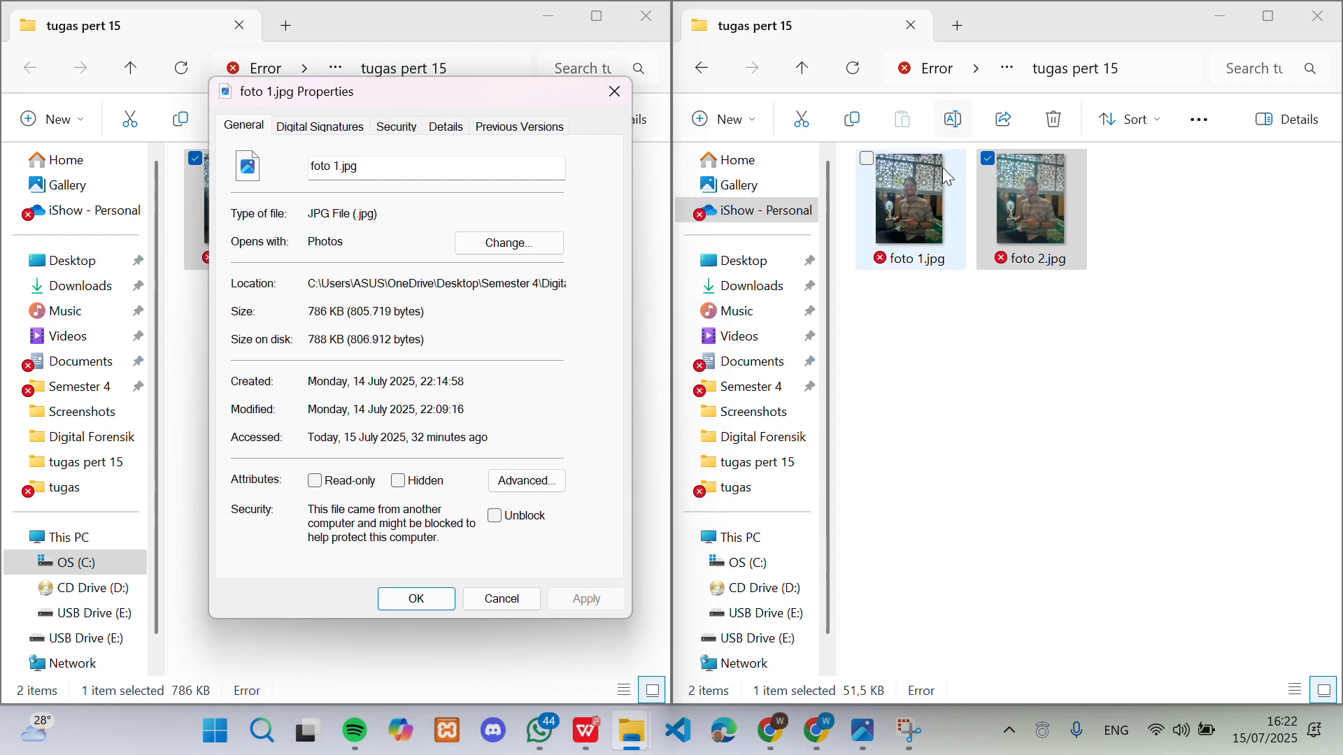
- Open the properties of foto 2.jpg and place the dialog beside the foto 1.jpg properties
click(1018, 194)
right_click(1018, 194)
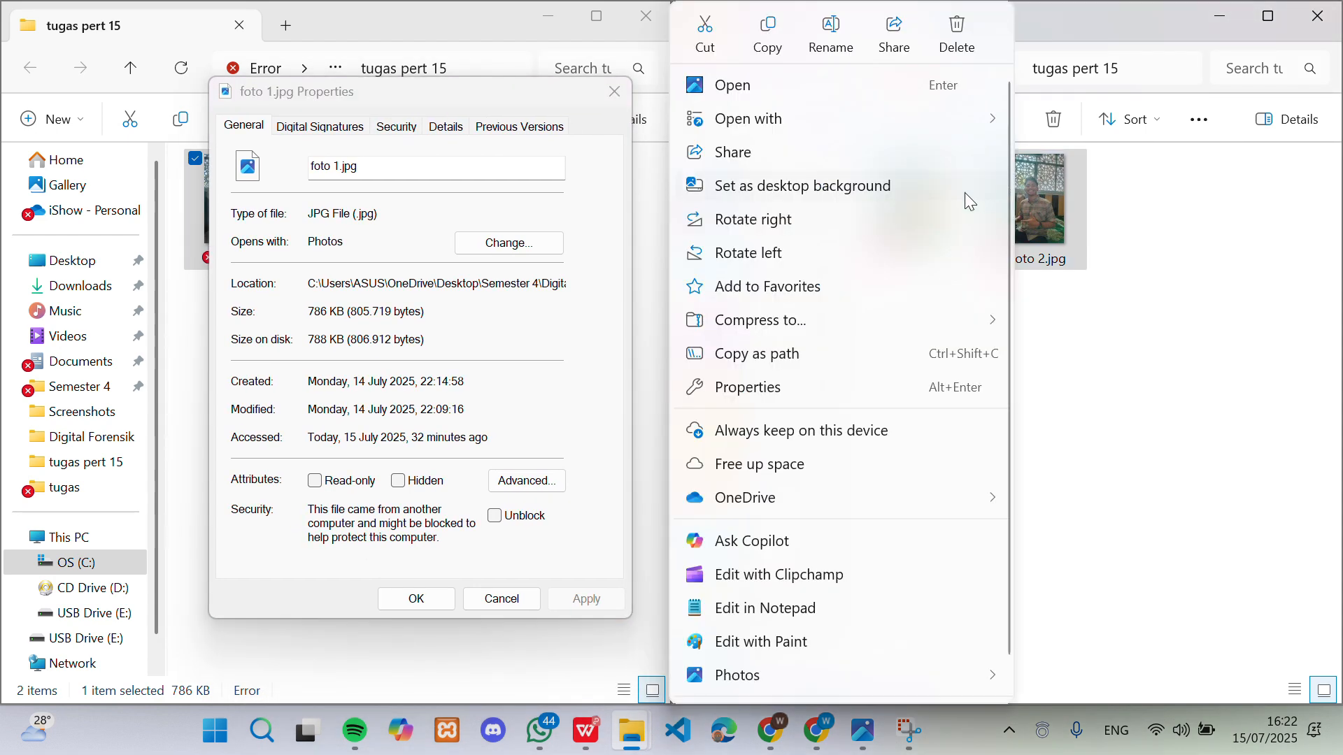
click(802, 388)
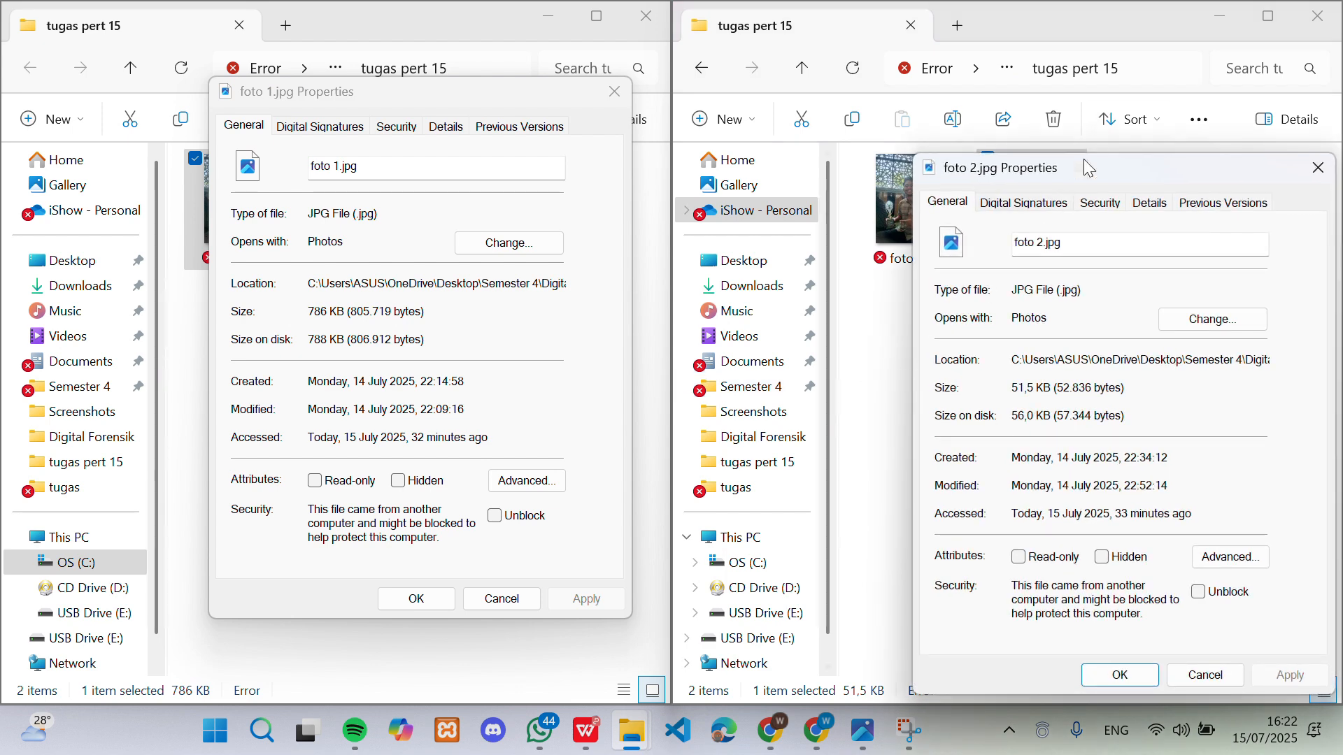
drag(1094, 165, 978, 85)
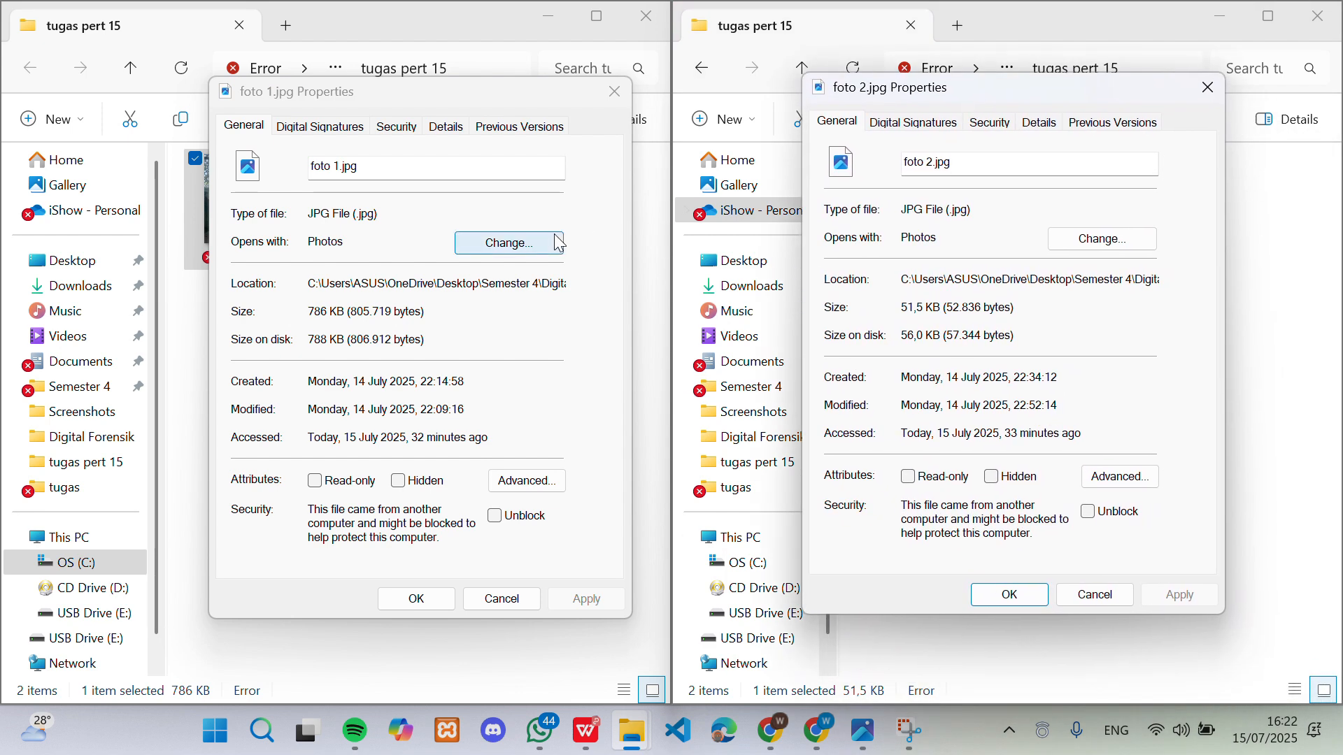
- Show the detailed metadata of both photos and skim each list from the description to the file section and back
click(450, 133)
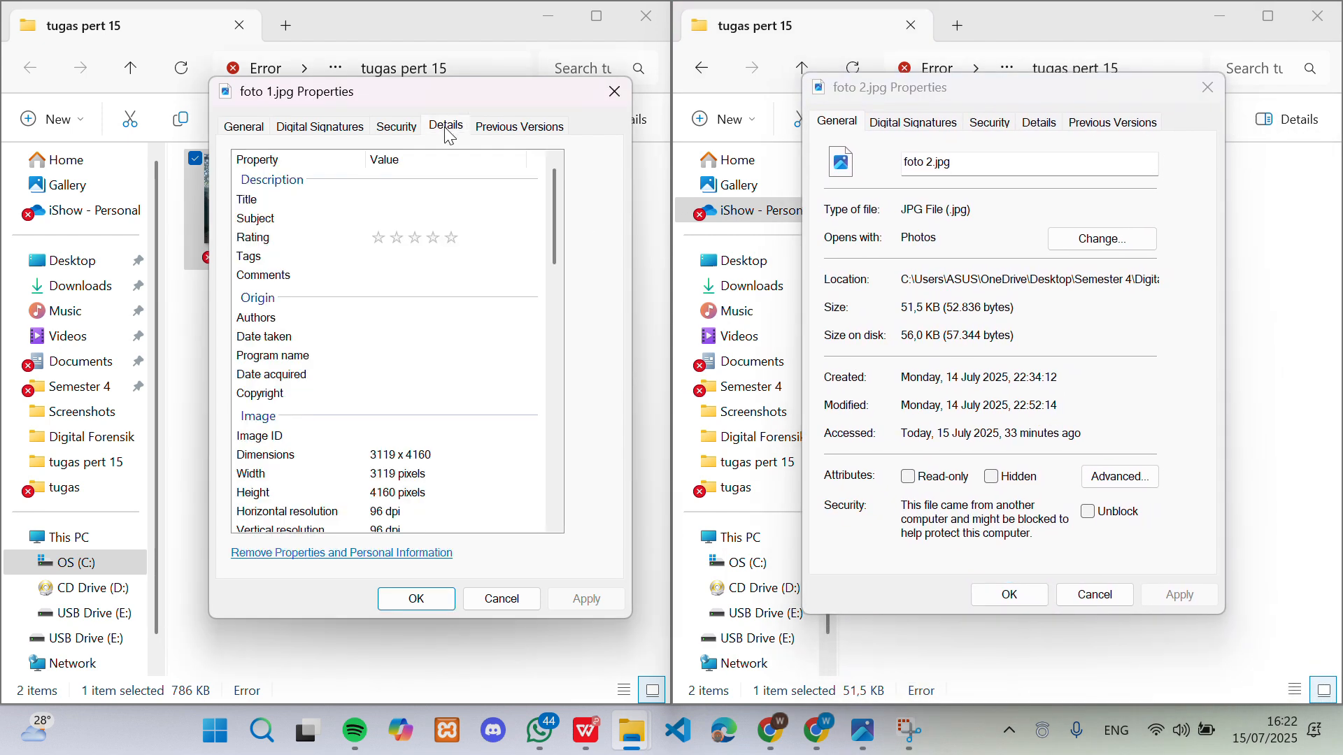
click(1039, 122)
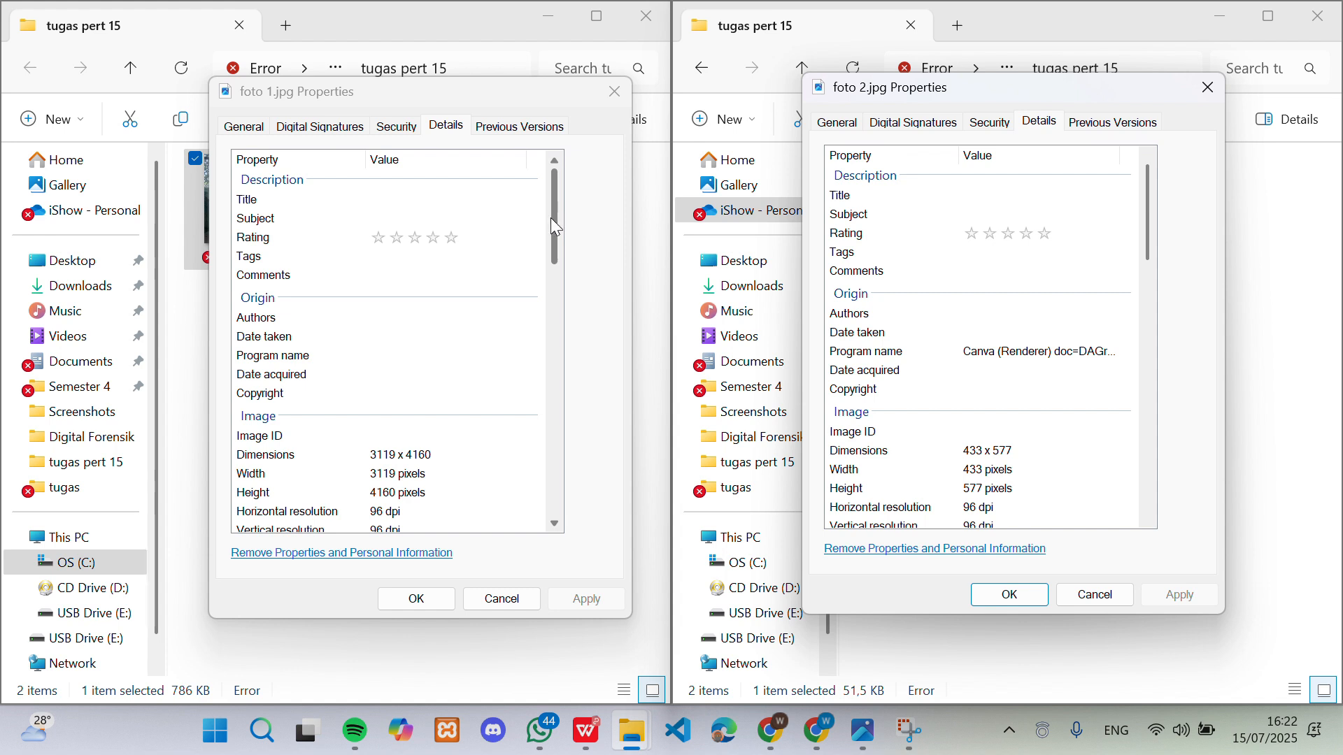
drag(556, 241, 558, 490)
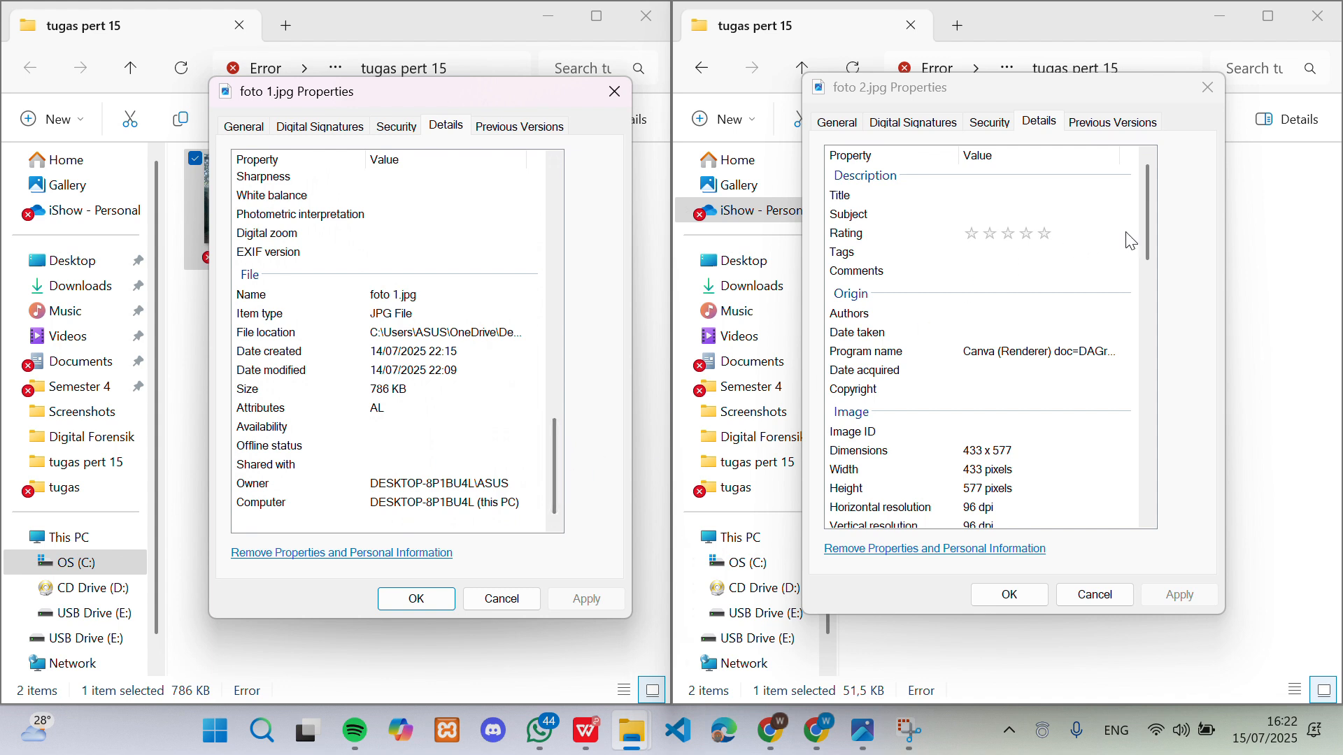
drag(1148, 230, 1140, 487)
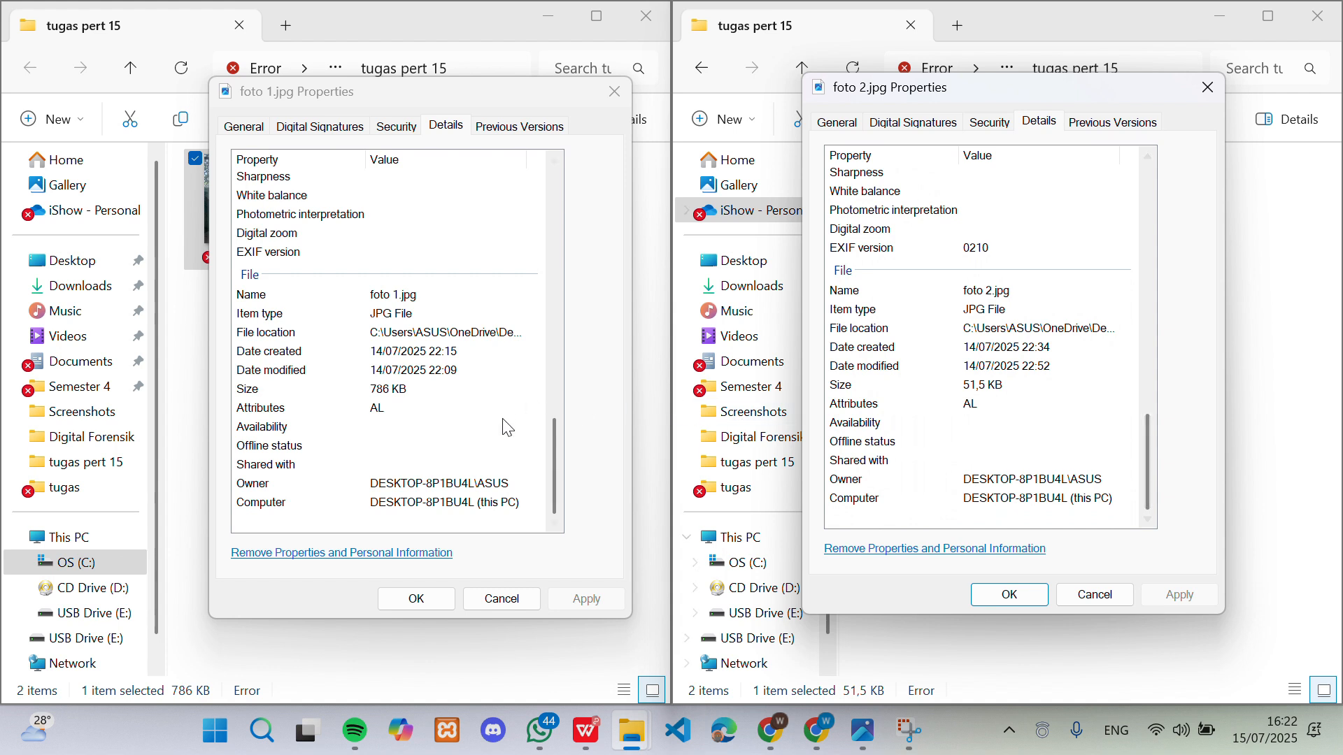
click(554, 445)
drag(554, 446, 598, 189)
drag(1149, 447, 1166, 190)
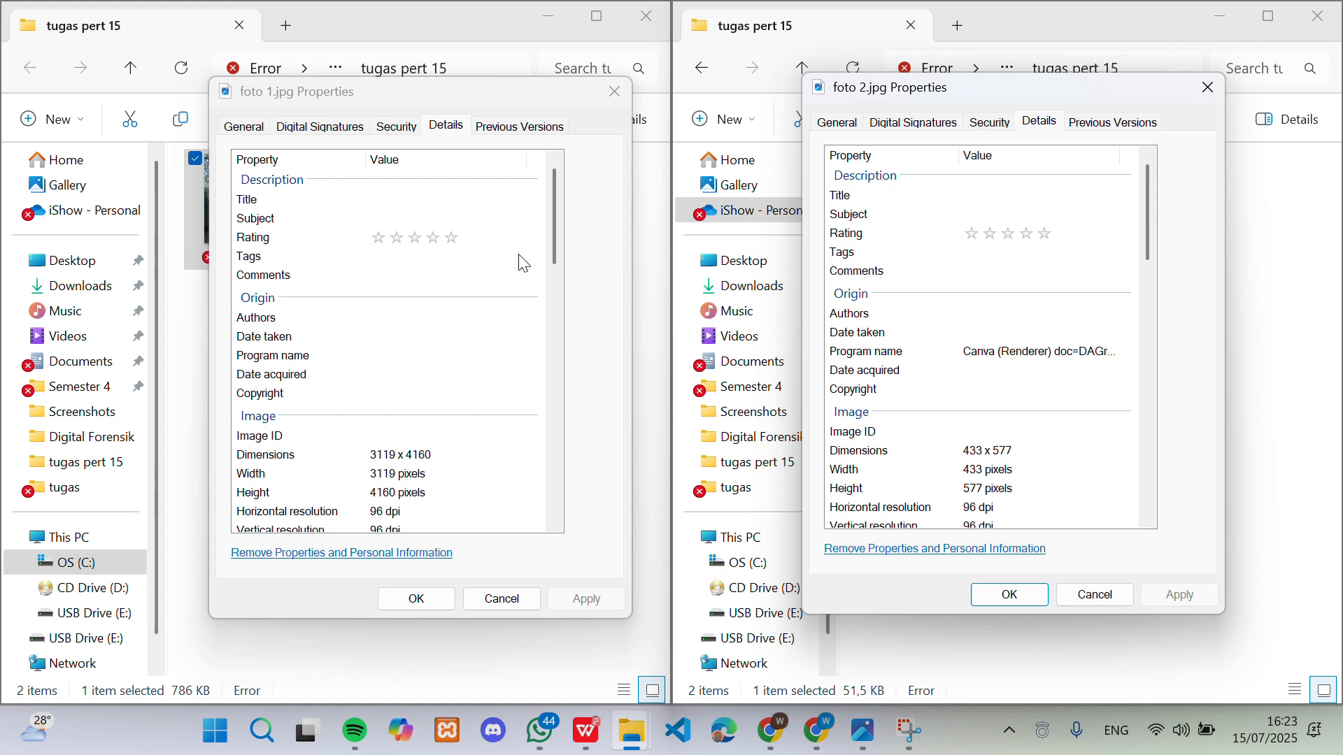
- Compare the EXIF version property of foto 1.jpg with that of foto 2.jpg
scroll(413, 381, down, 2)
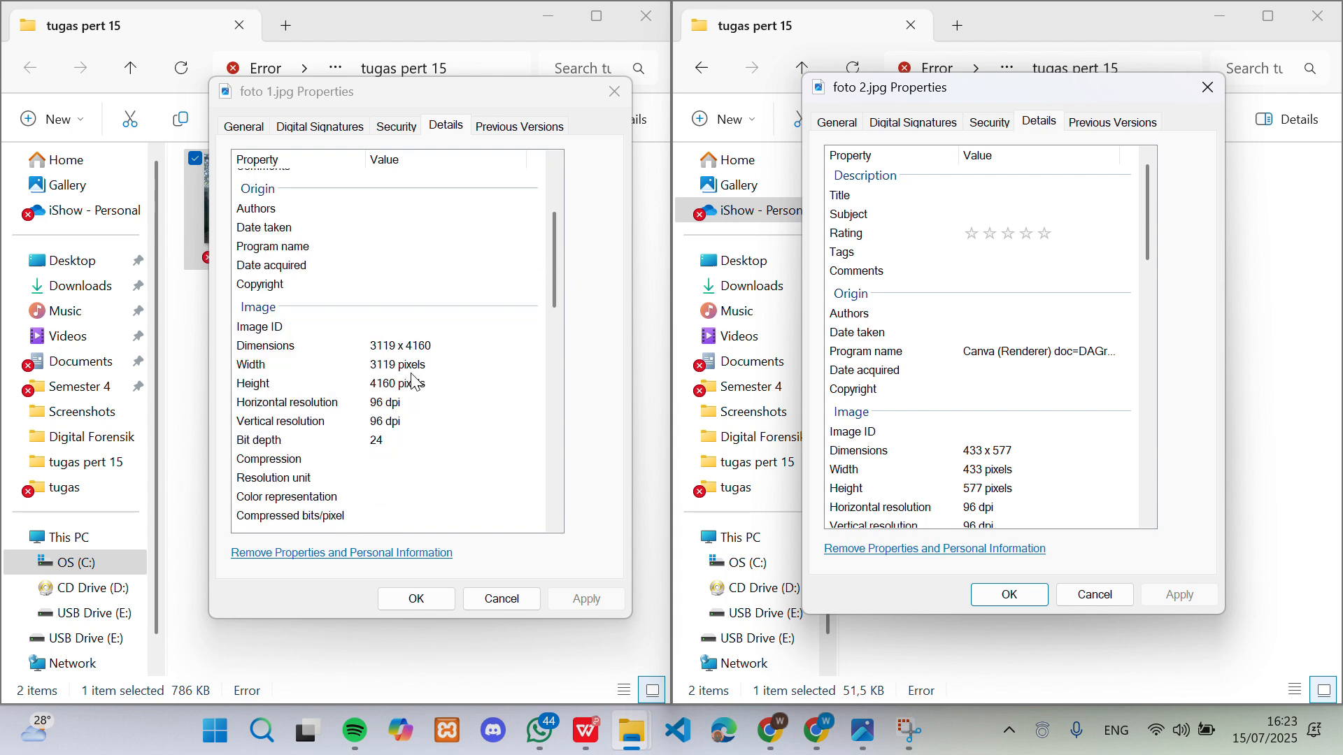
scroll(413, 381, down, 7)
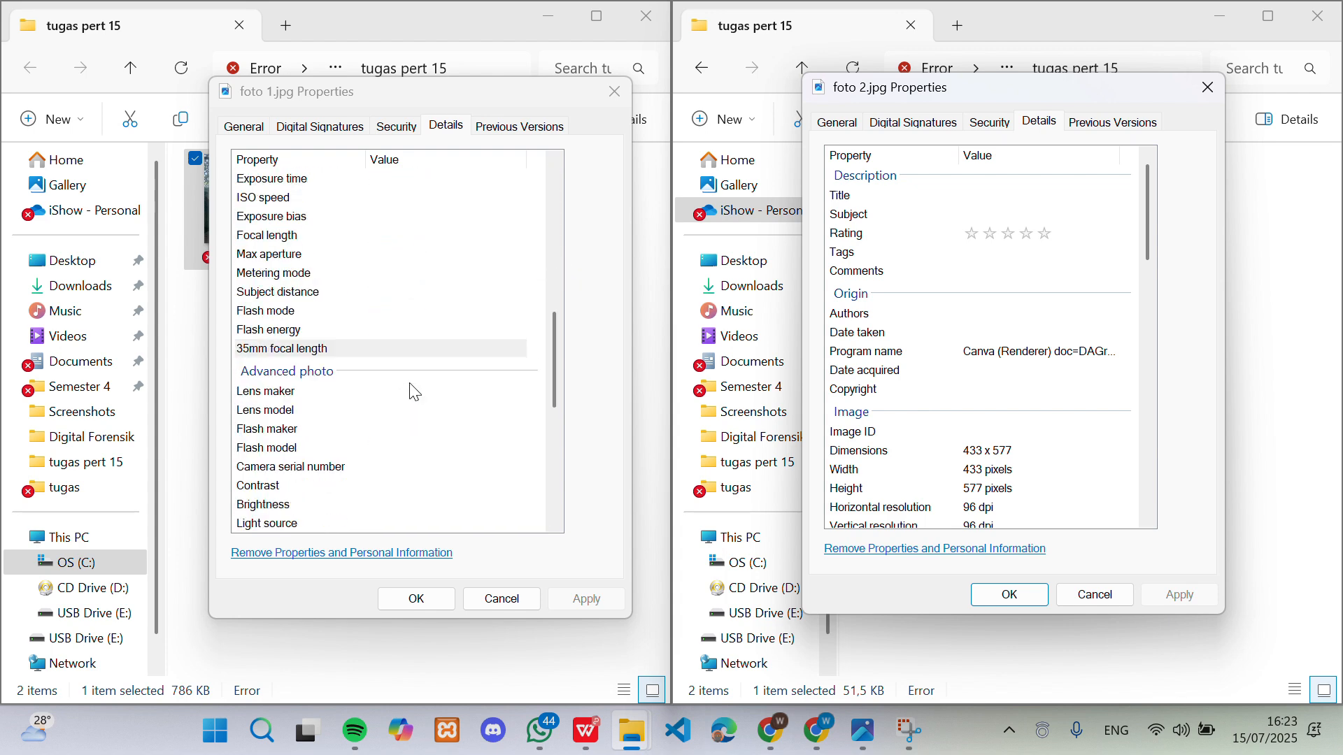
scroll(414, 392, down, 5)
click(358, 386)
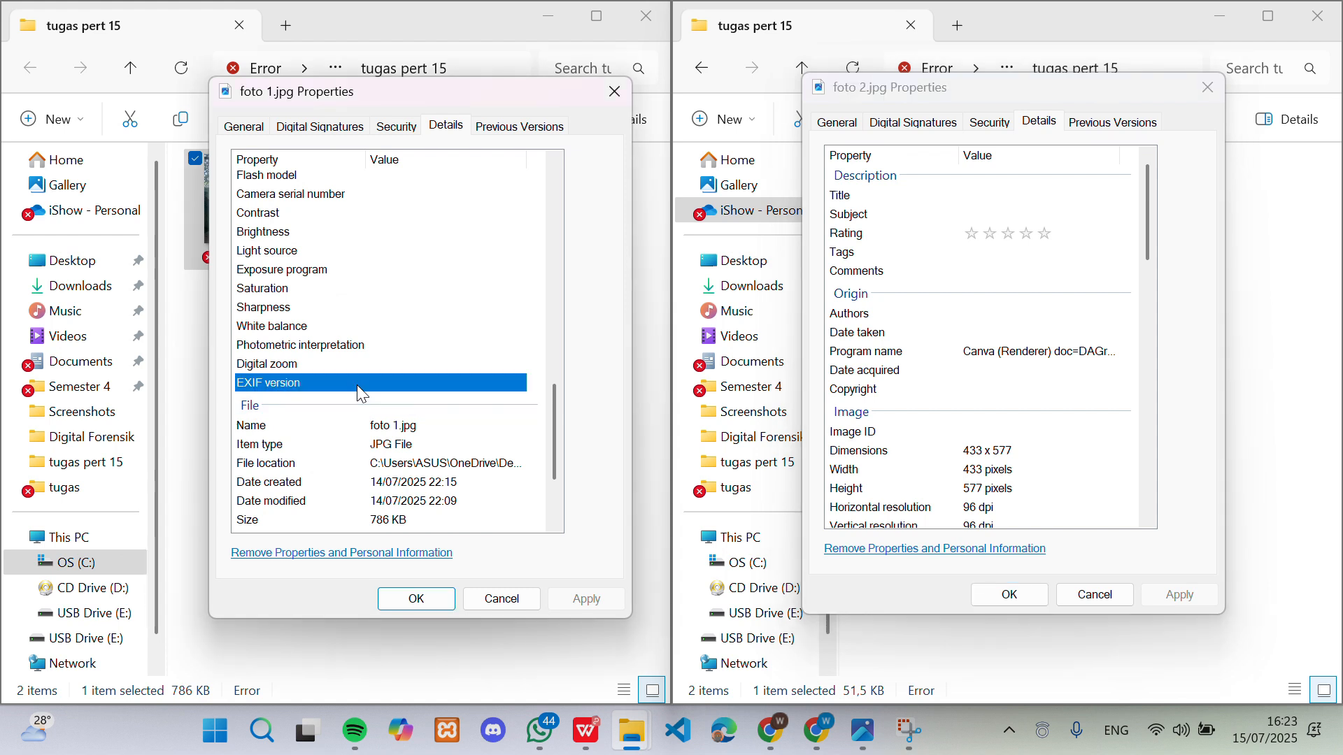
scroll(957, 371, down, 9)
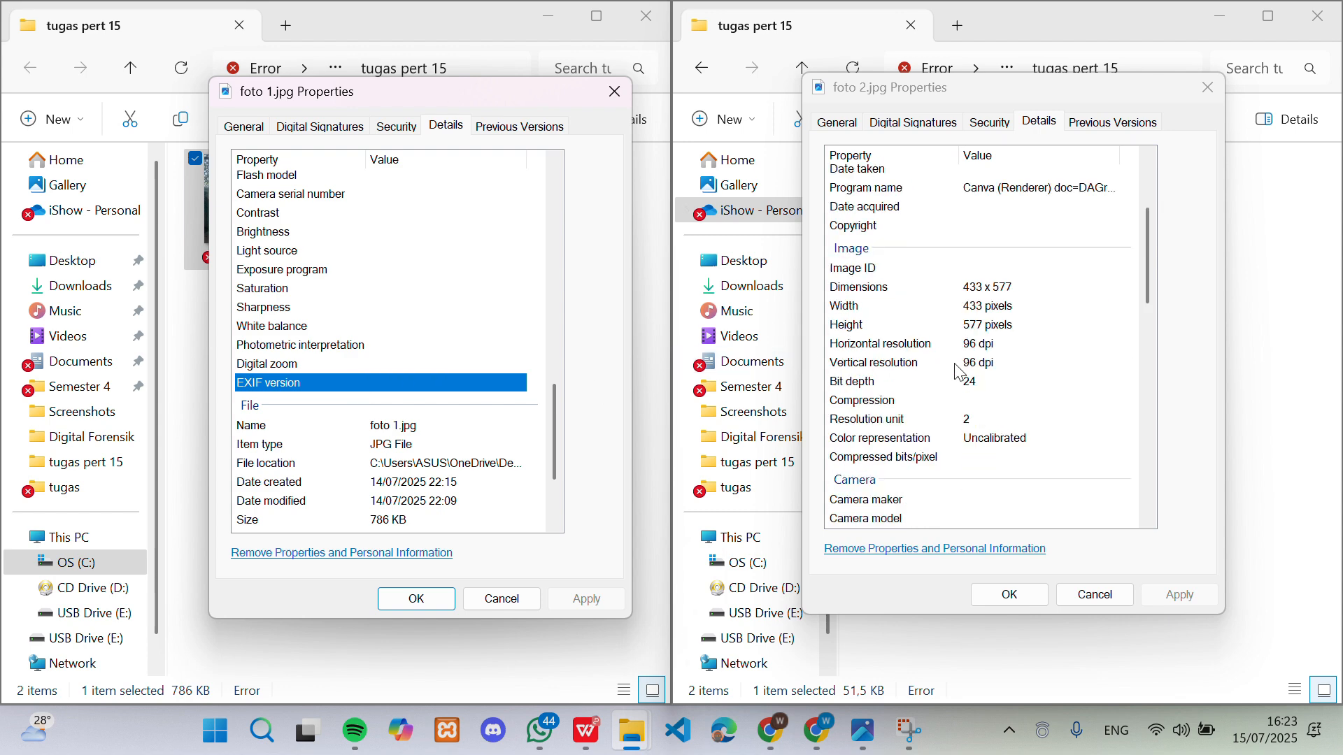
scroll(960, 373, down, 3)
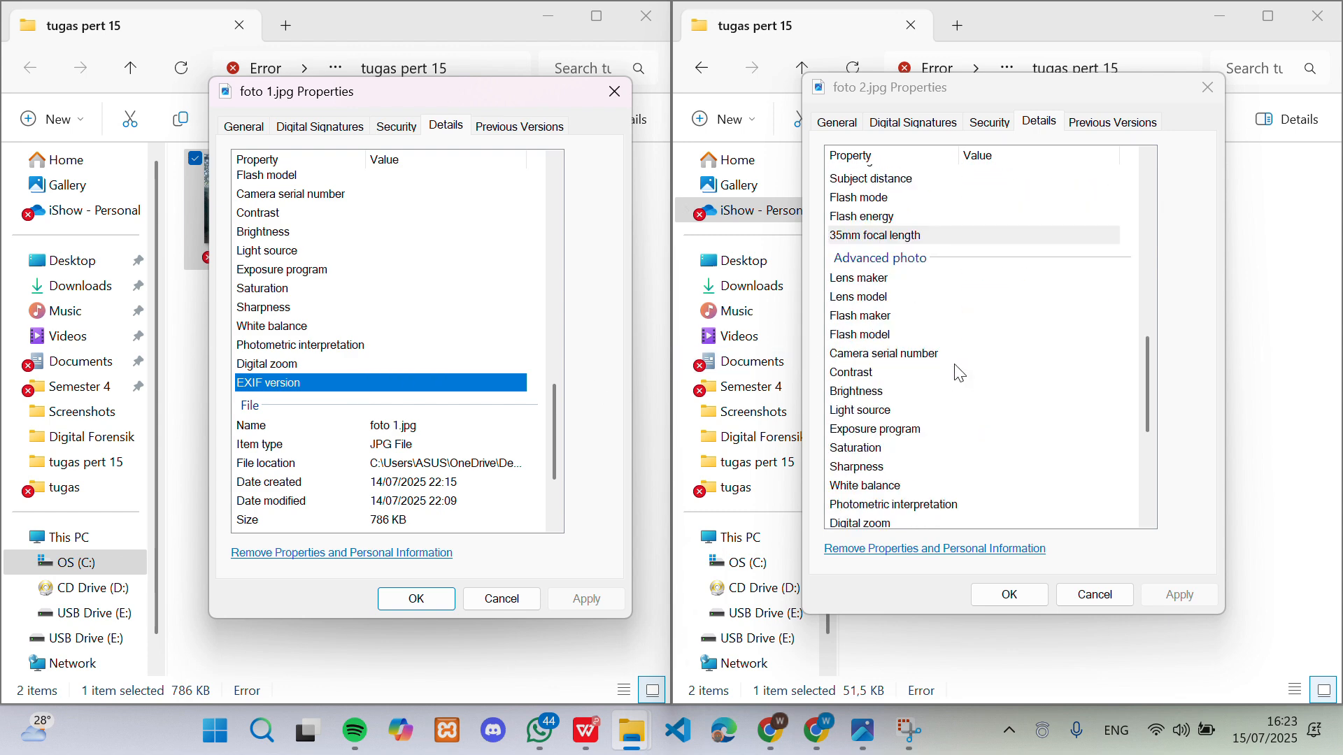
click(963, 488)
scroll(1011, 454, down, 2)
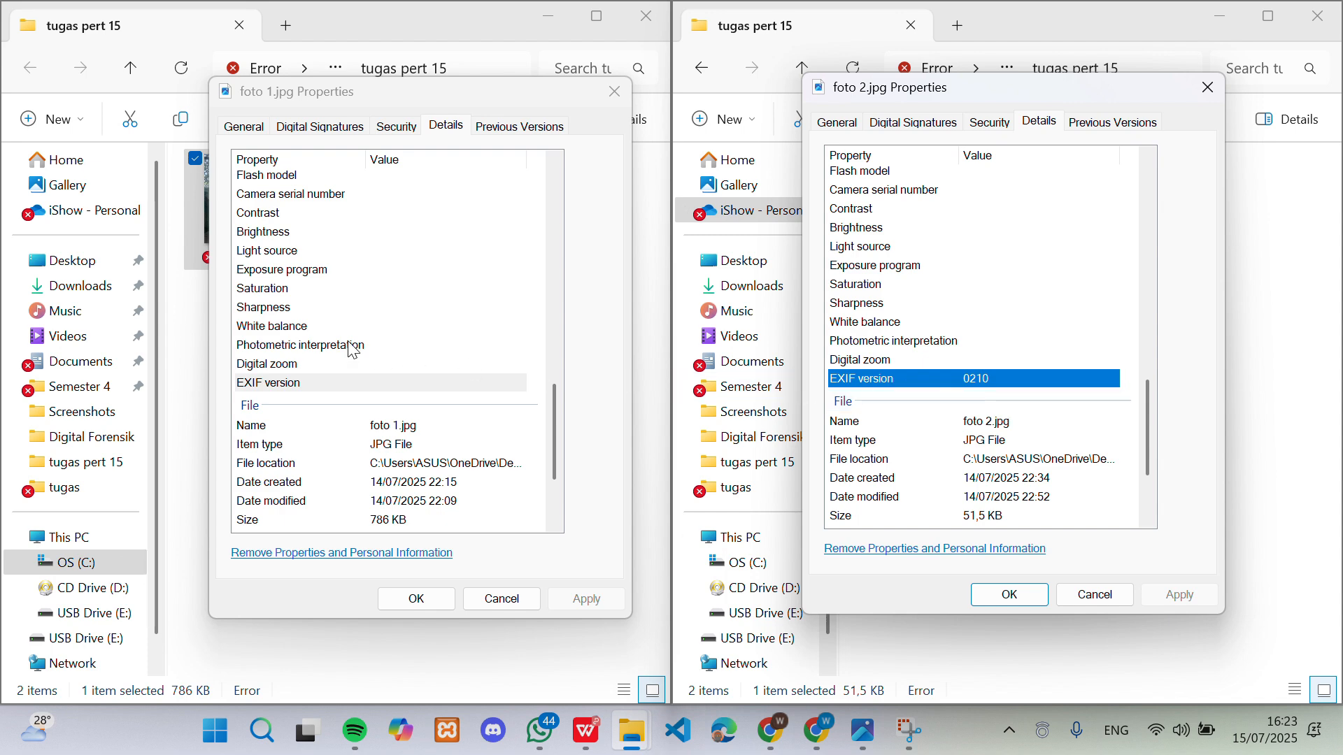
- Compare the image dimensions of foto 1.jpg and foto 2.jpg in their metadata lists
scroll(353, 350, up, 10)
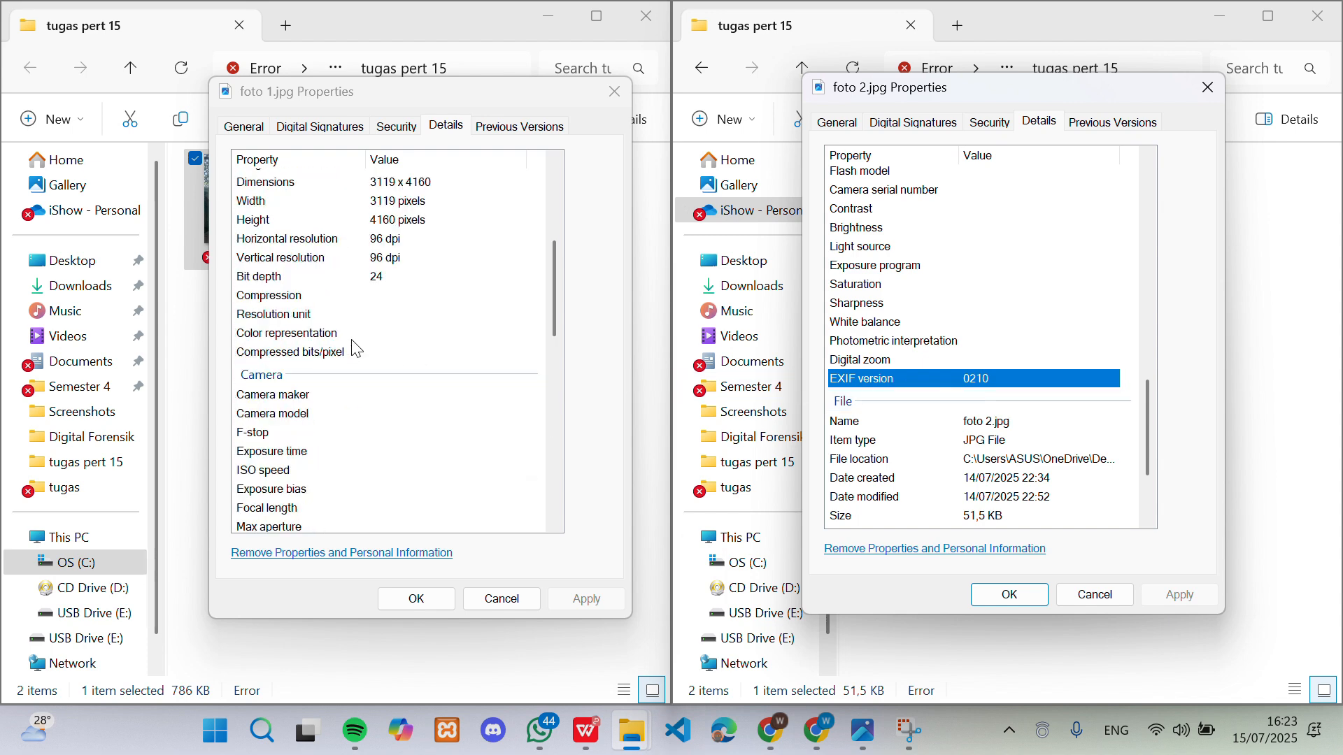
scroll(355, 347, up, 3)
click(420, 349)
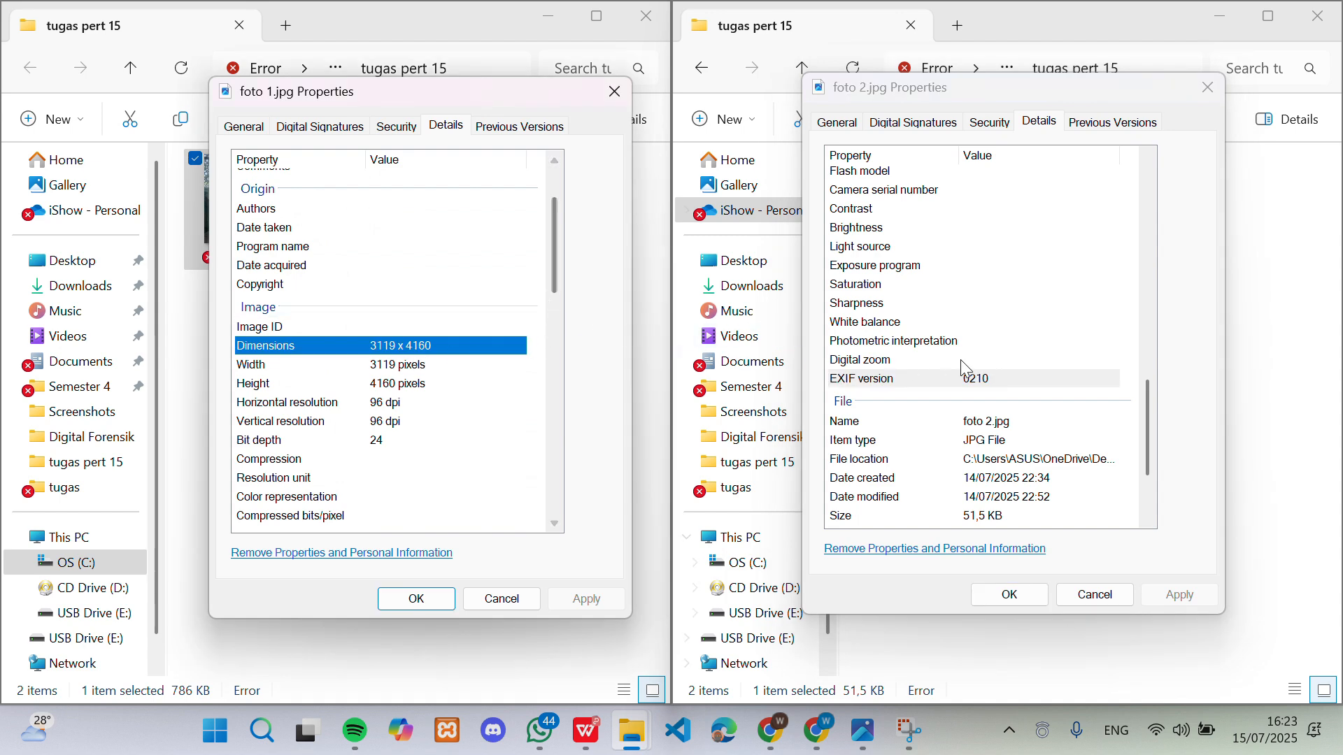
scroll(1010, 363, up, 6)
scroll(979, 353, up, 8)
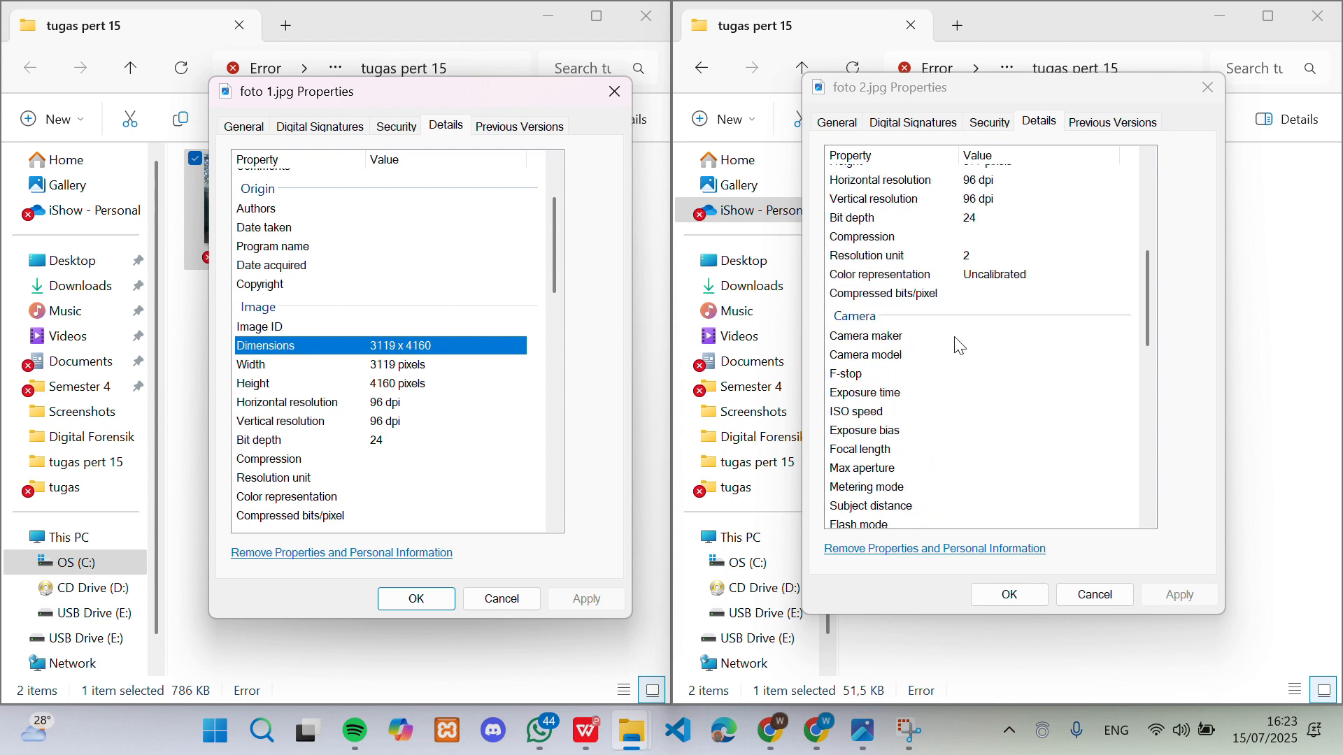
click(891, 343)
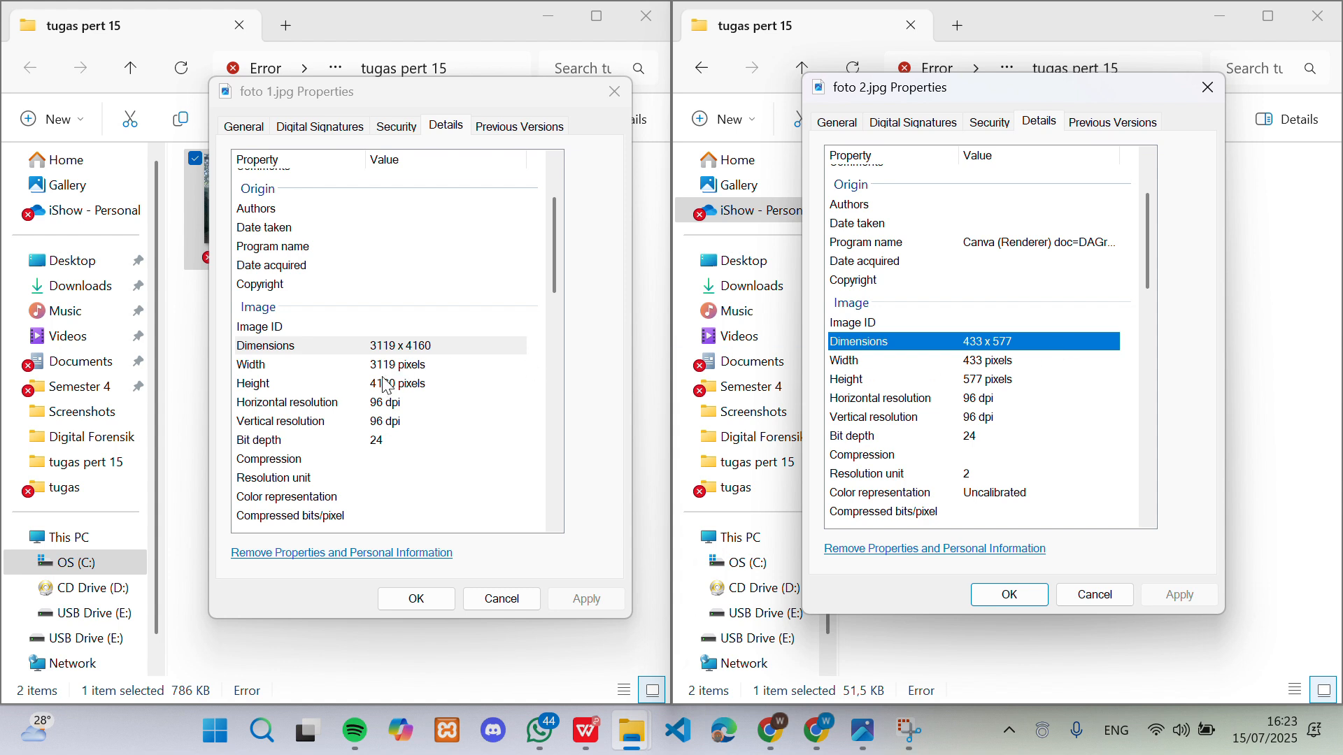
- Compare the resolution unit property in the image metadata of foto 1.jpg and foto 2.jpg
scroll(381, 458, down, 2)
click(362, 370)
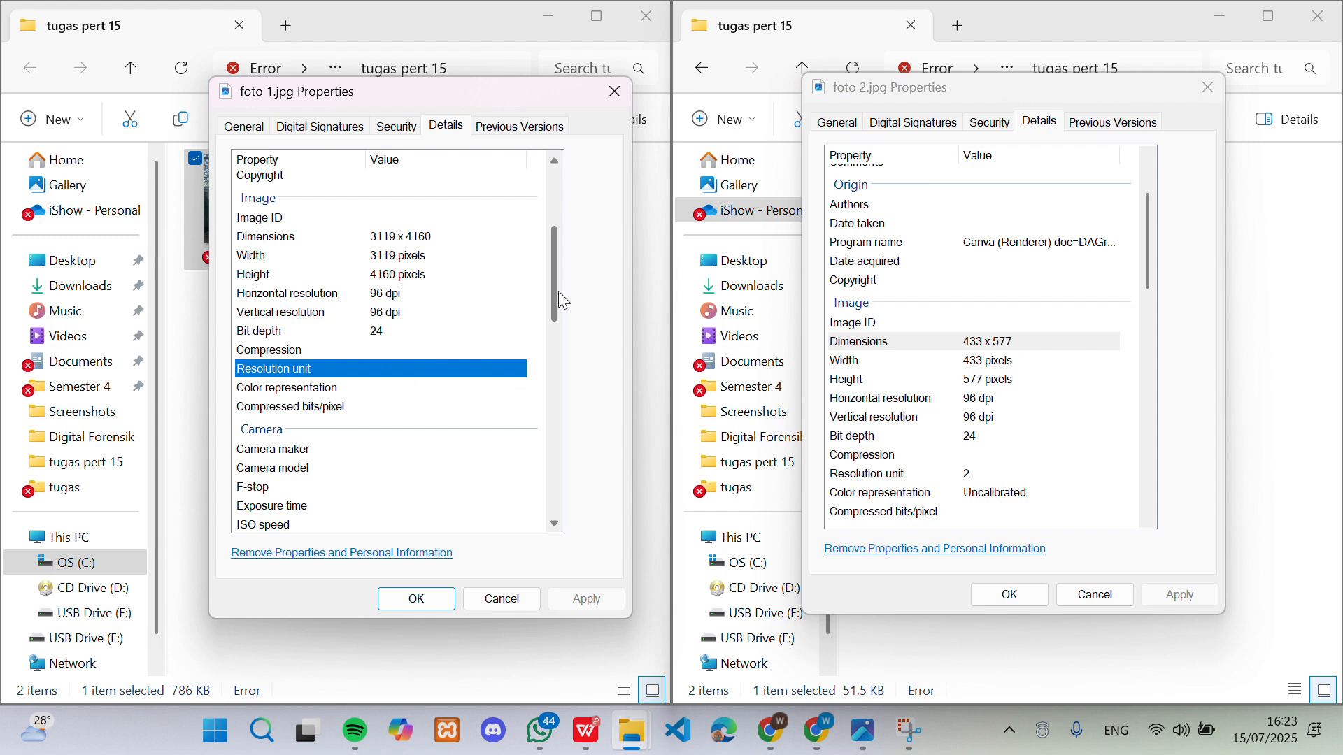
scroll(998, 430, down, 1)
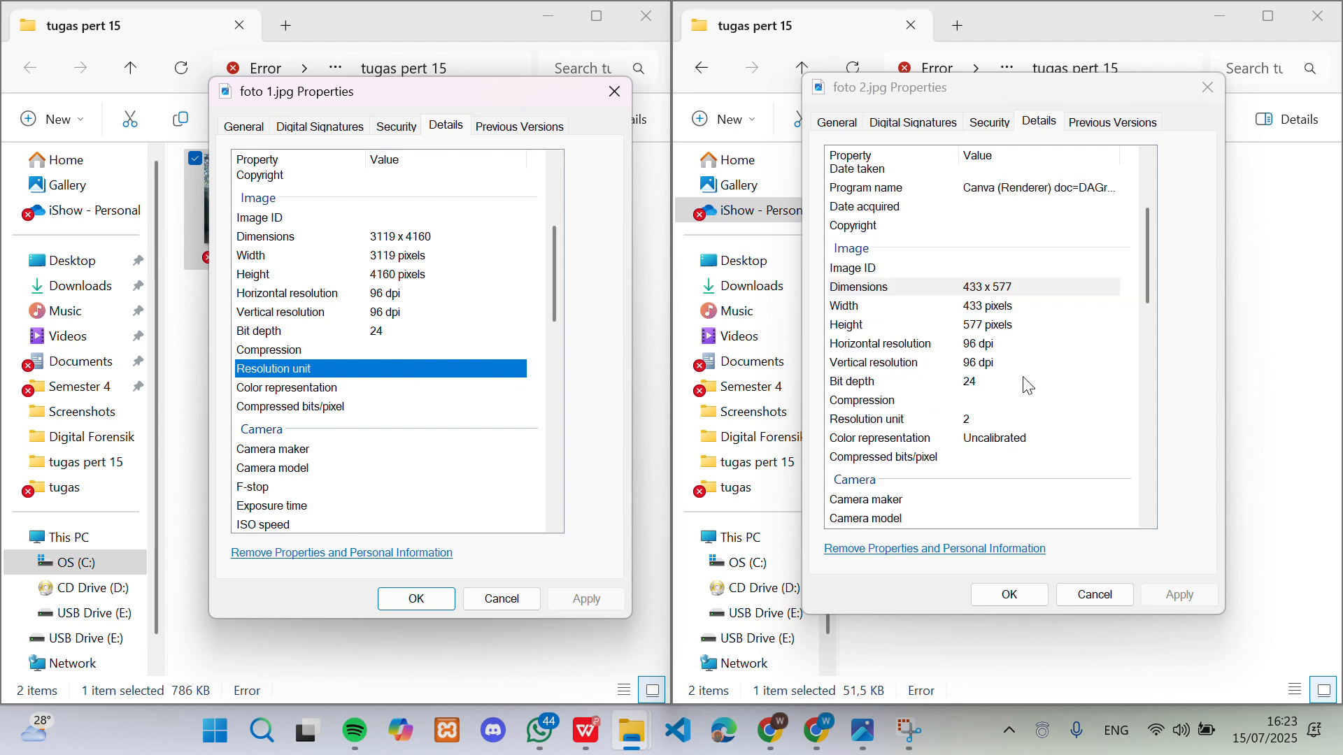
click(995, 425)
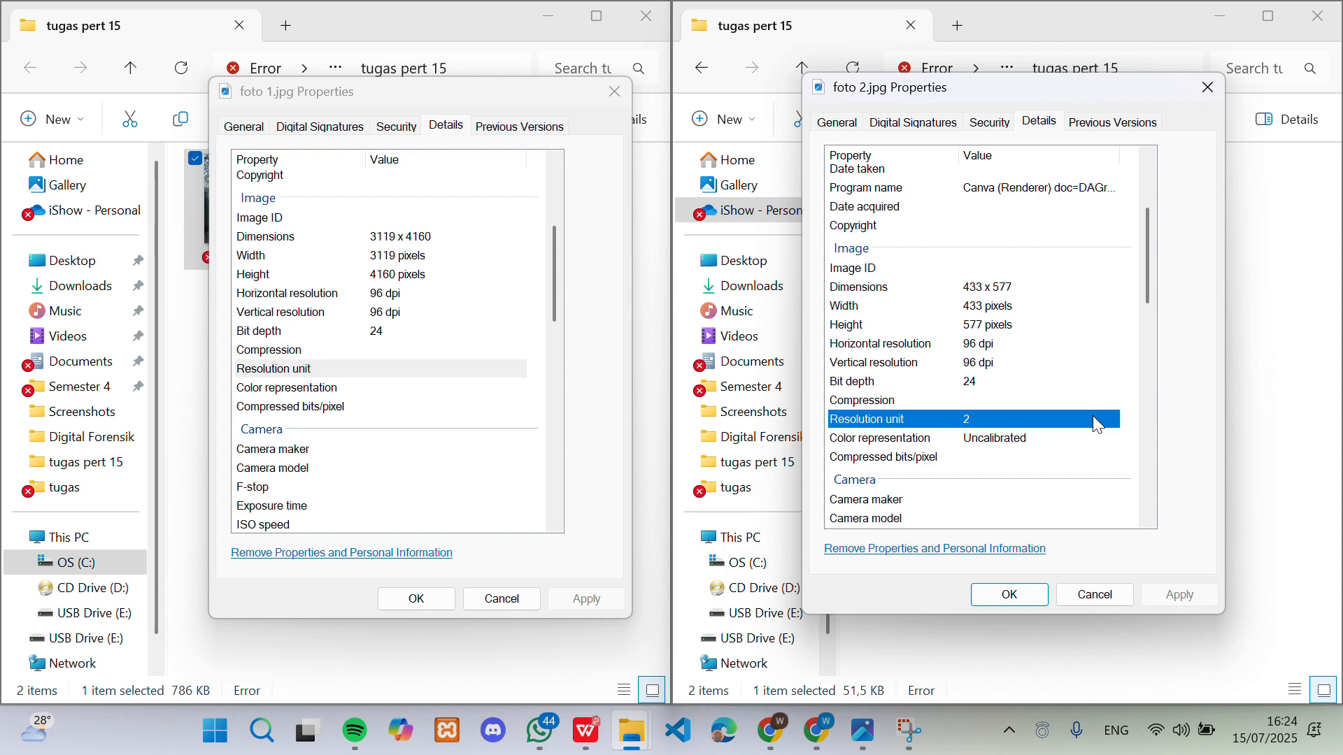
scroll(428, 372, down, 2)
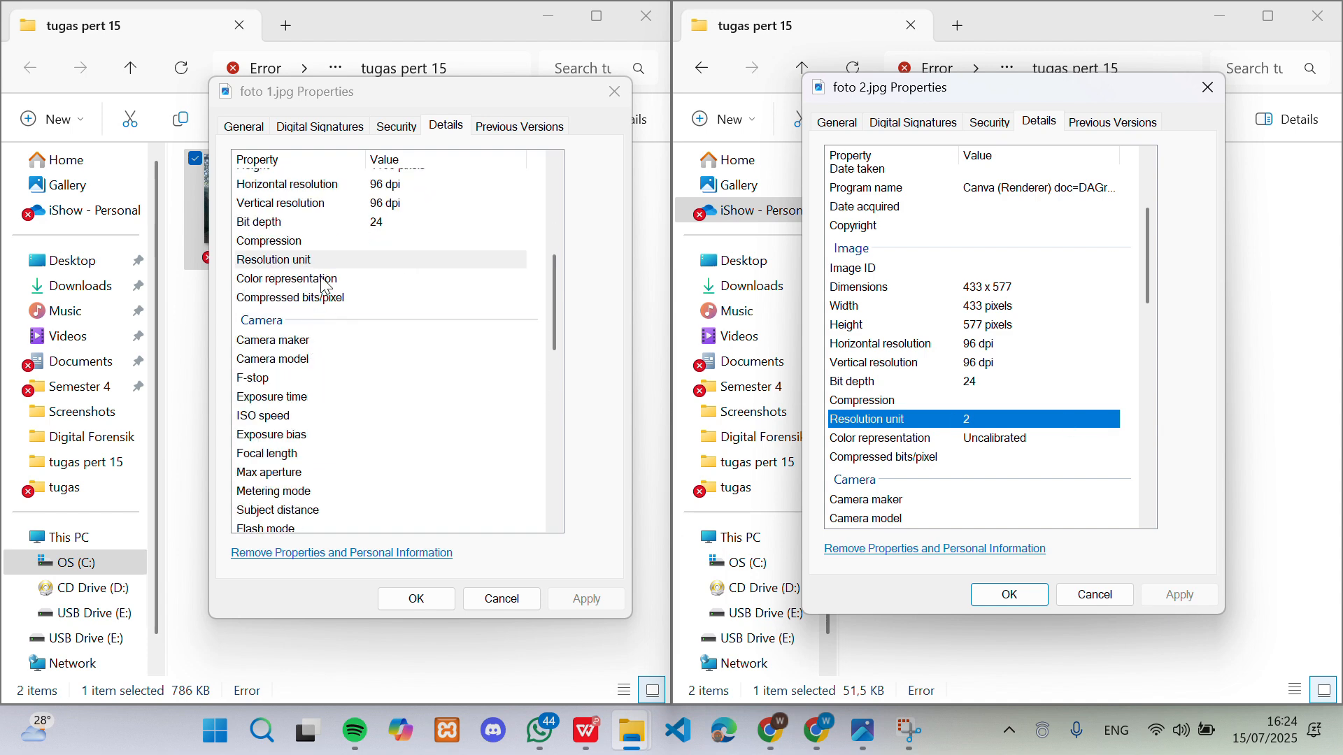
- Compare the color representation property in the image metadata of foto 1.jpg and foto 2.jpg
click(504, 277)
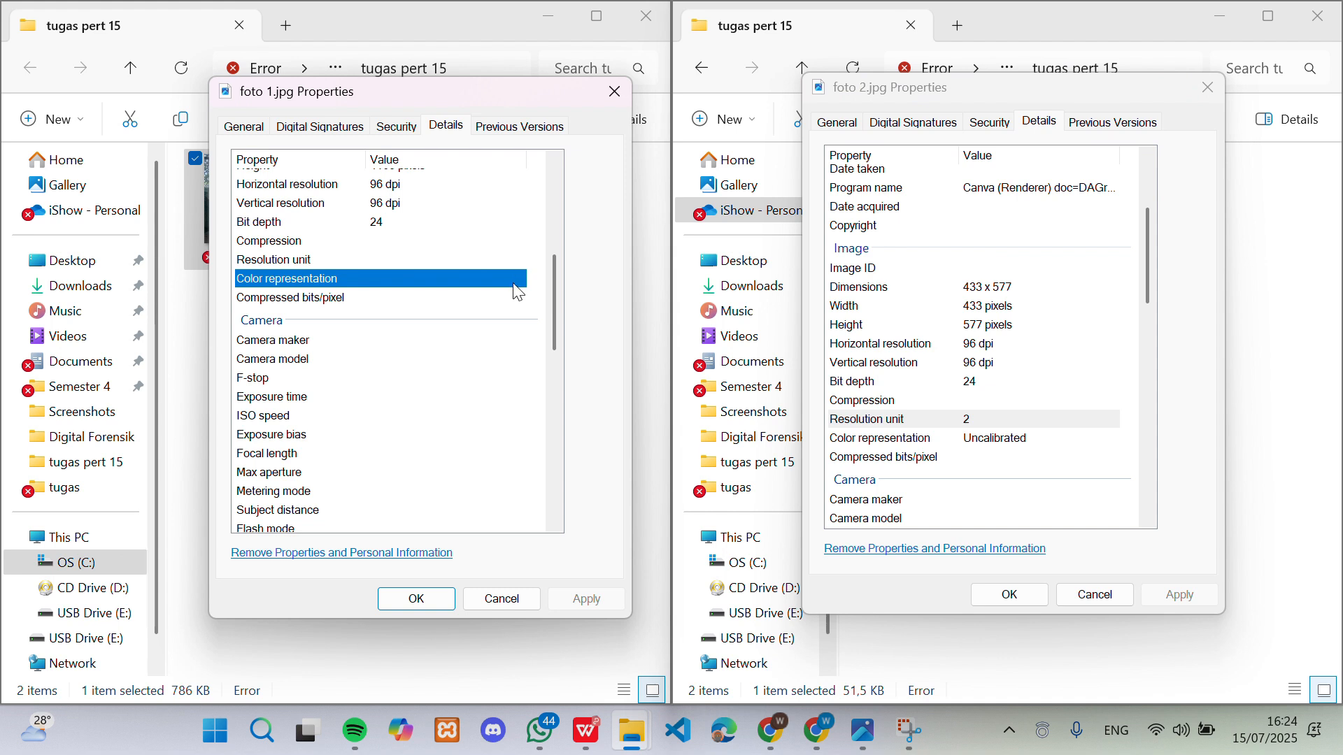
drag(553, 310, 553, 296)
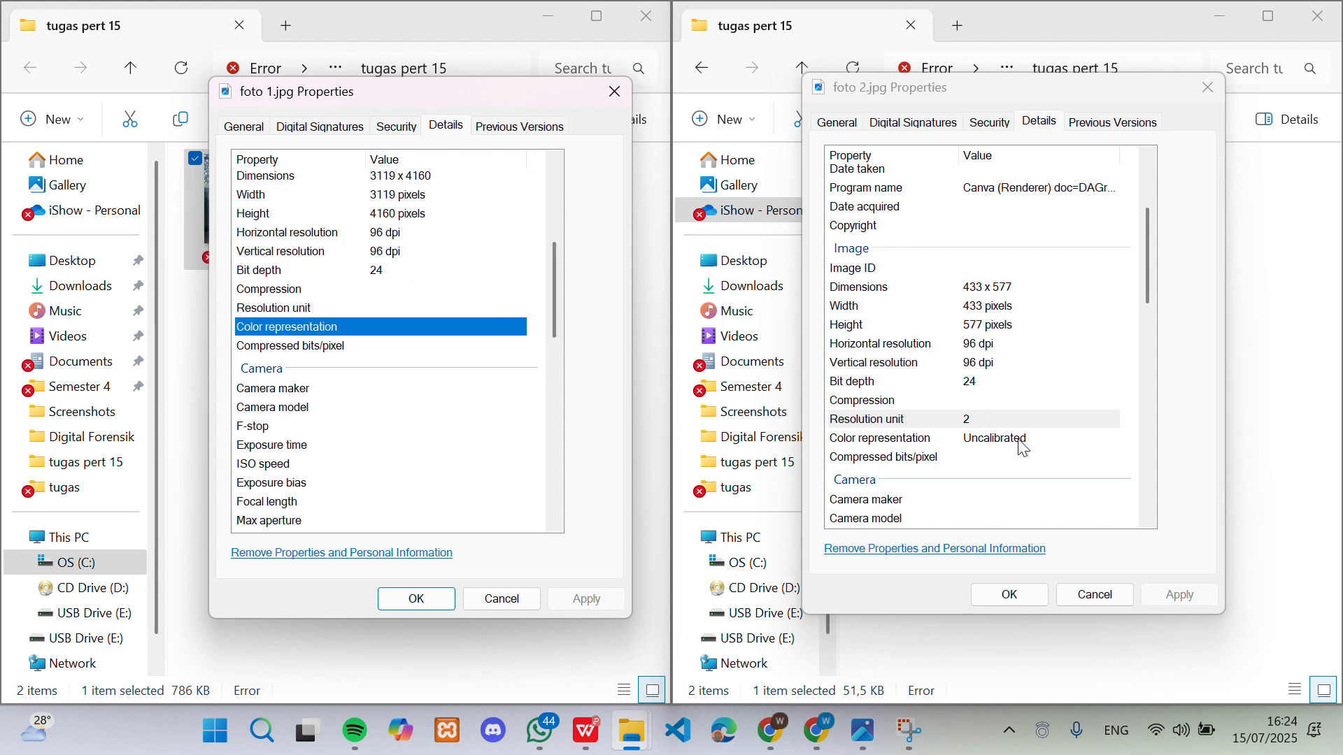
click(1045, 441)
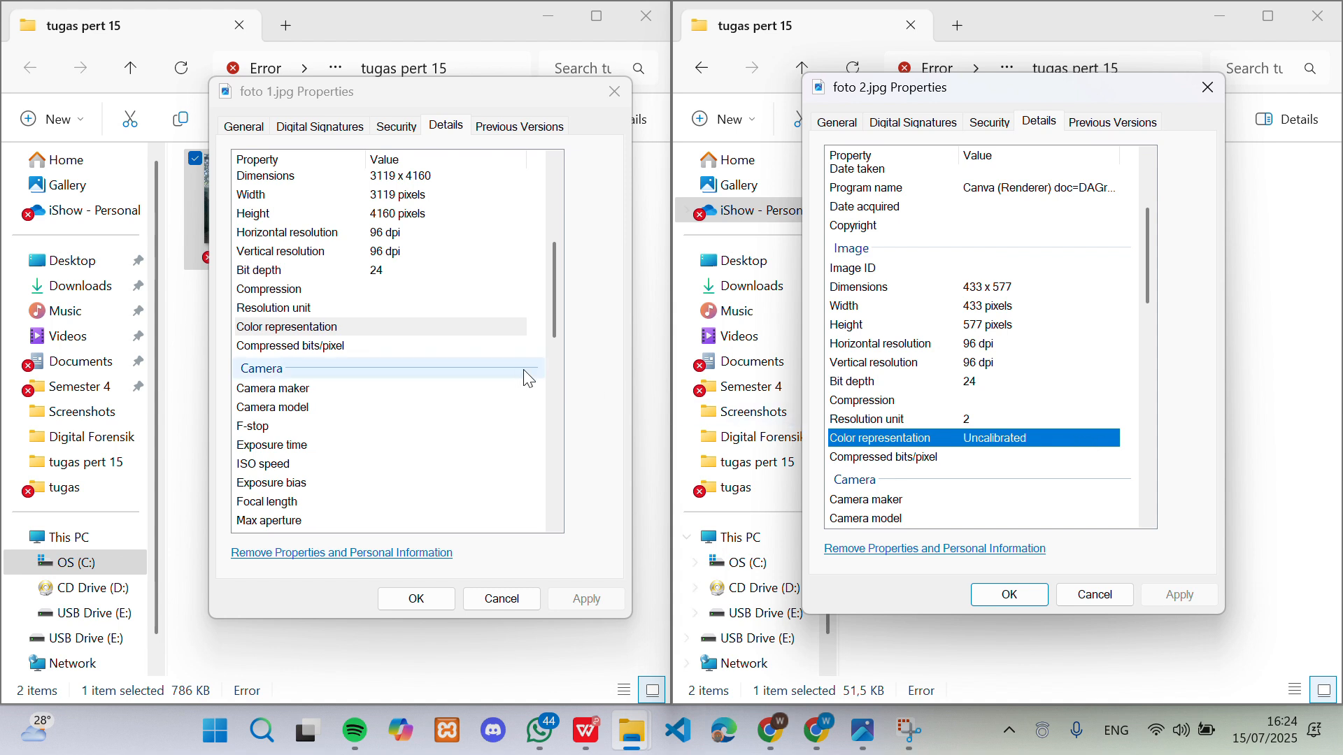
- Compare the program name property in the origin metadata of both photos, and close both properties dialogs
drag(555, 338, 553, 292)
scroll(357, 312, up, 2)
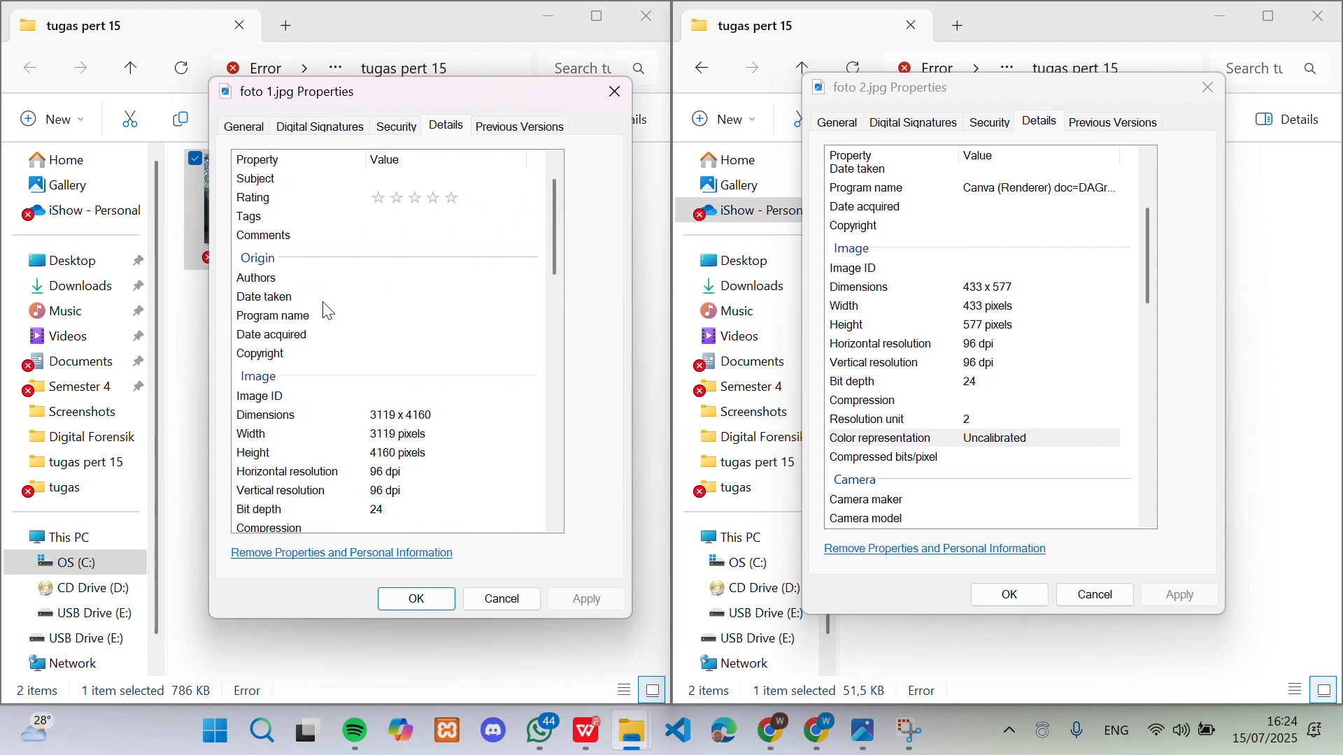
click(430, 320)
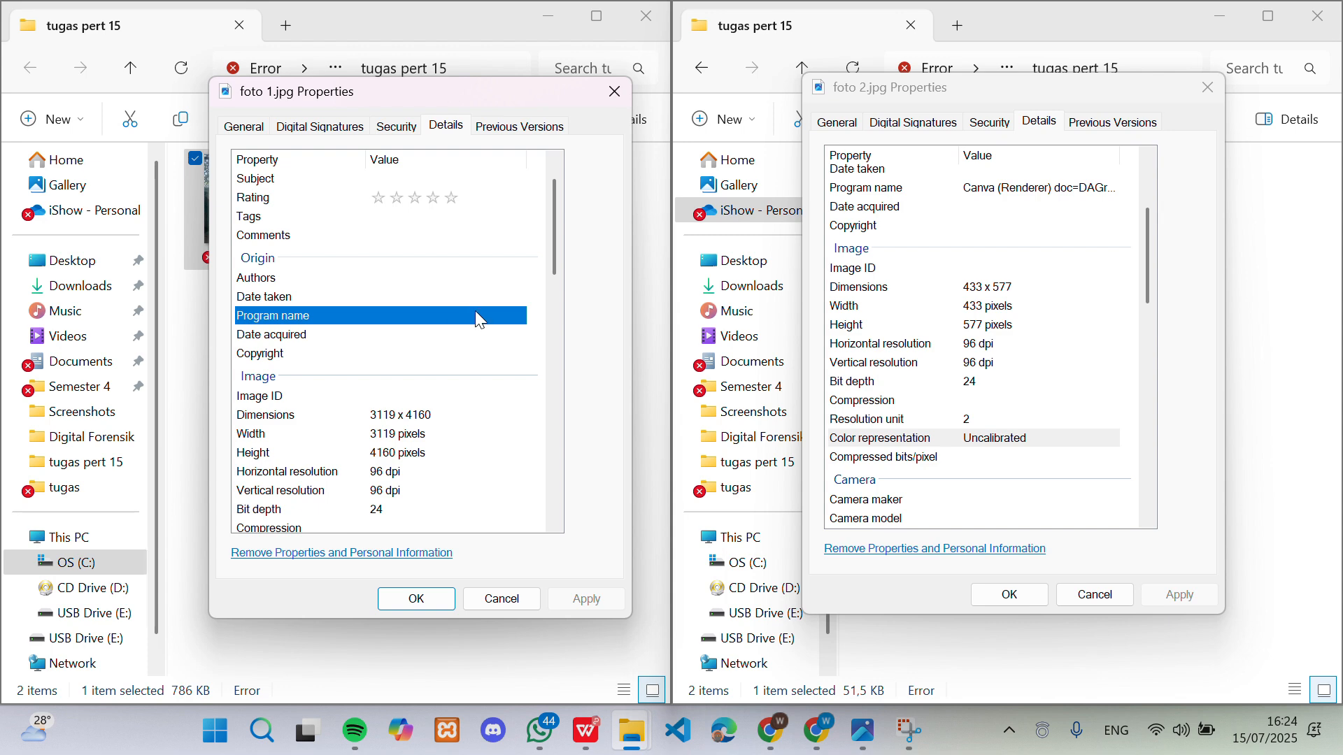
scroll(977, 334, down, 4)
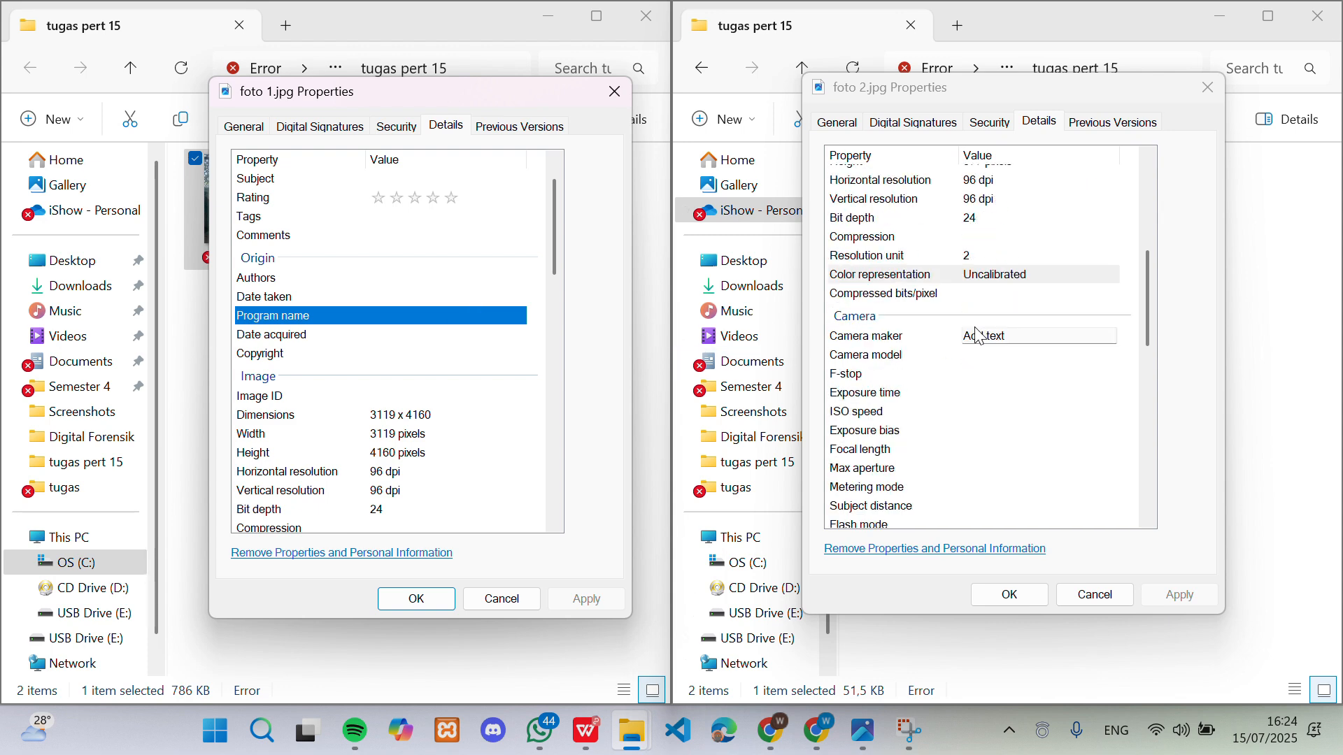
scroll(978, 335, up, 5)
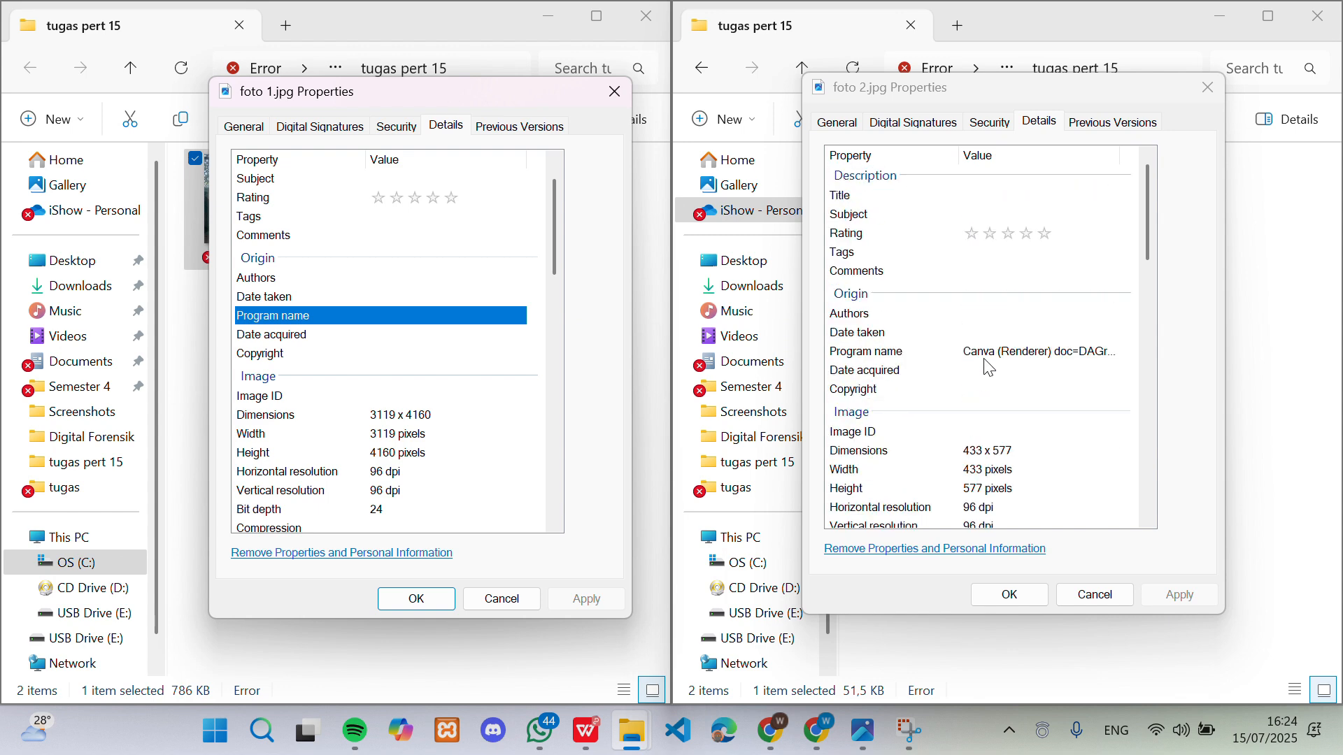
click(1000, 353)
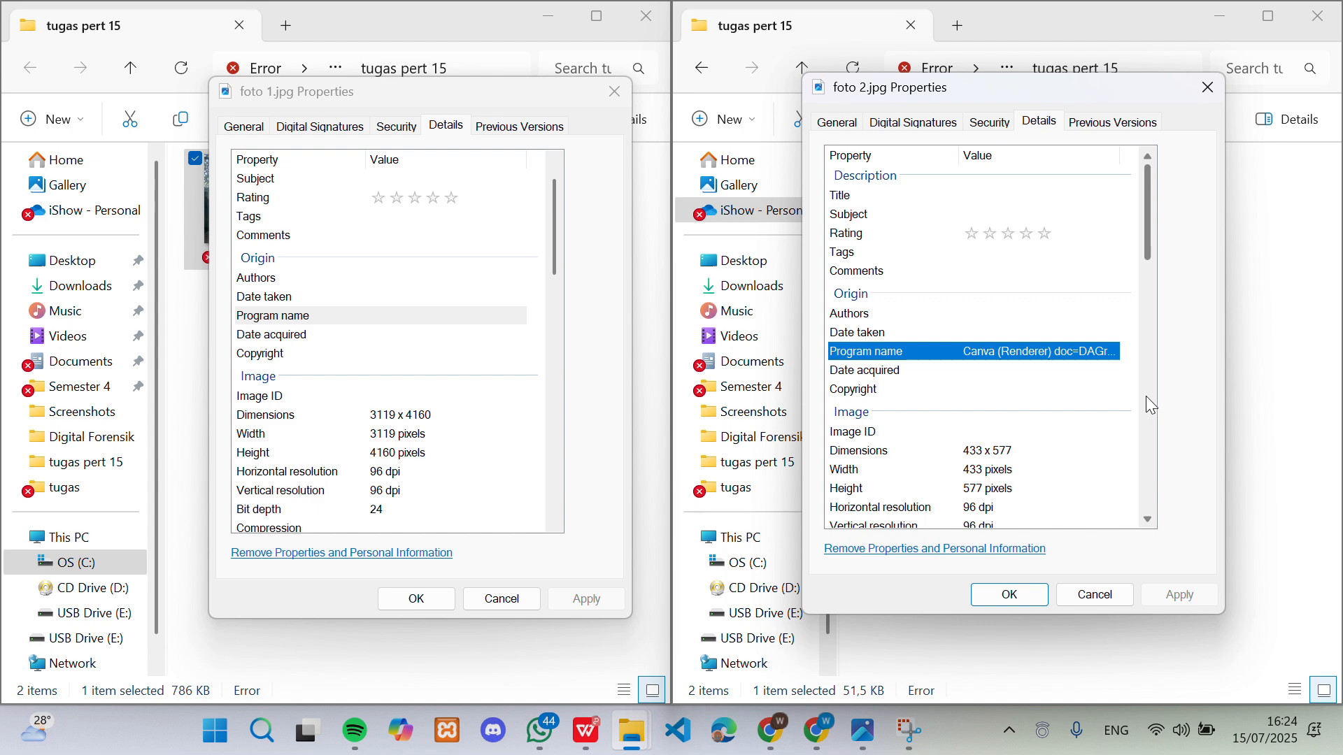
click(1017, 596)
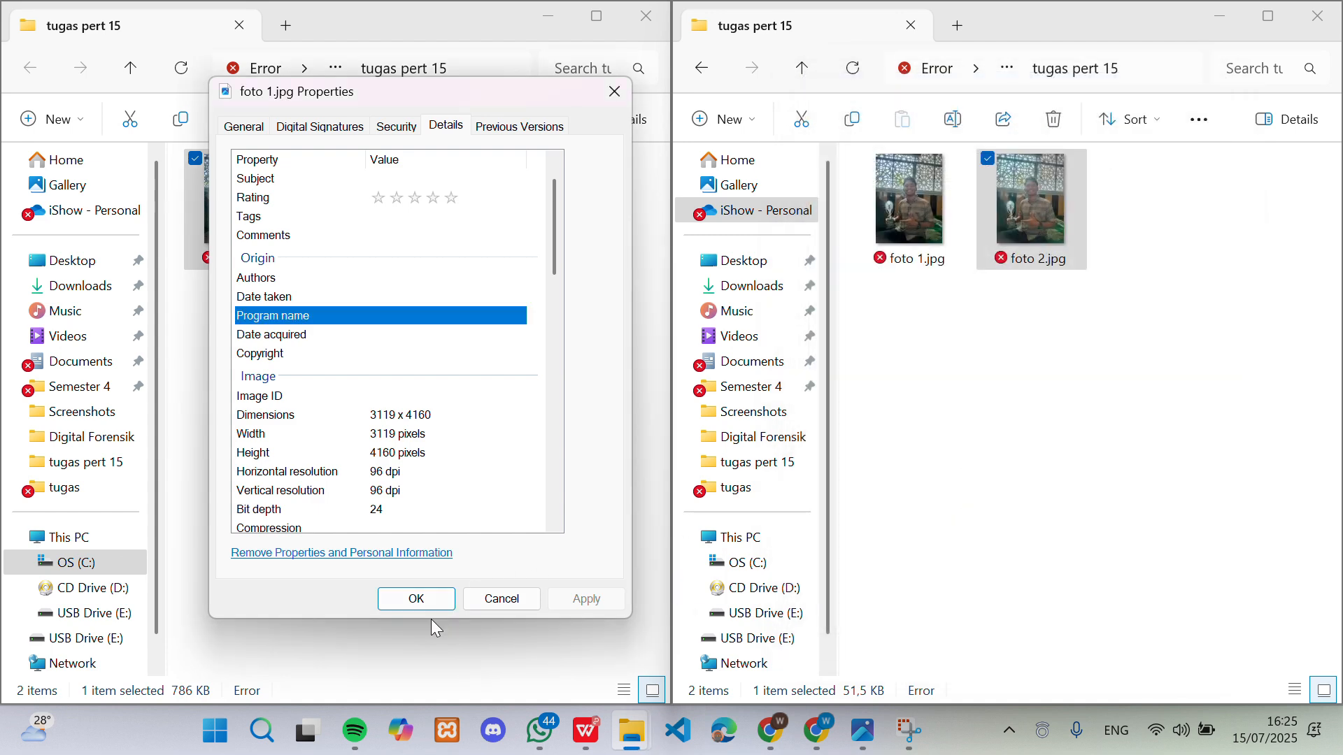
click(428, 600)
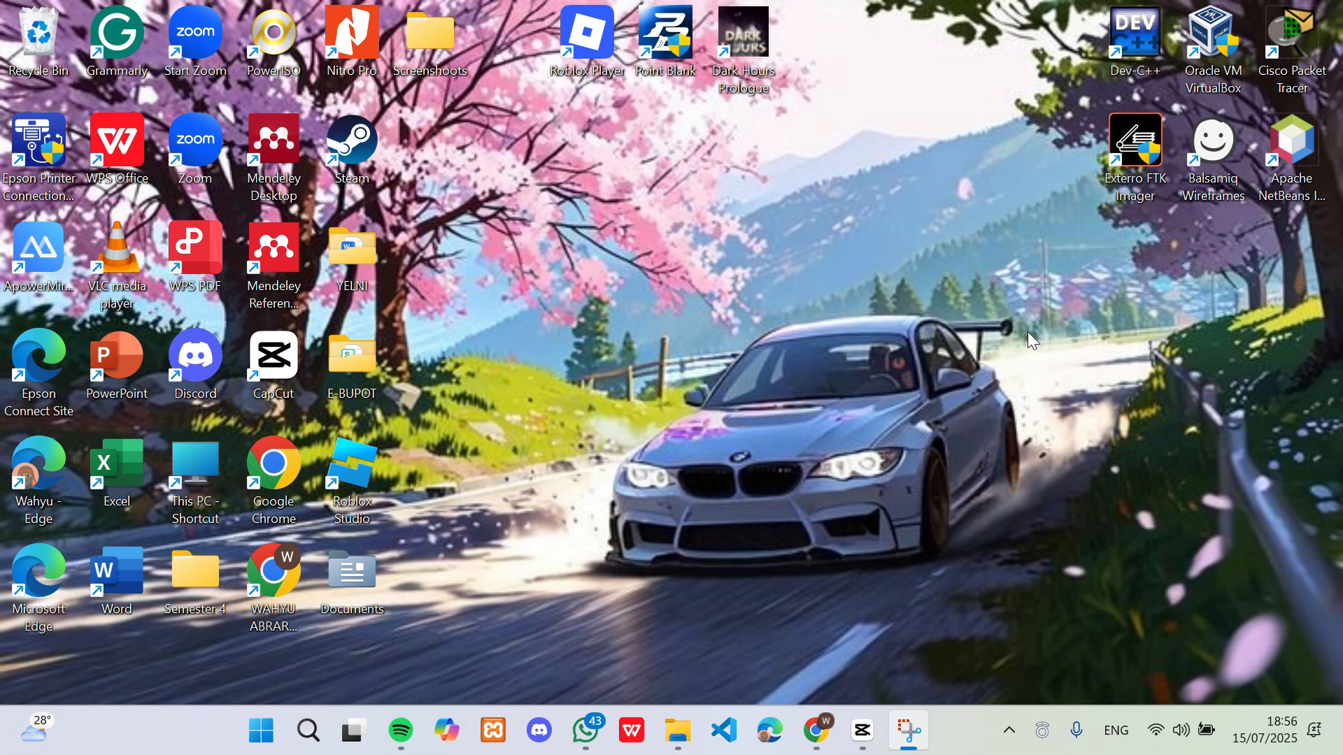
- Switch to File Explorer and open the archive JPEGsnoop_v1_8_0.zip in the Downloads folder
click(677, 731)
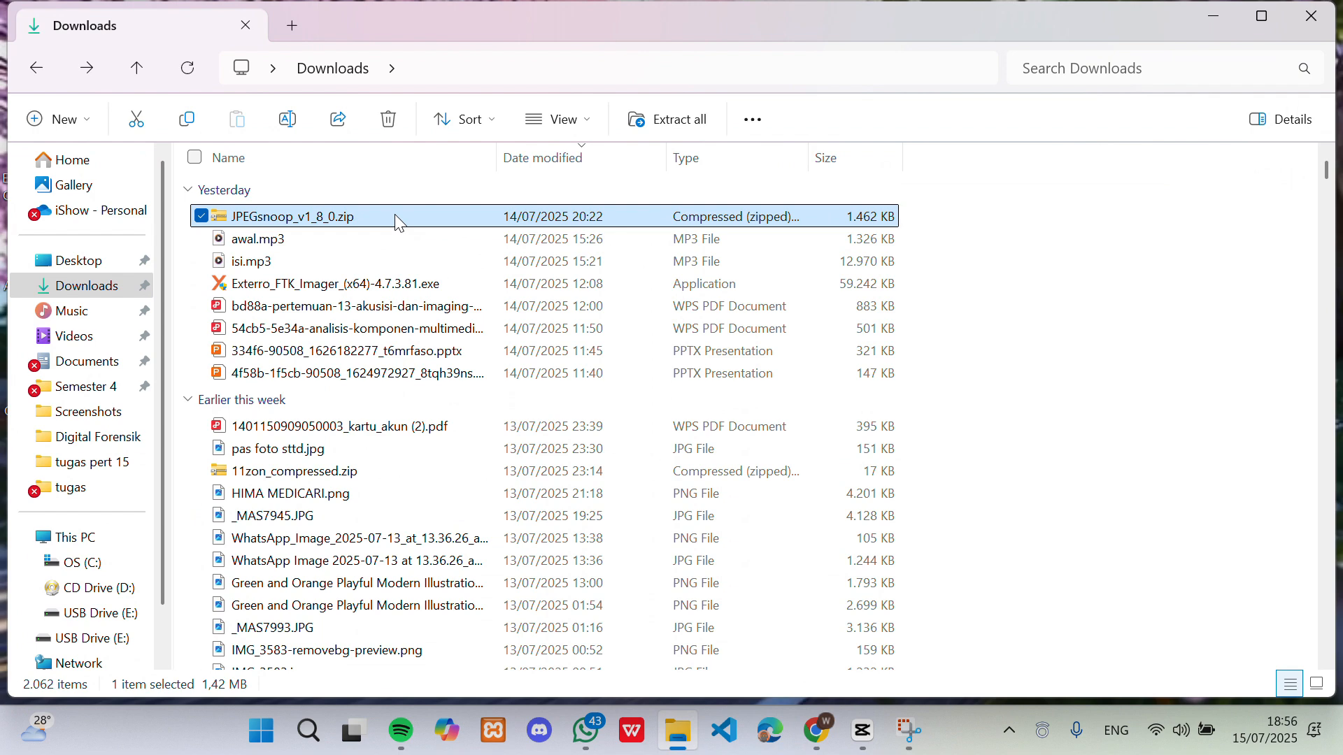
double_click(399, 219)
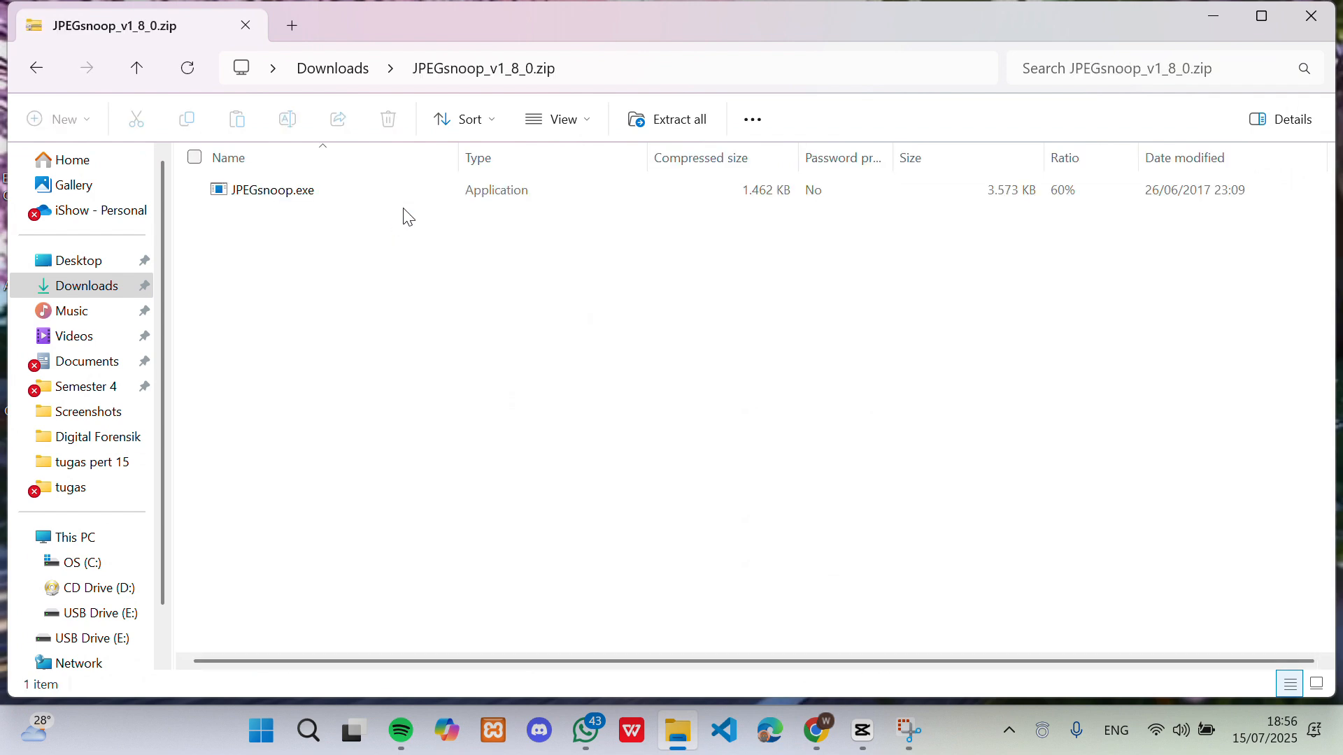
- Rerun the recent web search "jpegsnoop download github" in Edge, view the download files on JPEGsnoop's GitHub releases page, and leave the browser
click(308, 731)
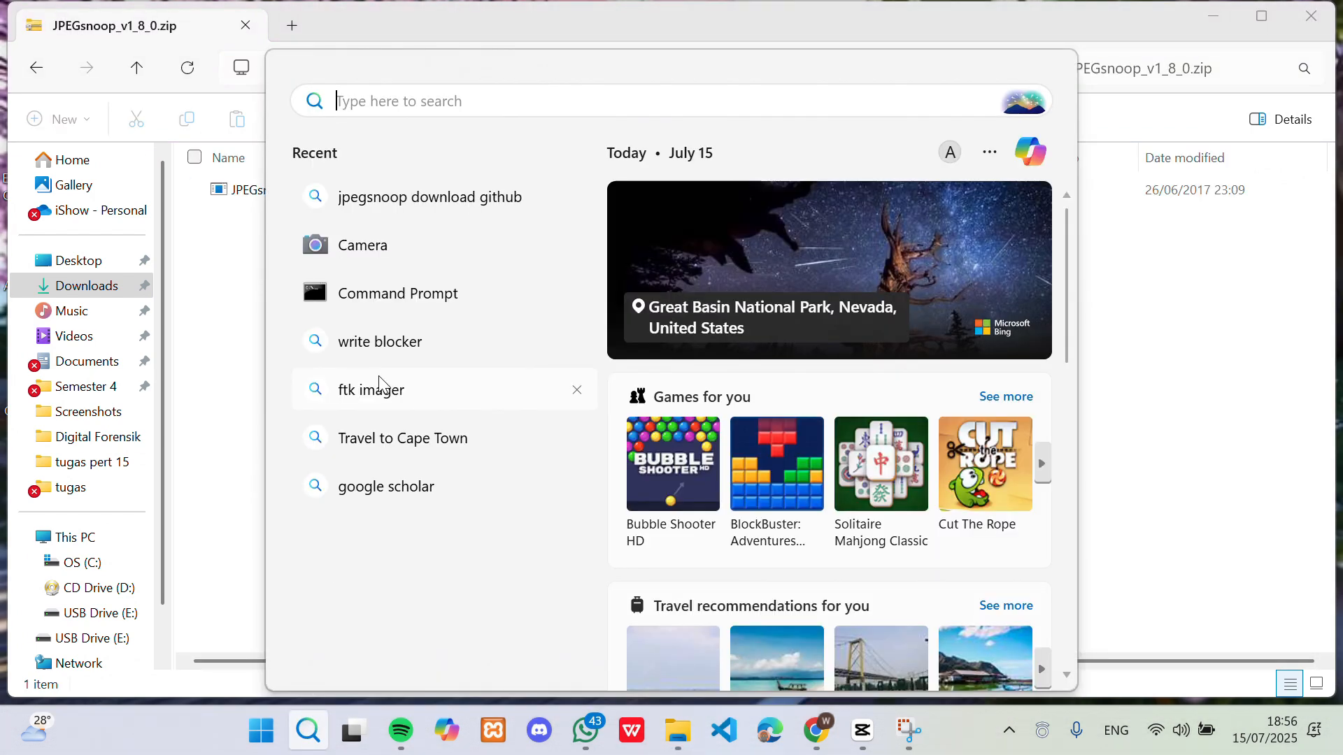
click(464, 207)
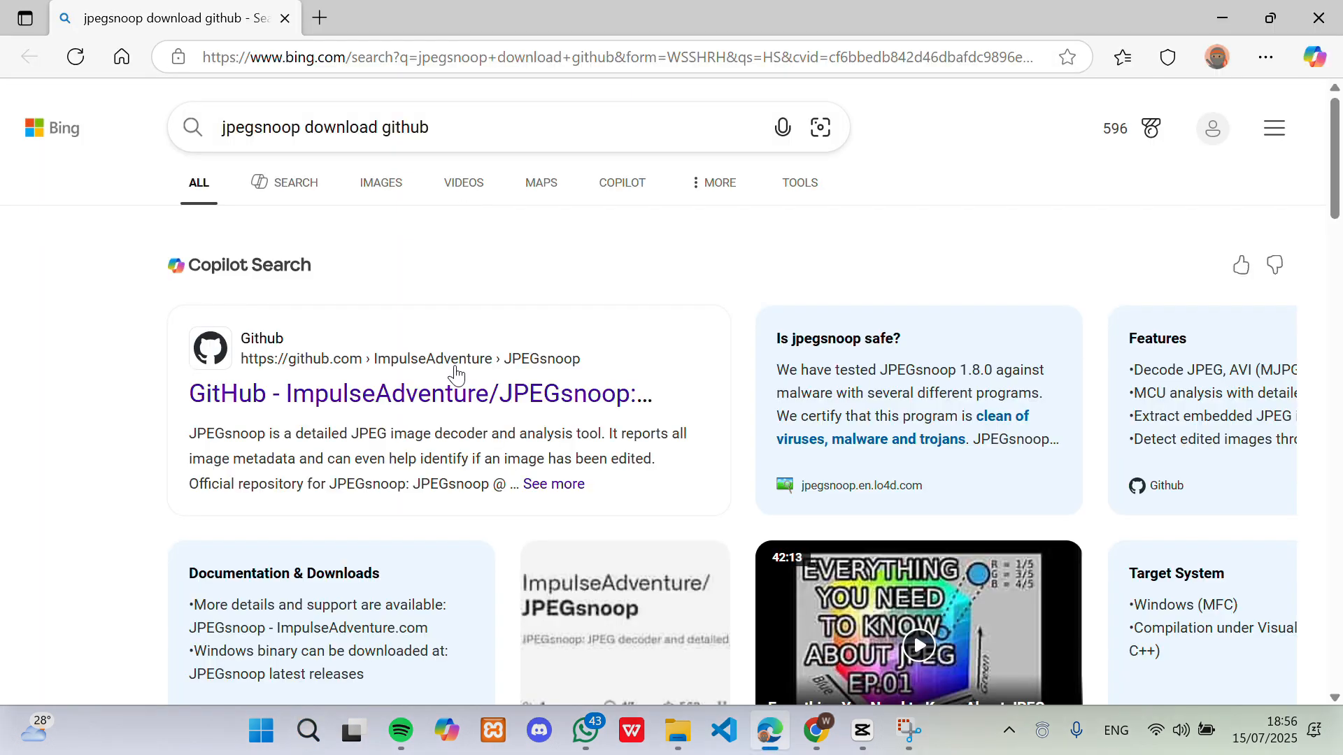
click(437, 404)
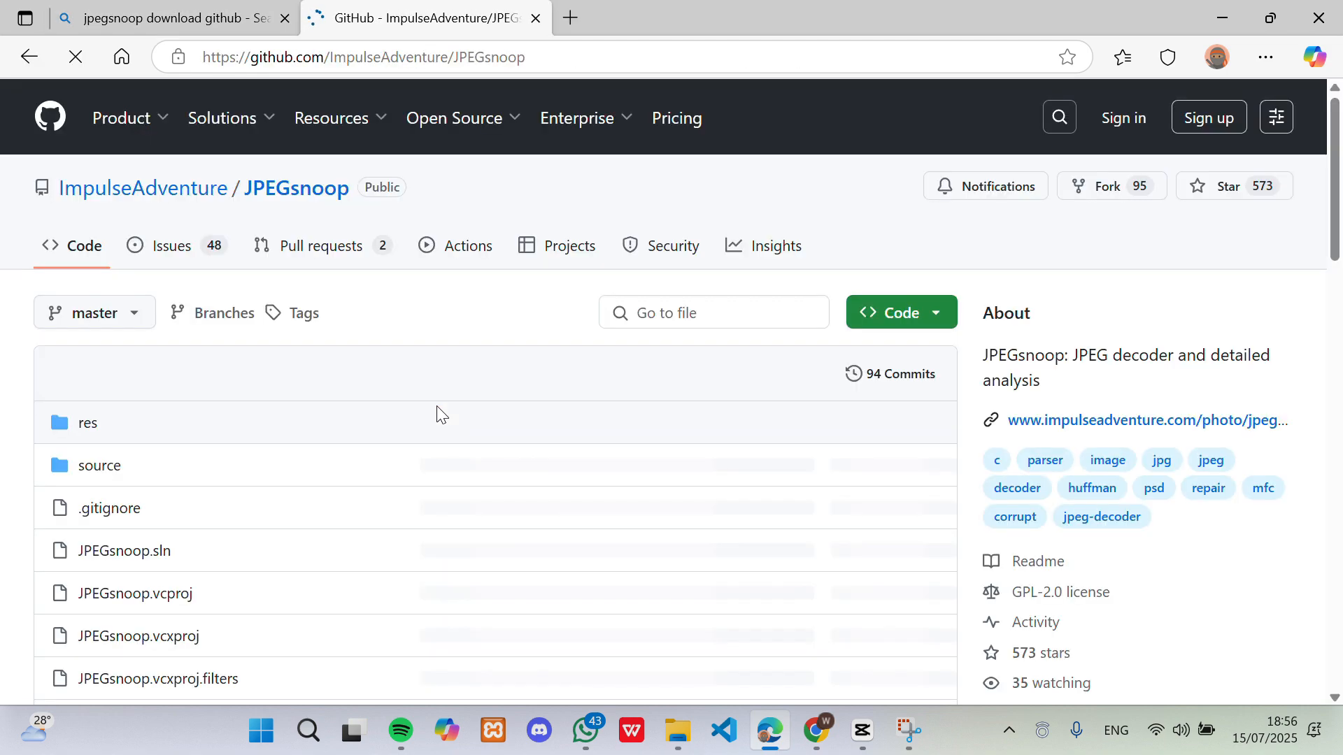
scroll(440, 413, down, 10)
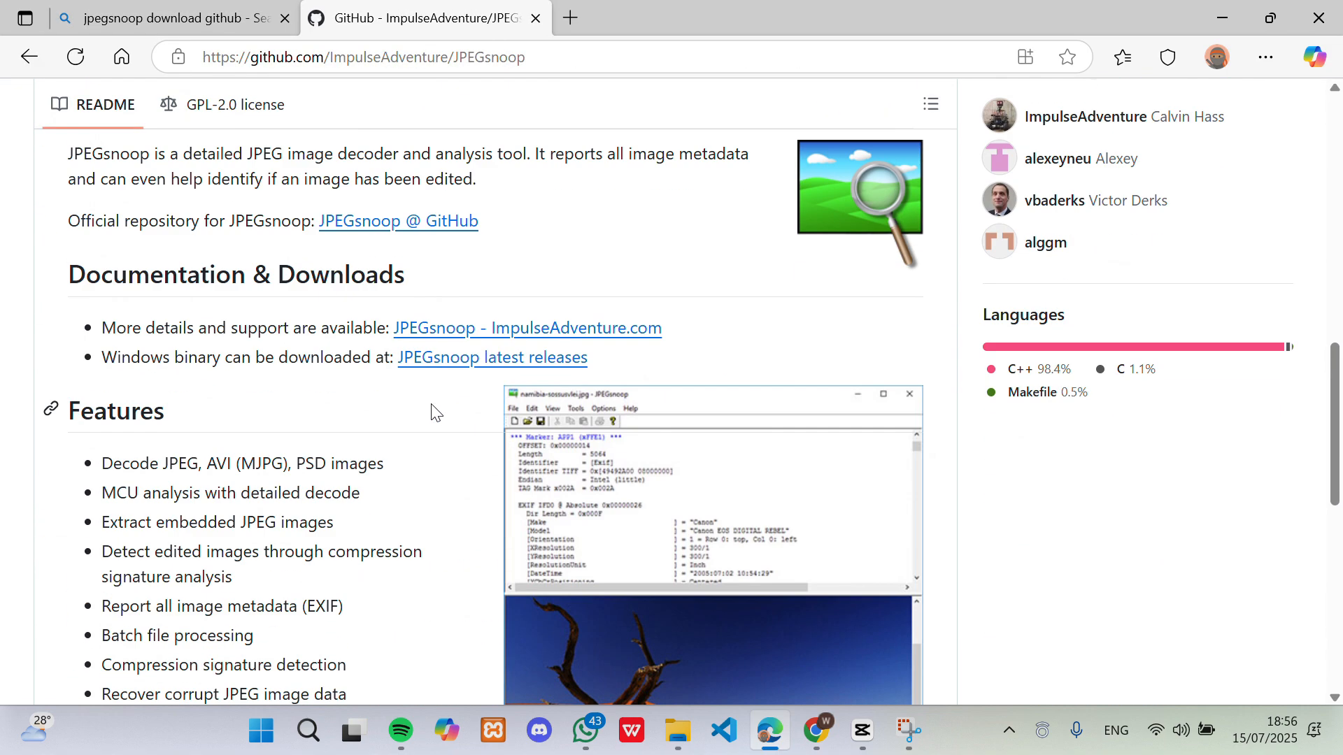
click(433, 362)
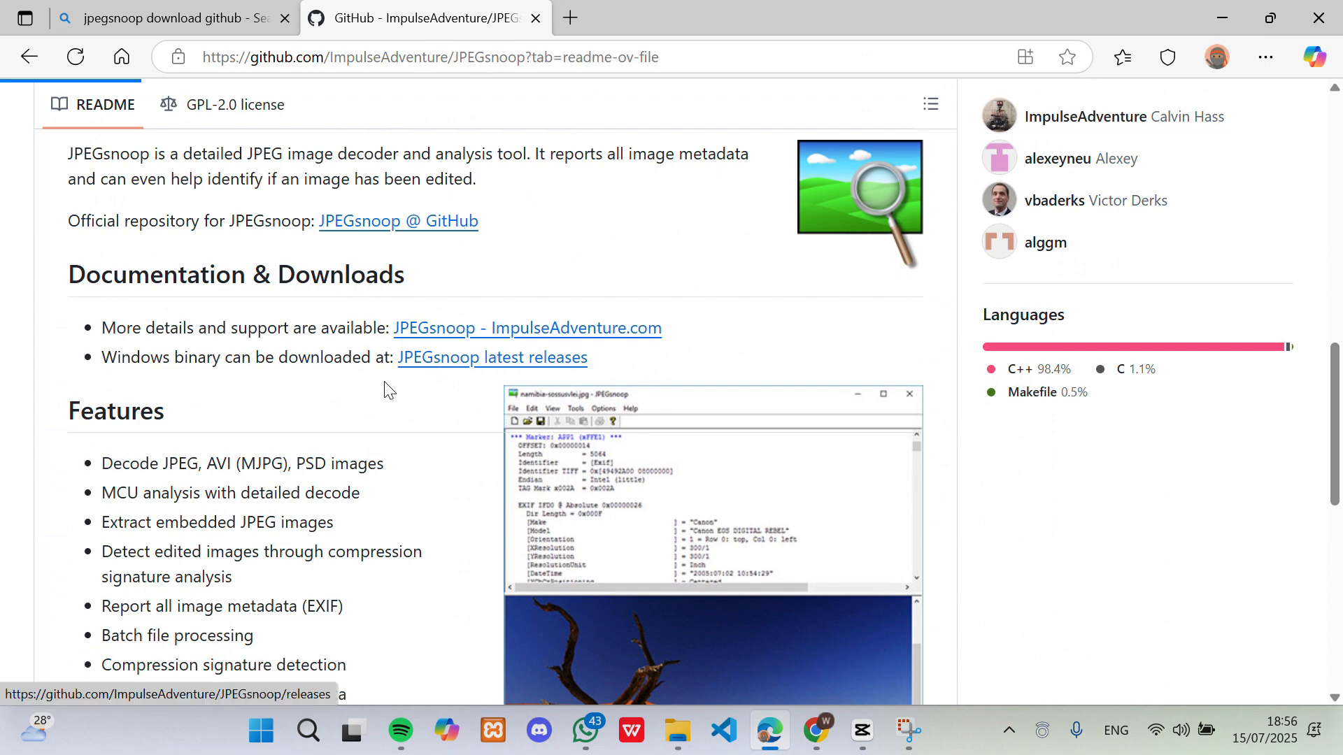
scroll(386, 395, down, 10)
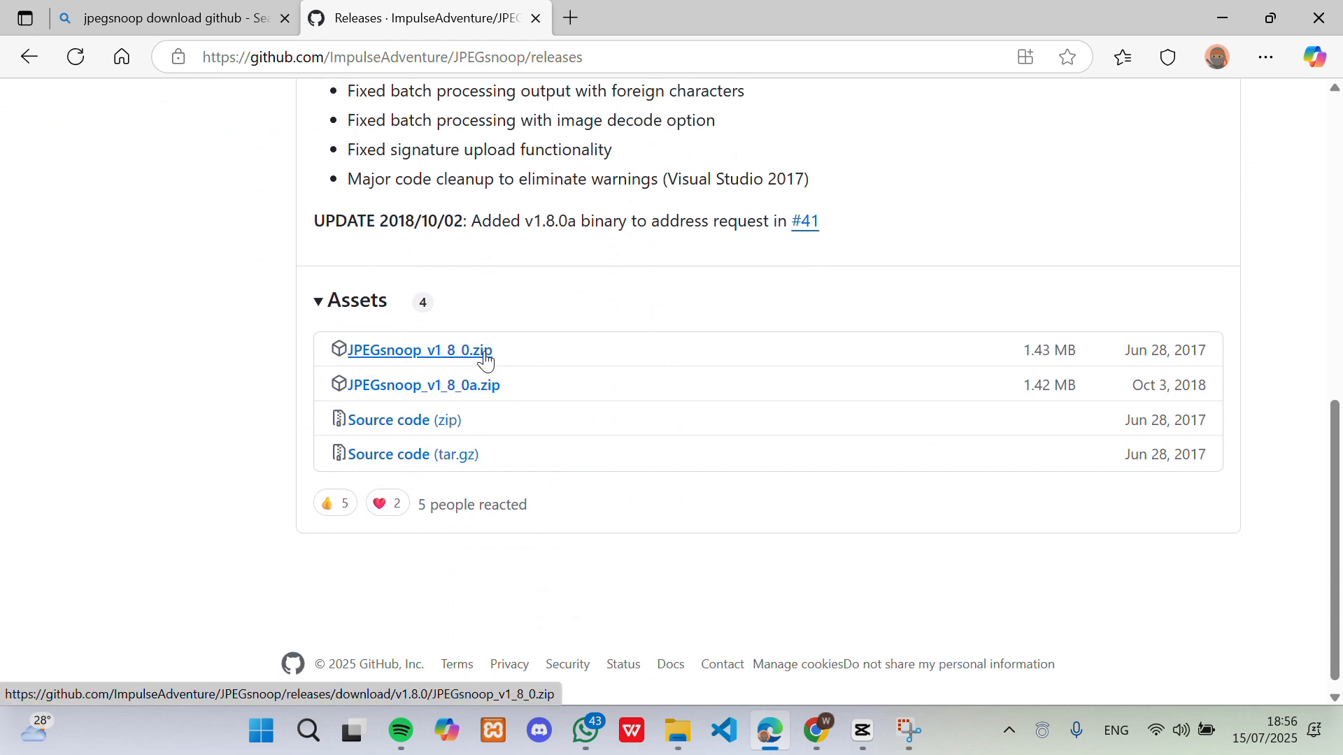
click(1300, 21)
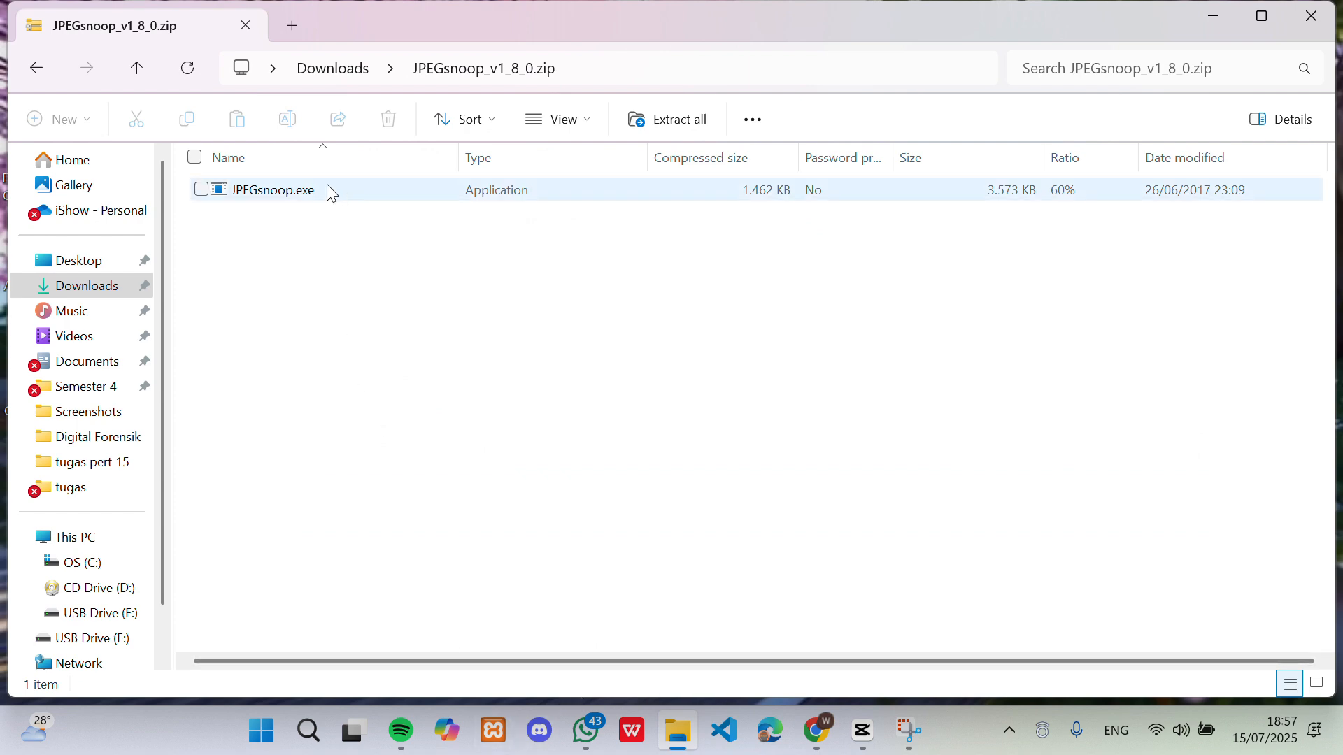
- Launch two separate instances of JPEGsnoop.exe from JPEGsnoop_v1_8_0.zip in the Downloads folder
click(38, 72)
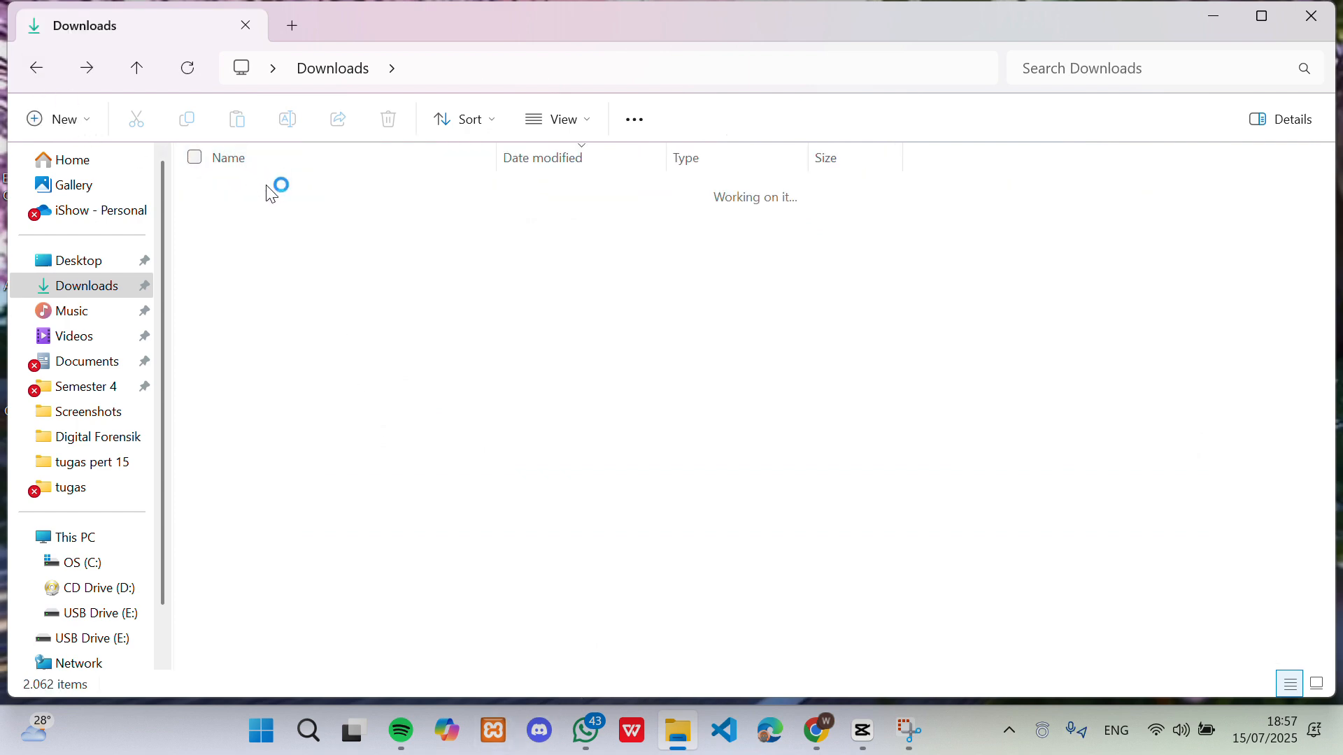
double_click(280, 217)
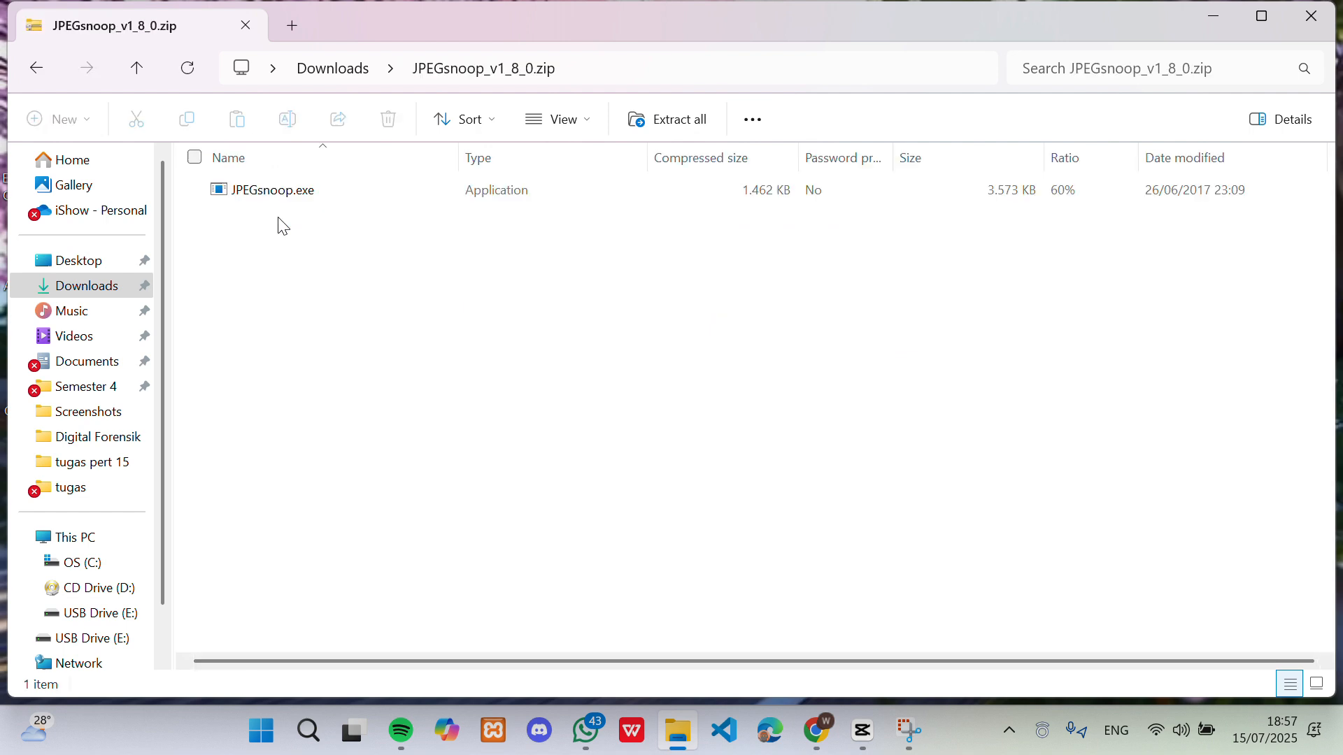
double_click(282, 191)
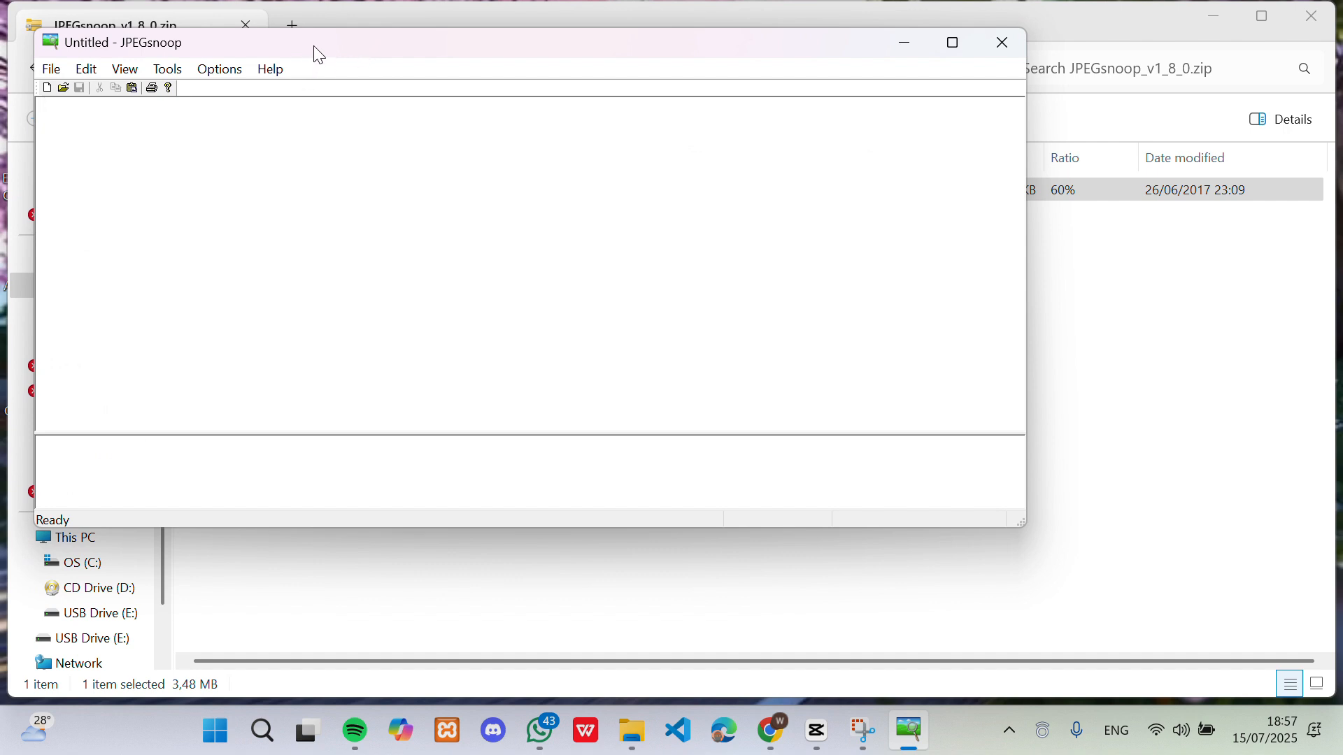
drag(315, 51, 375, 254)
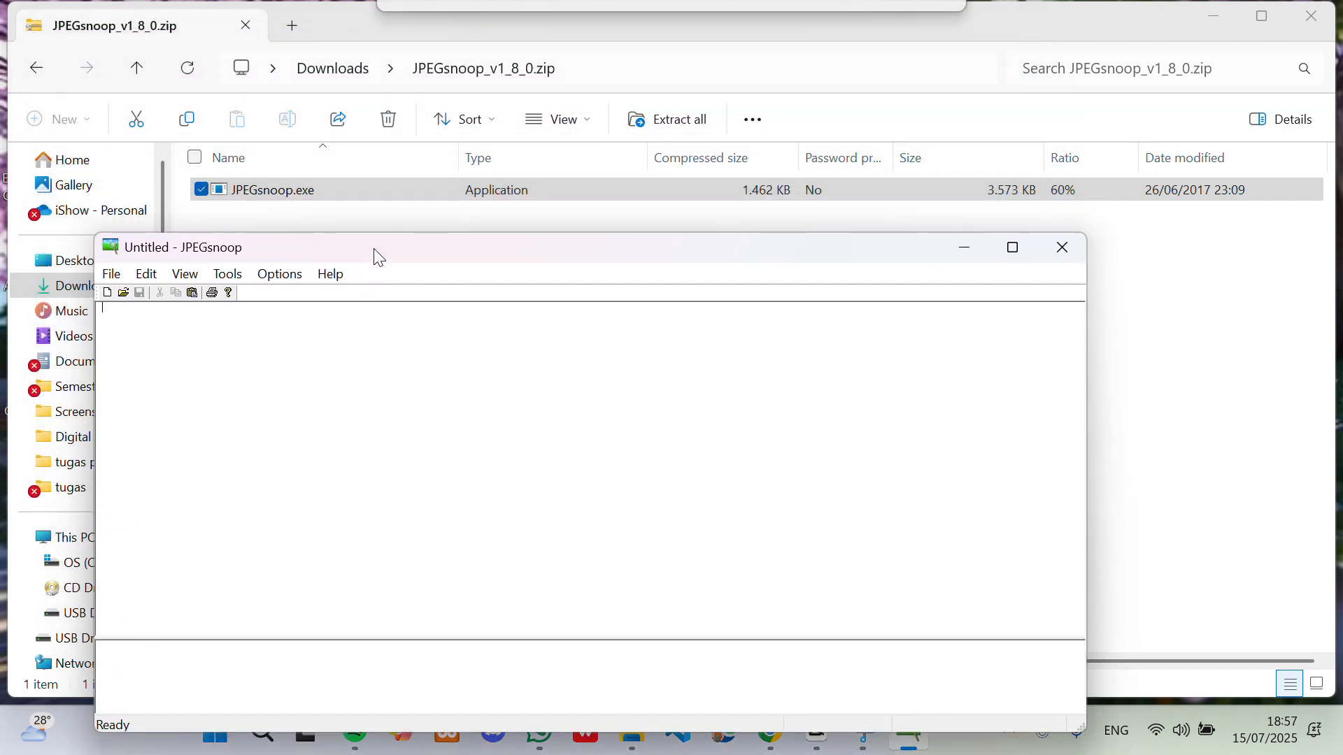
double_click(363, 204)
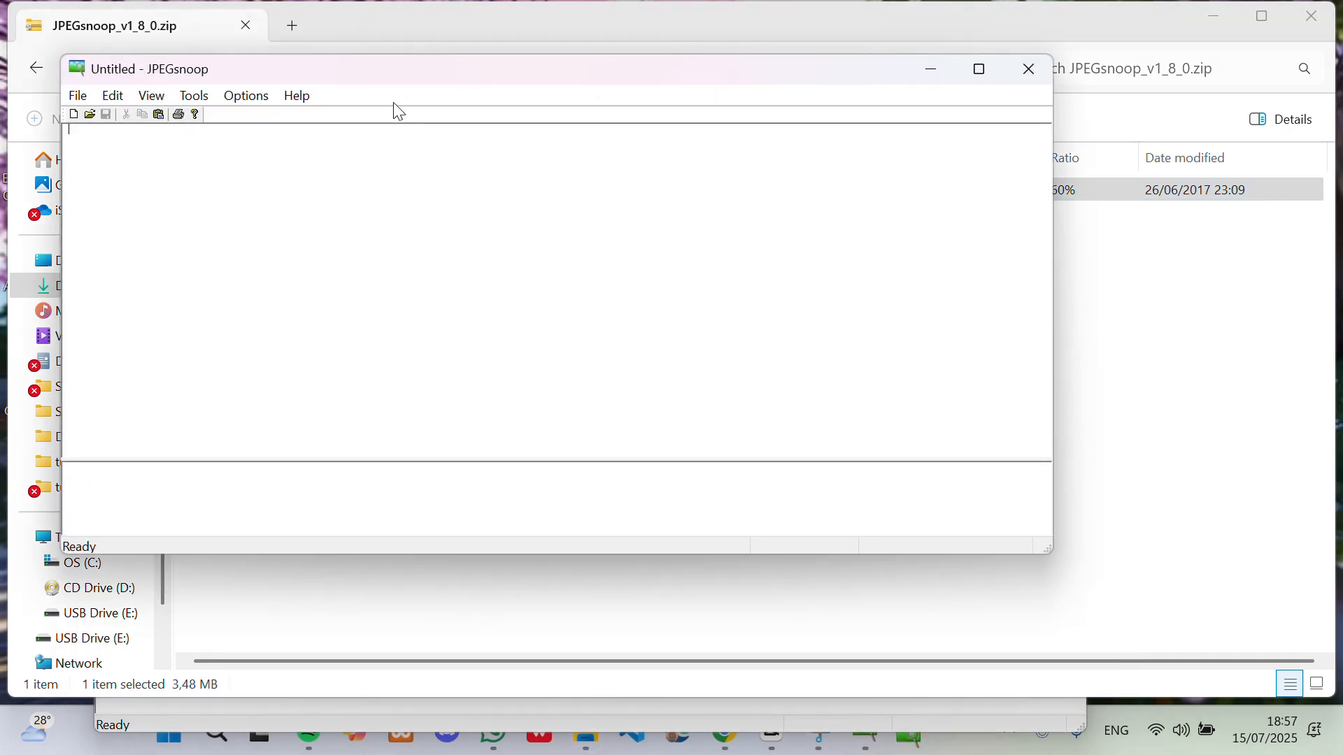
- Open foto 2.jpg from the tugas pert 15 folder in the second JPEGsnoop instance and skim the start of its report
click(79, 96)
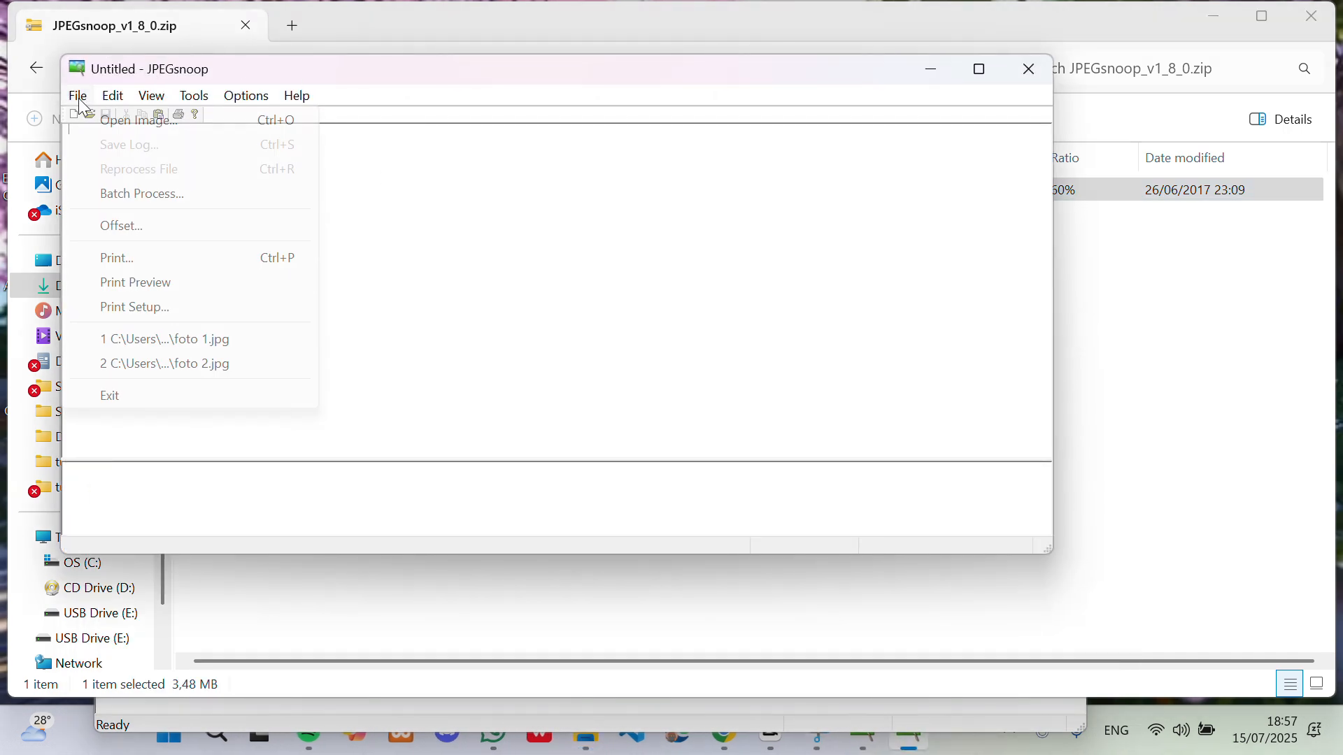
click(113, 127)
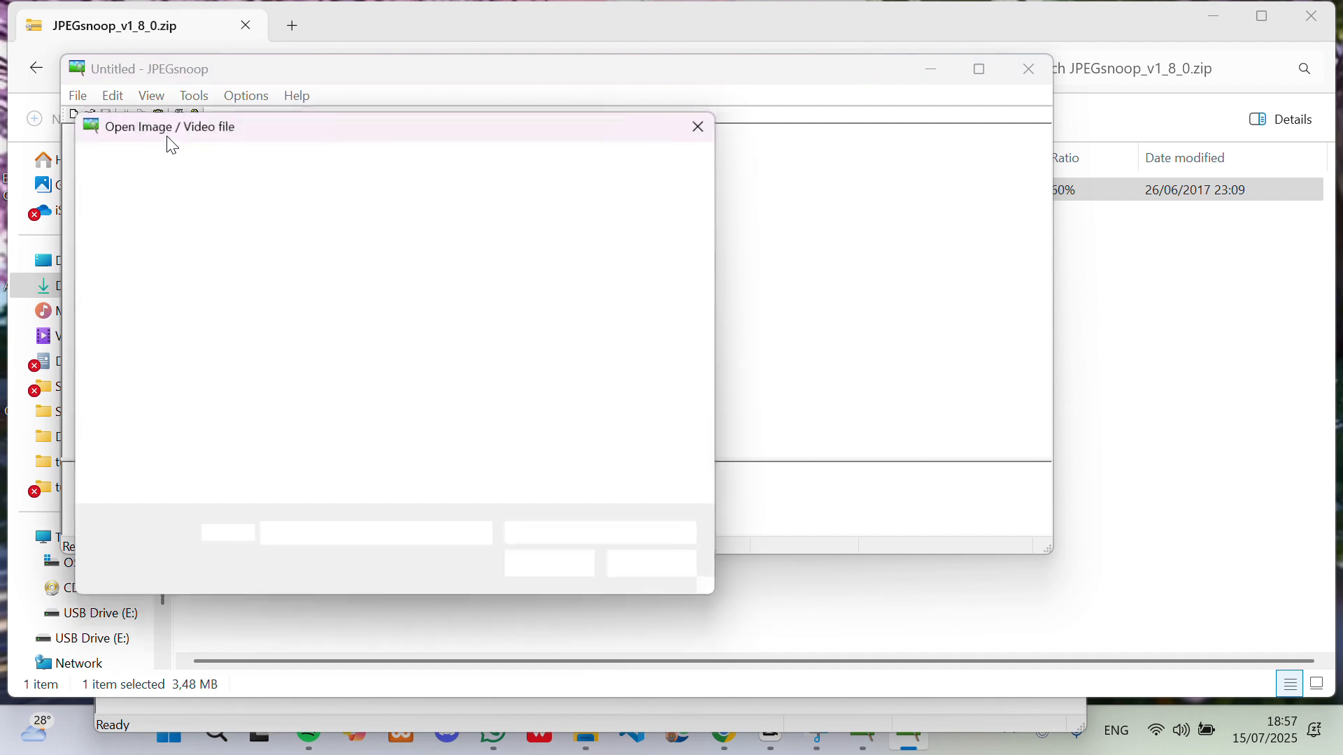
click(404, 282)
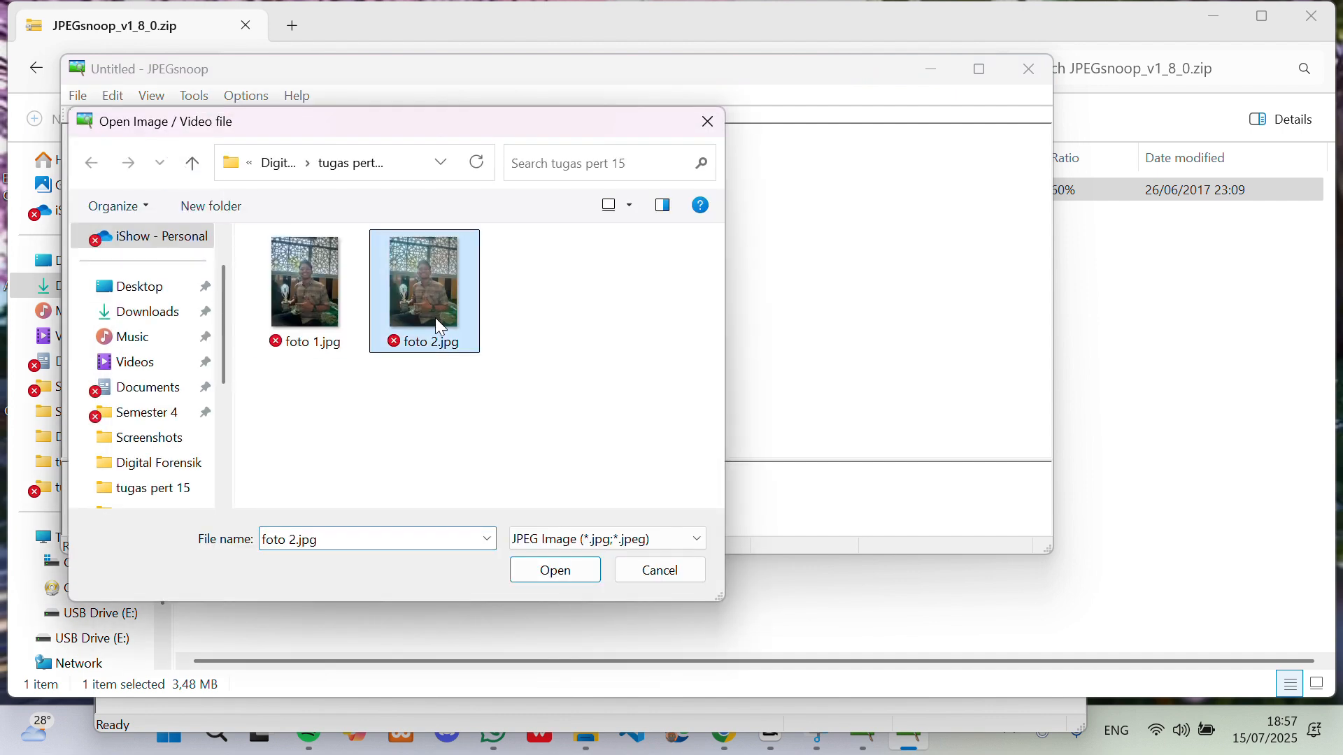
click(562, 574)
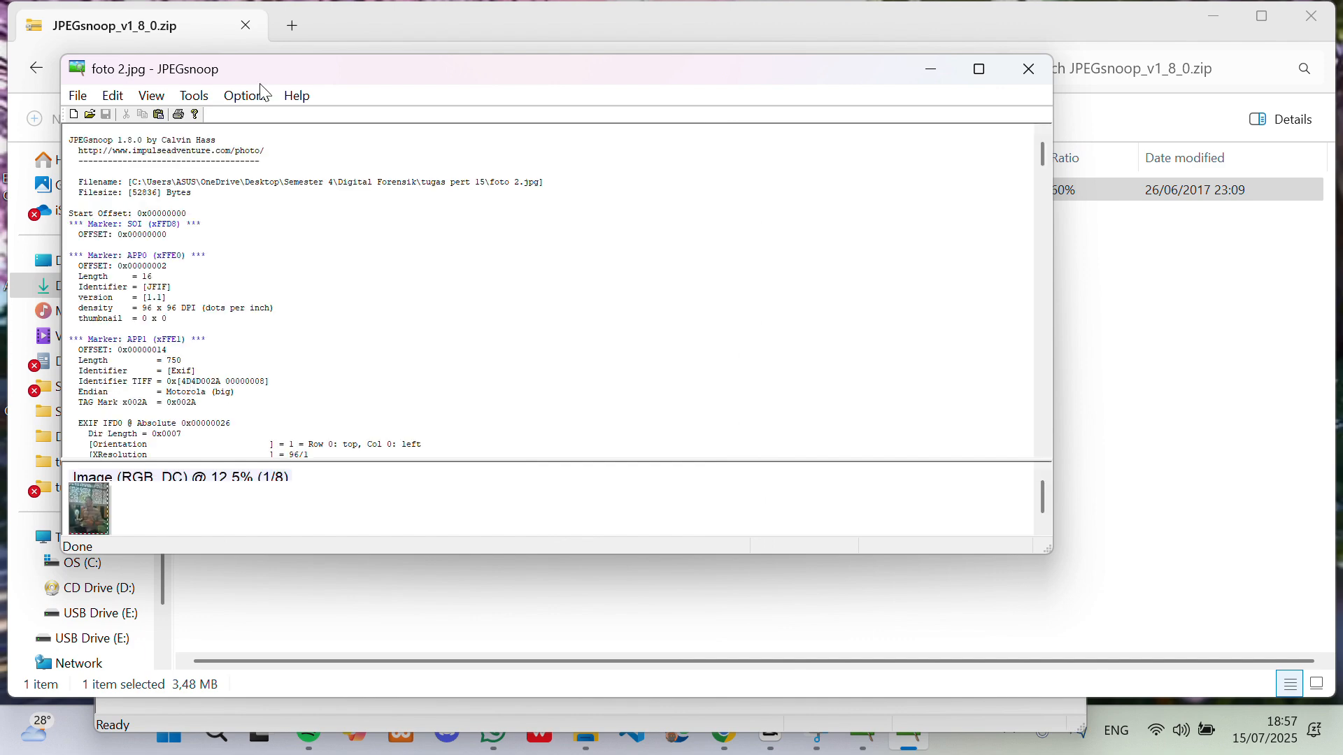
scroll(405, 277, down, 3)
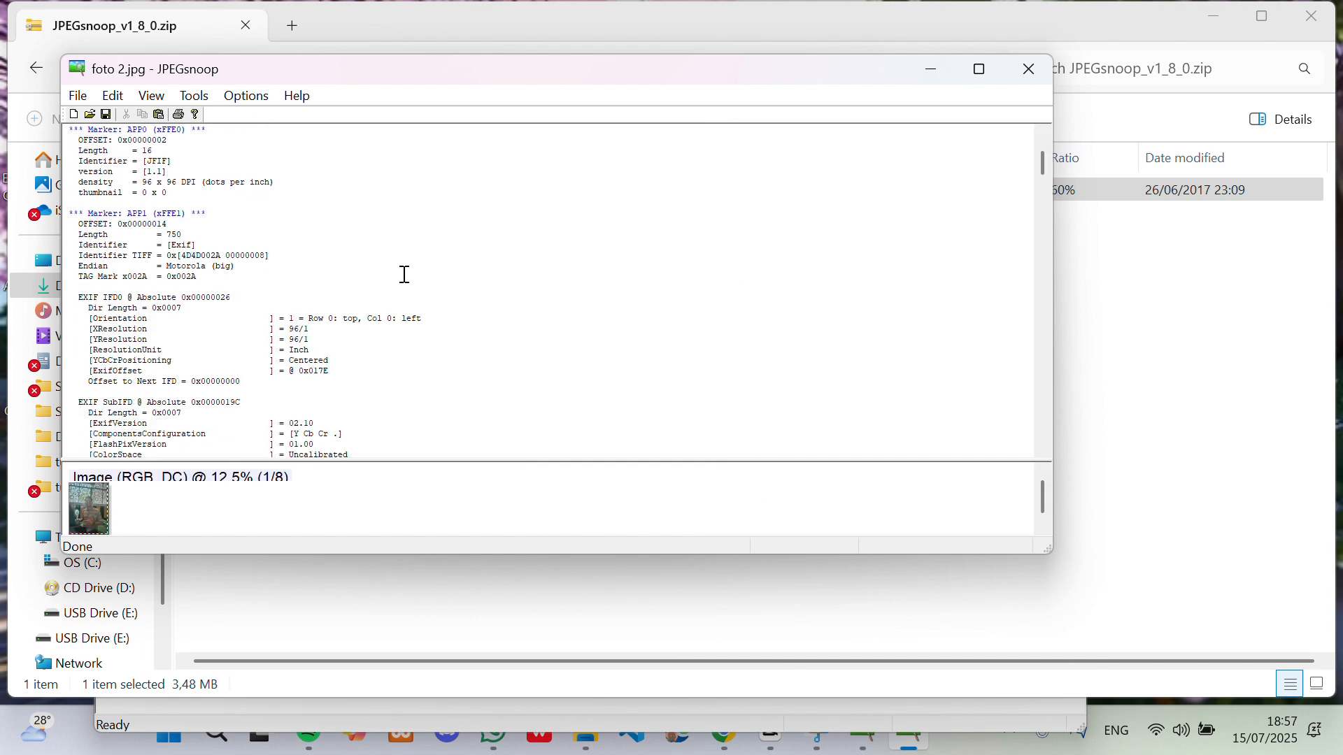
scroll(378, 210, up, 3)
drag(358, 77, 621, 199)
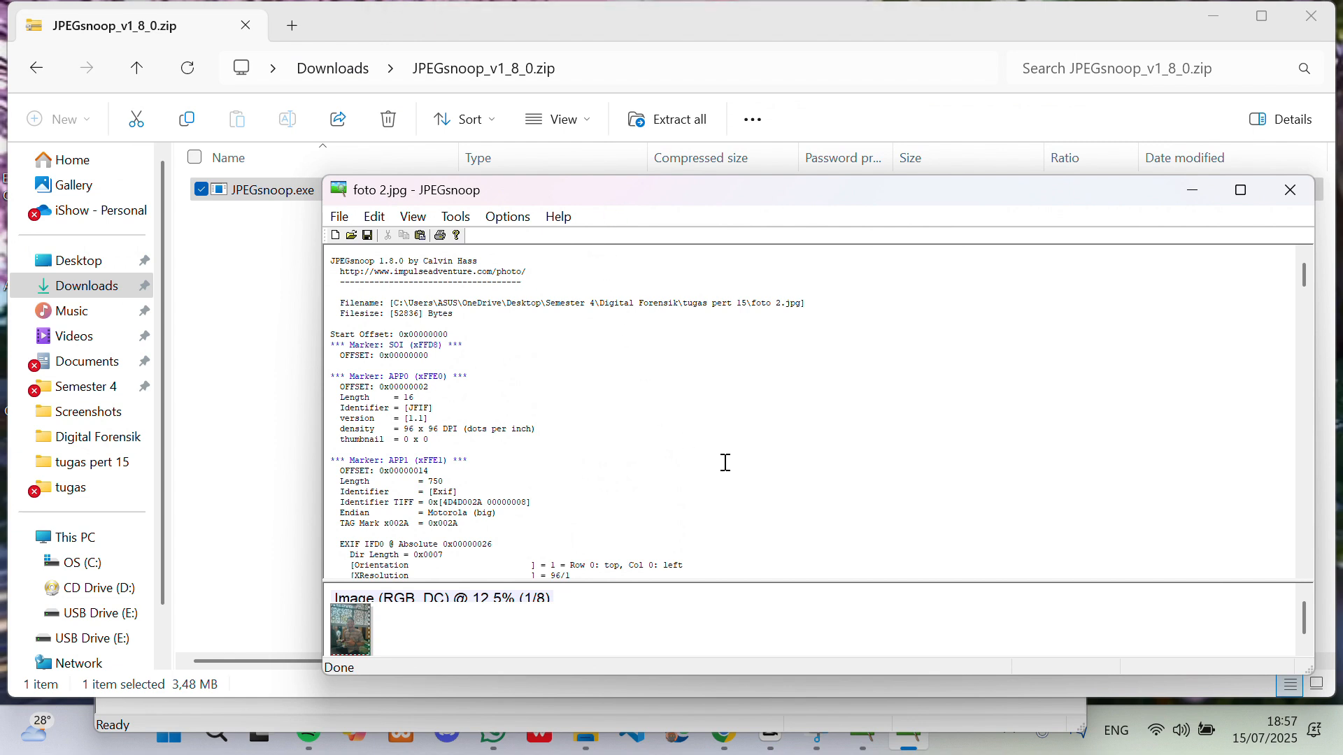
- Open foto 1.jpg in the empty JPEGsnoop instance and arrange the two photo reports side by side
click(865, 740)
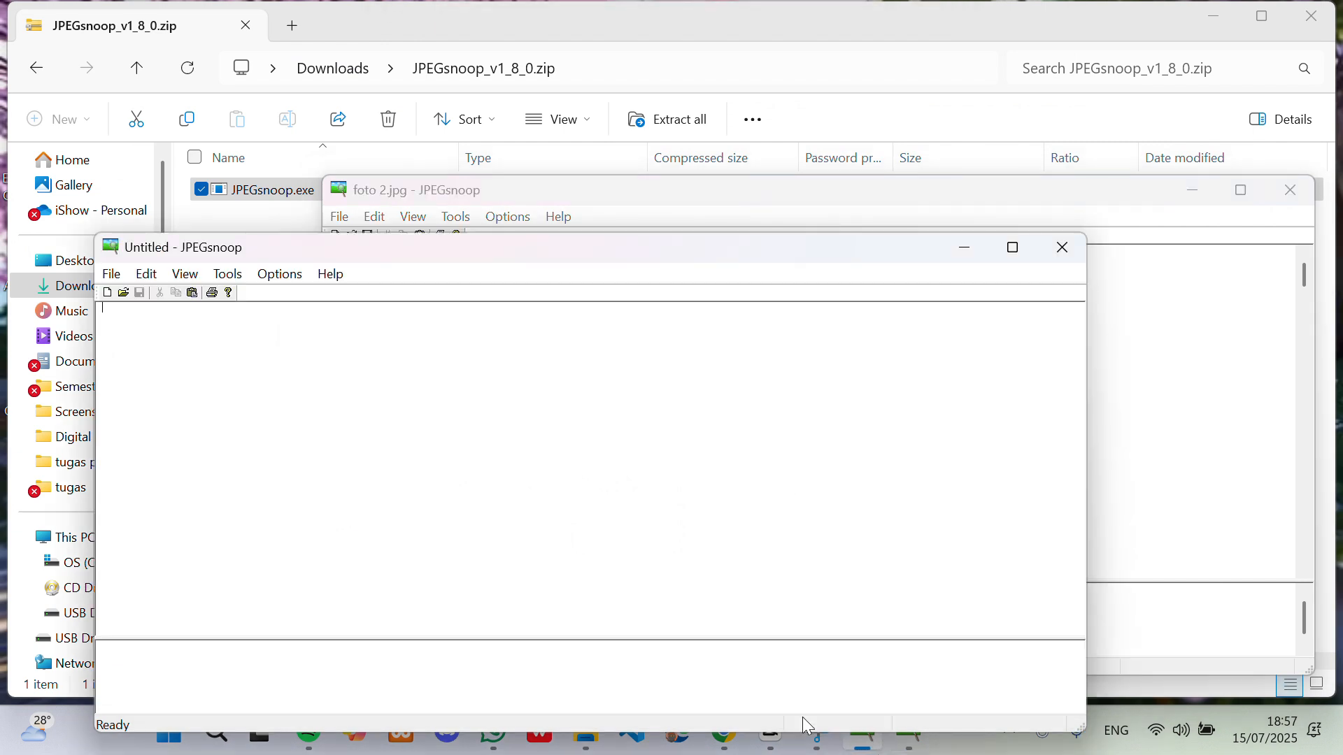
click(112, 273)
click(168, 299)
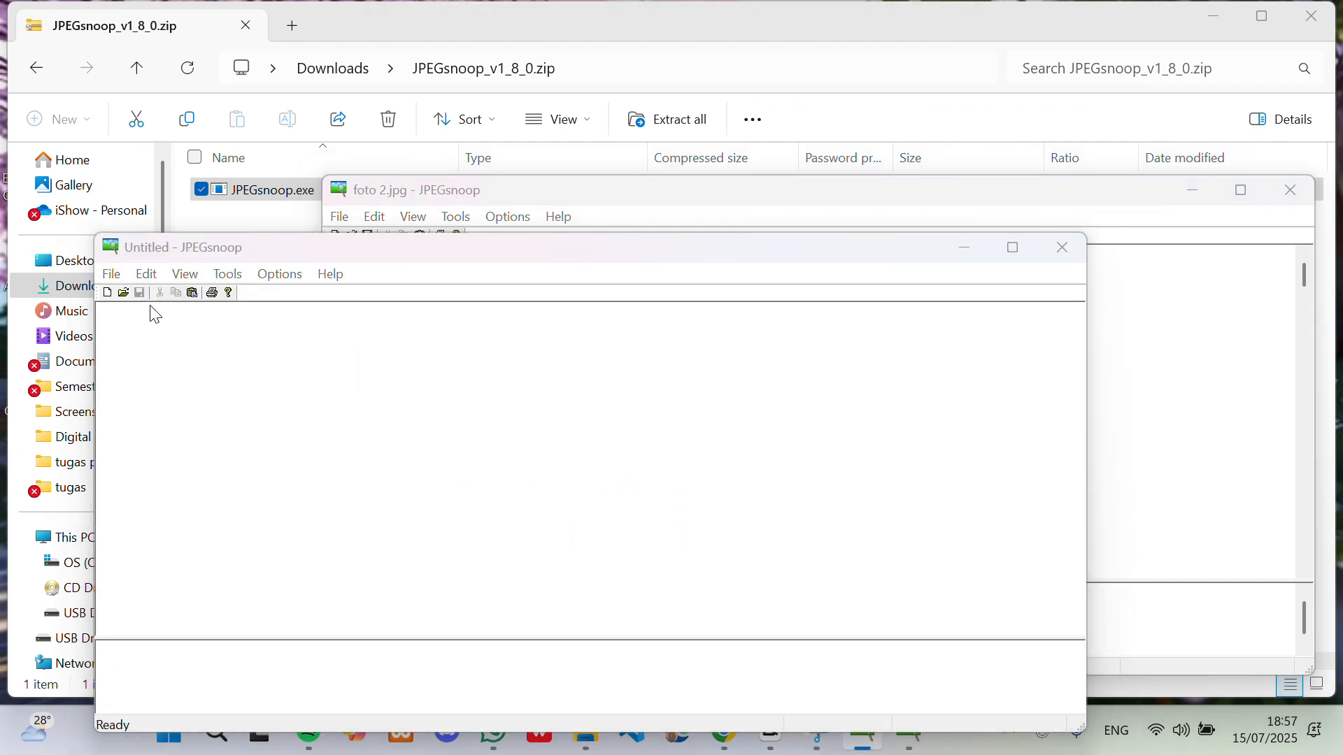
click(350, 288)
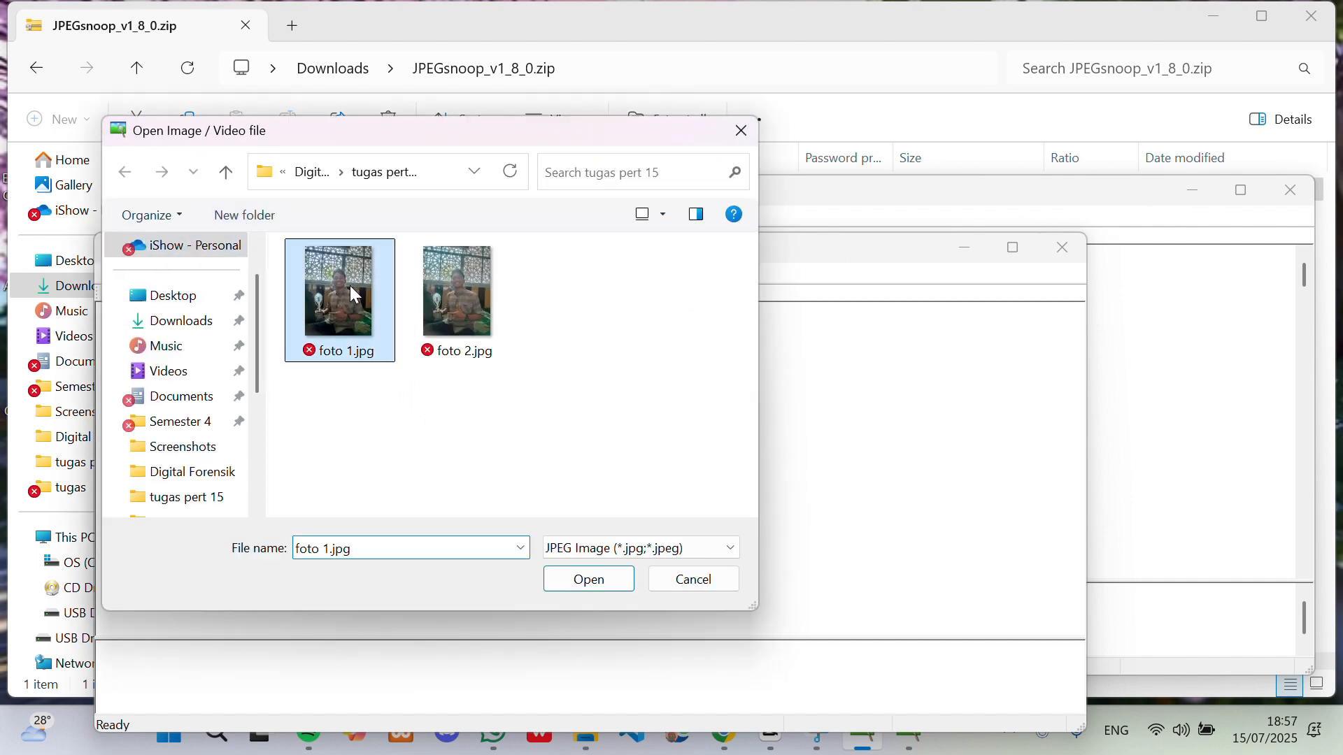
click(591, 581)
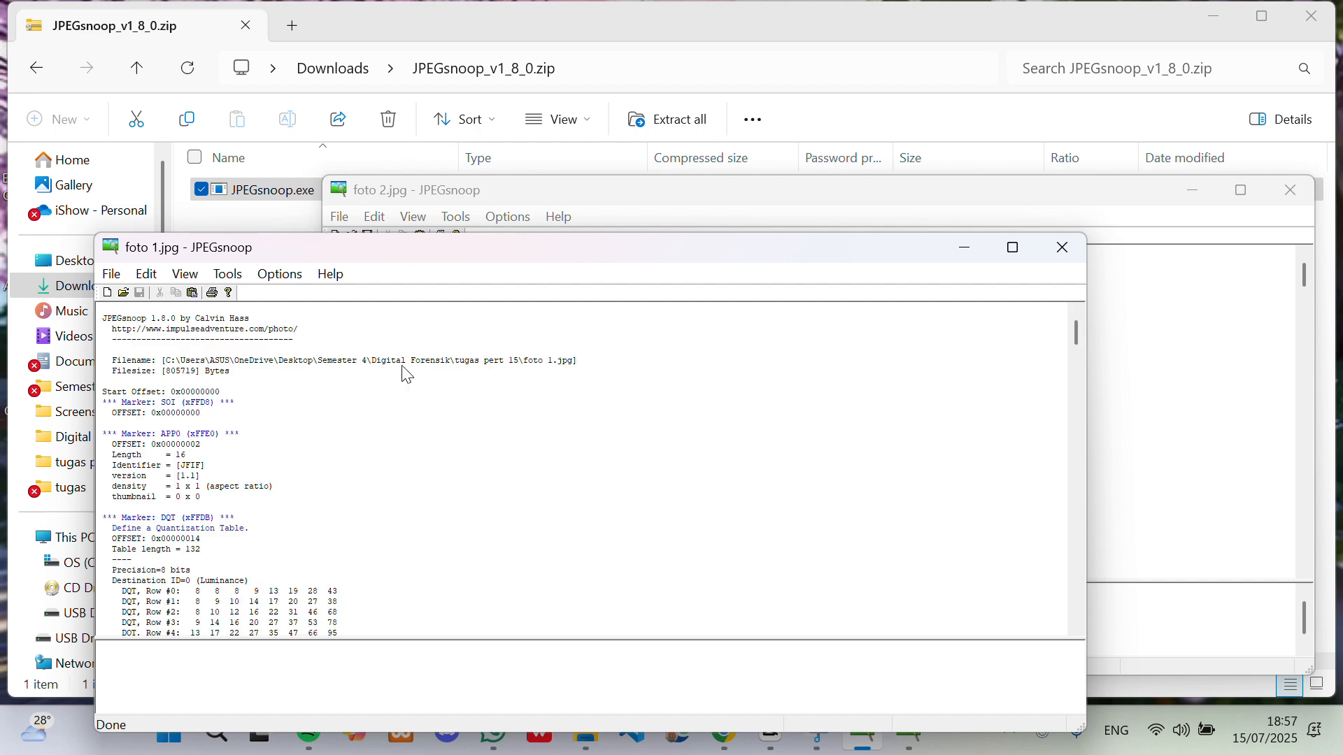
drag(424, 259, 412, 54)
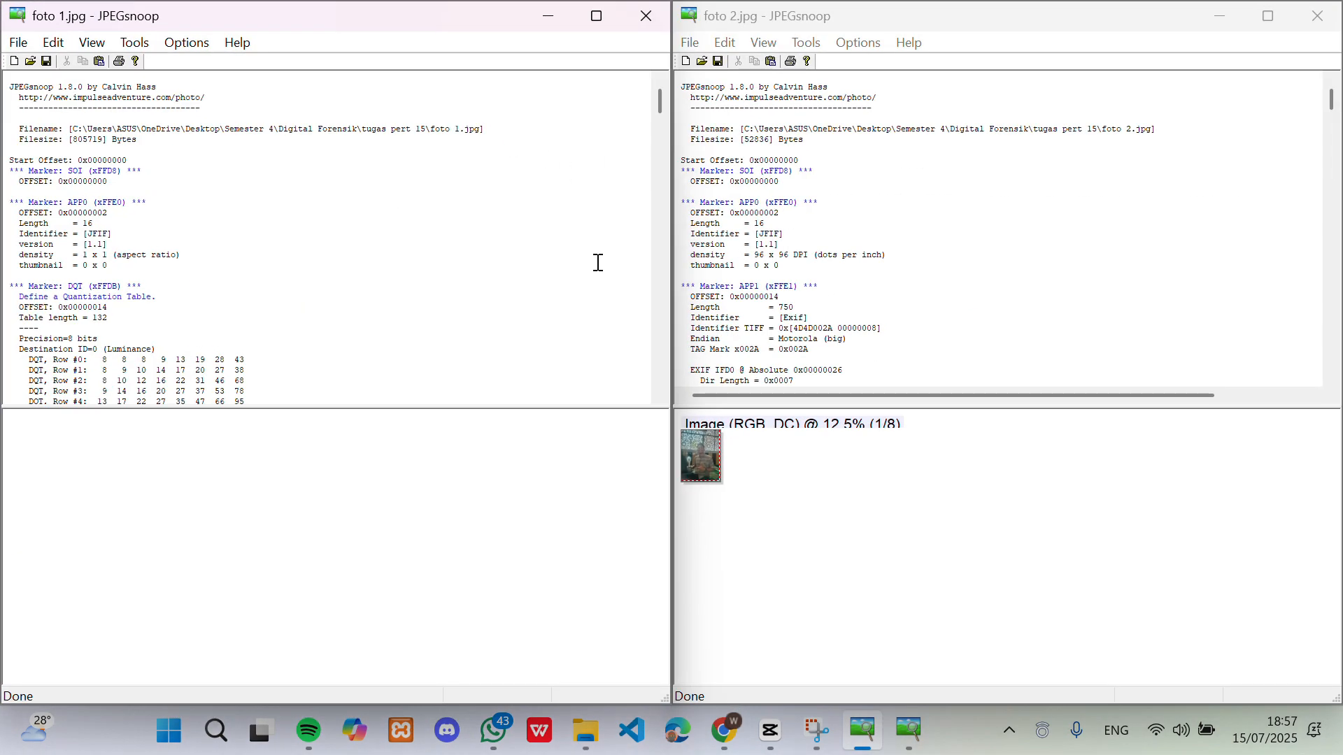
- Enlarge the report area in both JPEGsnoop windows and skim foto 1.jpg's report down to its compression signature assessment
mouse_move(552, 414)
mouse_down()
mouse_move(569, 657)
mouse_move(629, 689)
mouse_up()
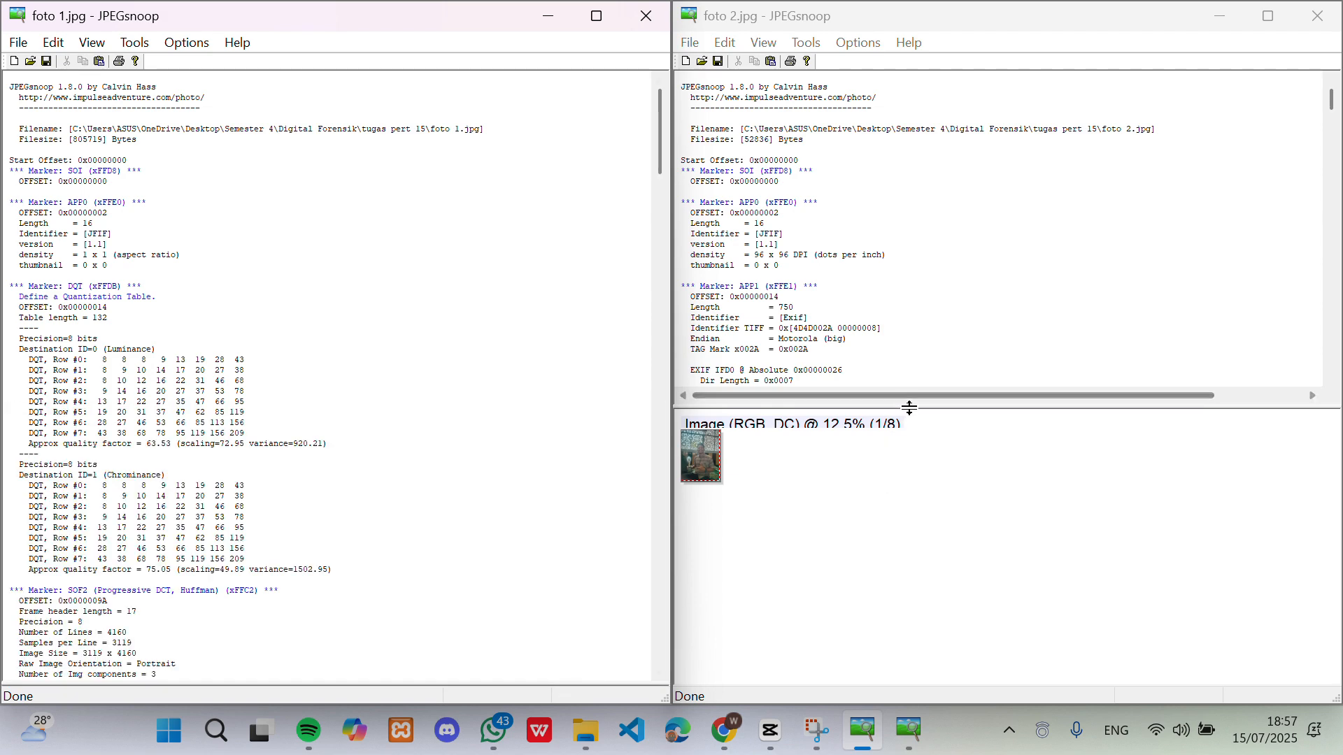
drag(907, 405, 875, 687)
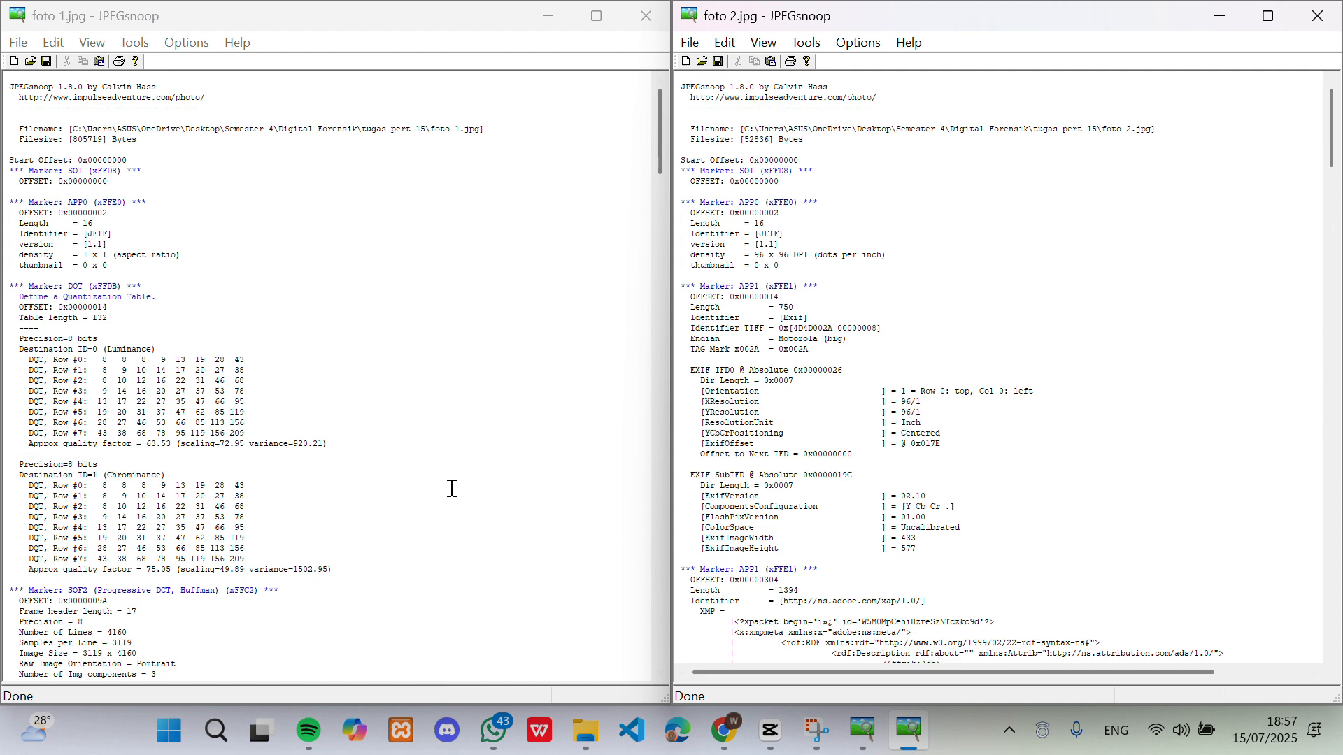
scroll(479, 440, down, 18)
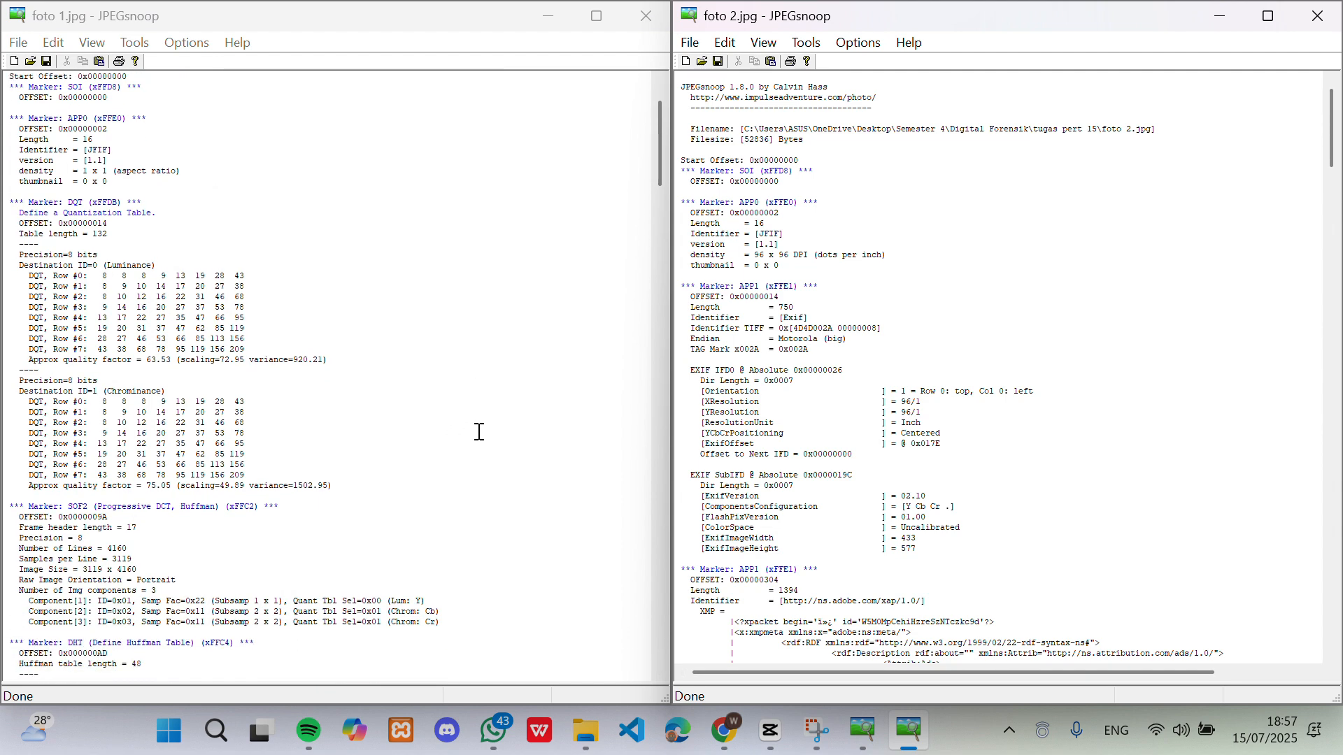
scroll(480, 432, down, 20)
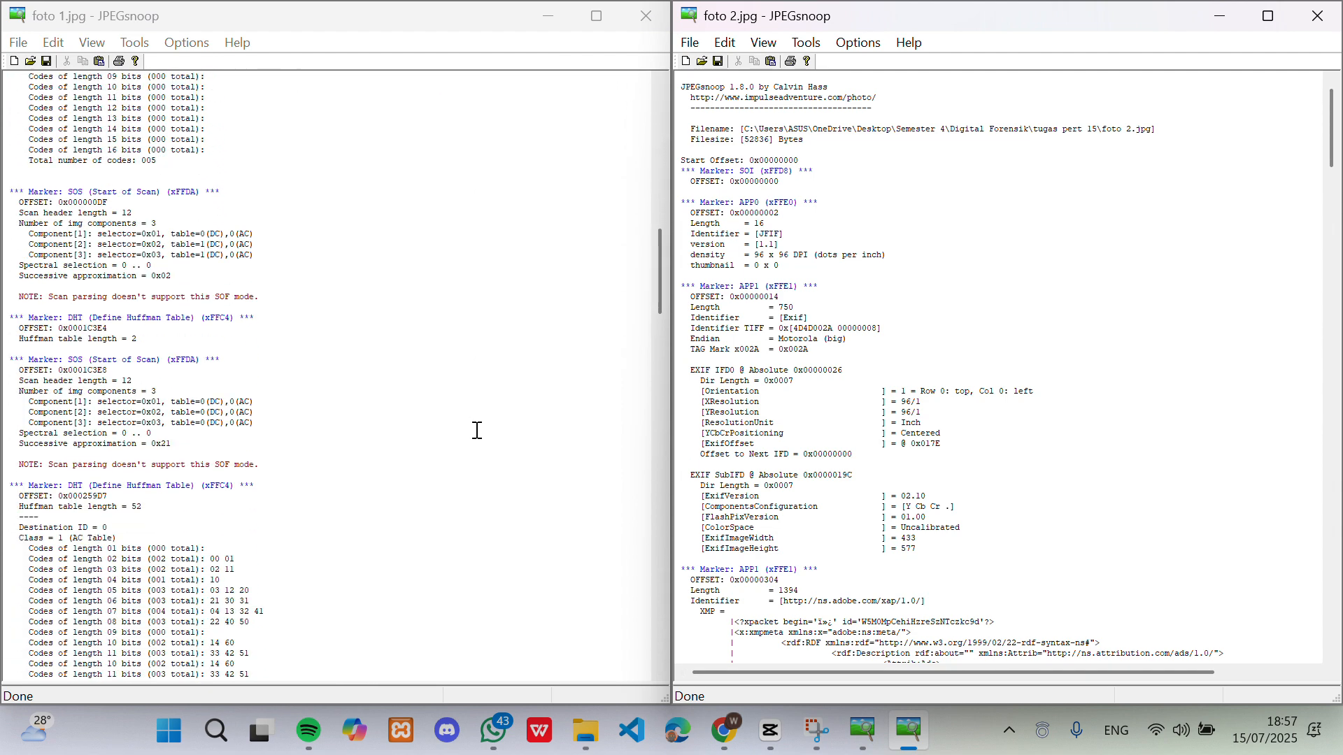
scroll(477, 429, down, 20)
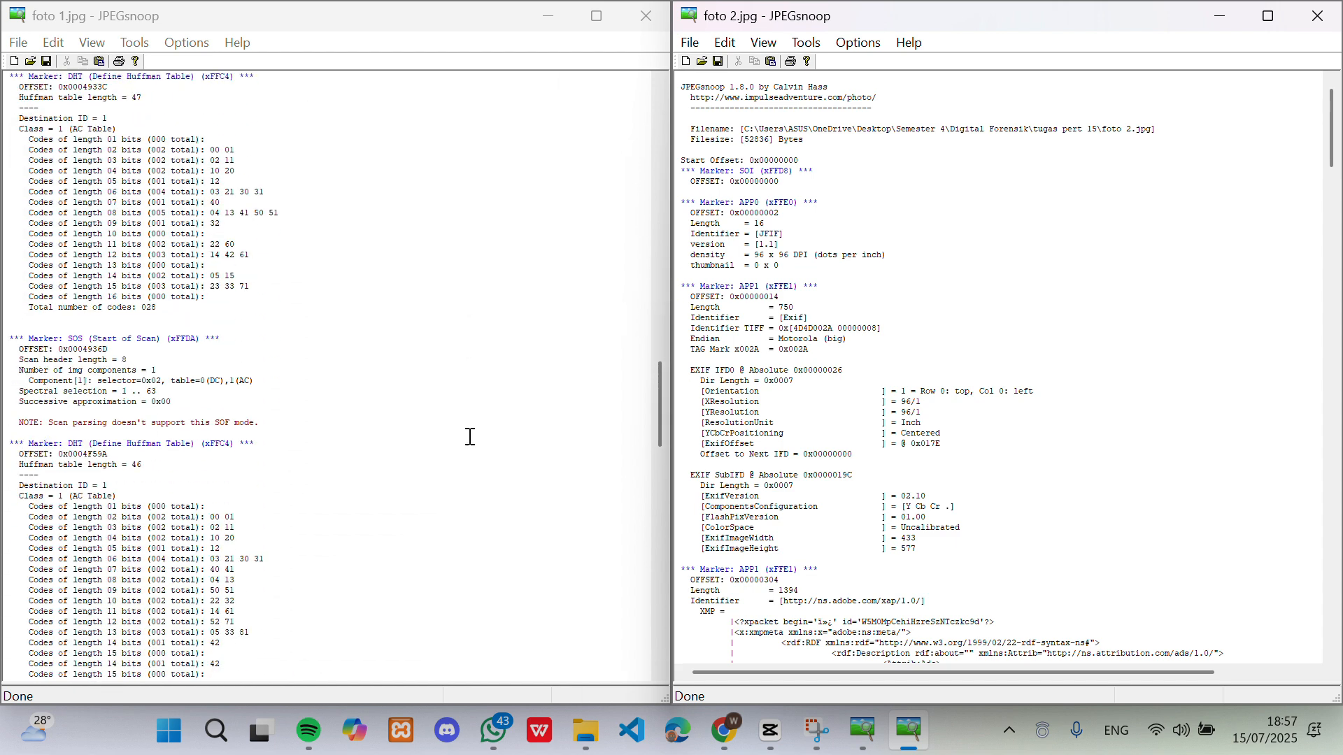
scroll(470, 435, down, 20)
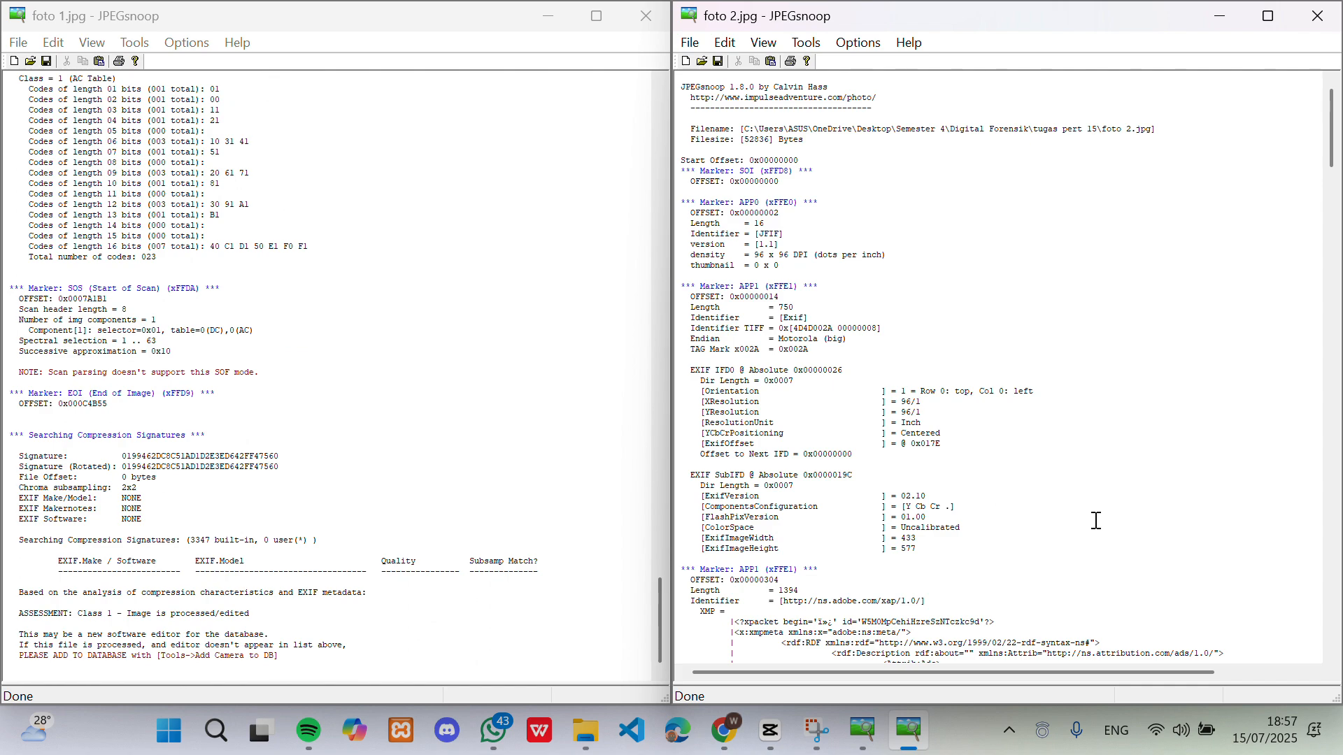
- Skim foto 2.jpg's report through to its compression signature assessment, and return both reports to their beginning
scroll(1095, 522, down, 20)
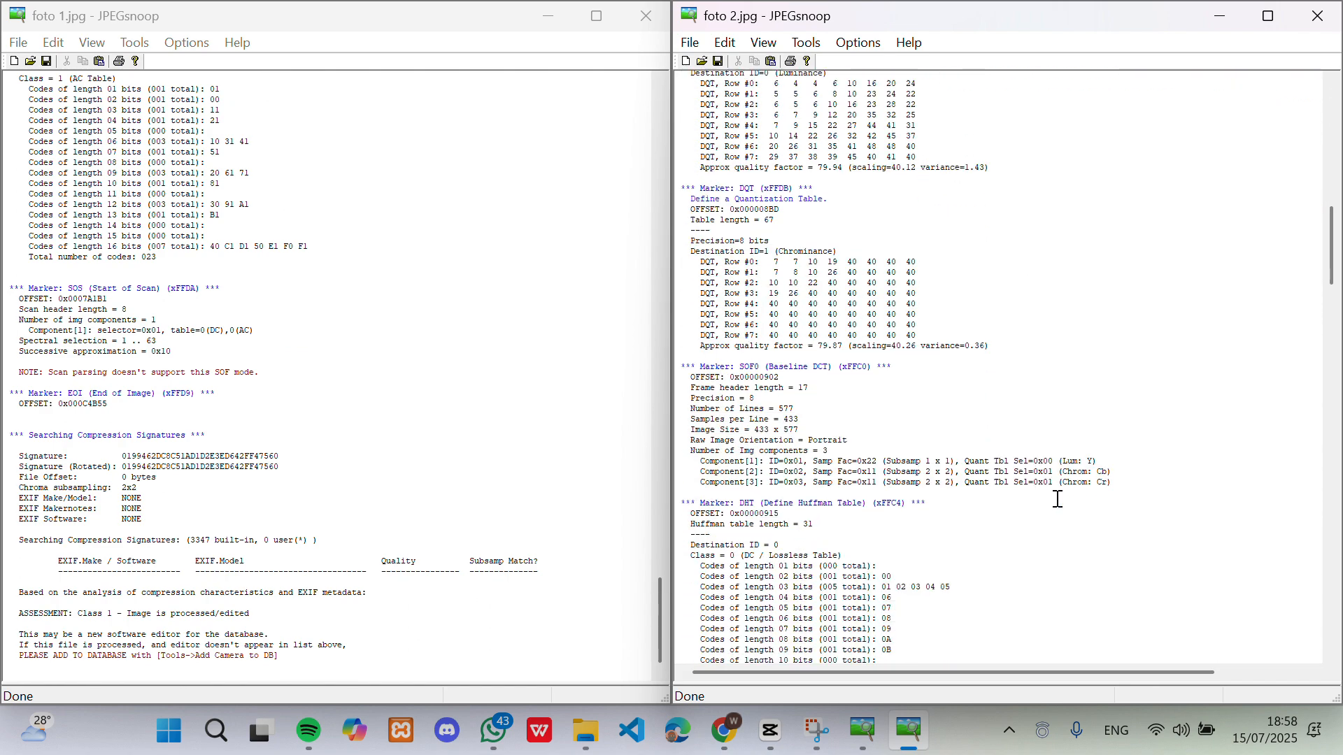
scroll(1058, 499, down, 20)
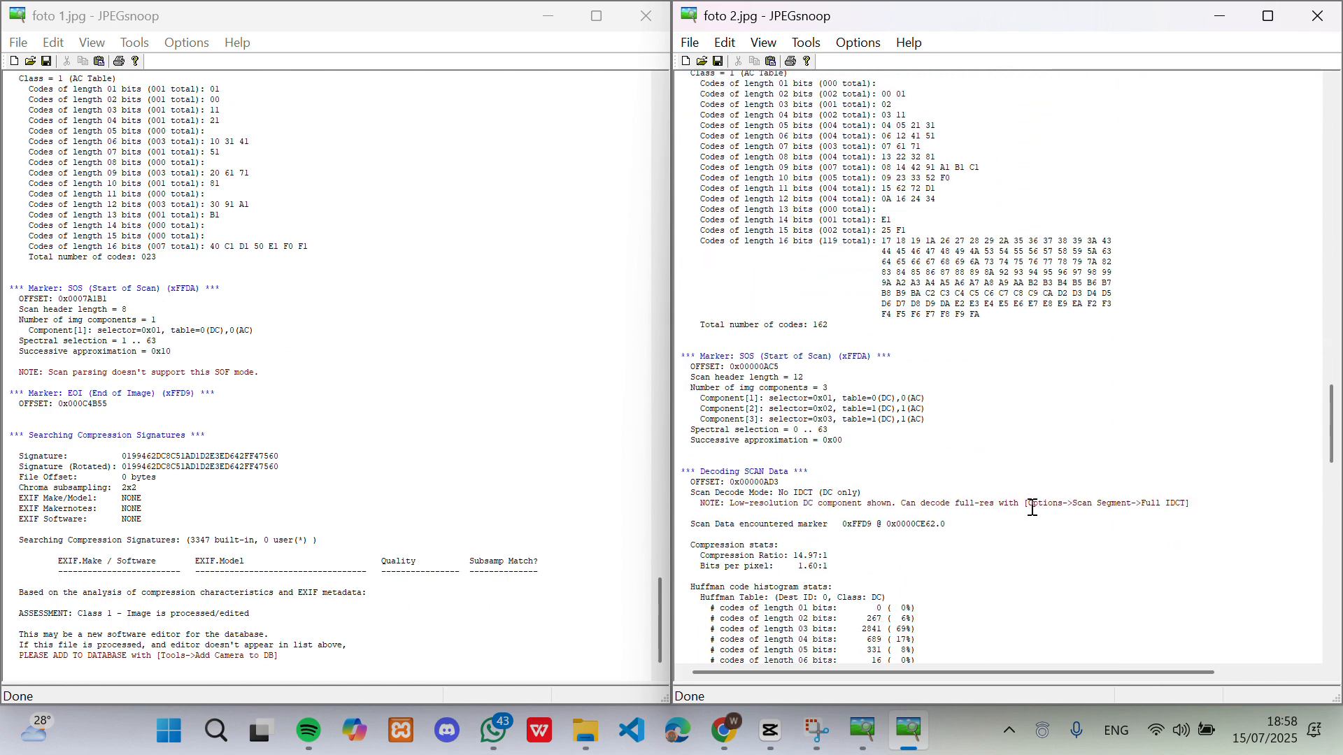
scroll(1032, 508, down, 20)
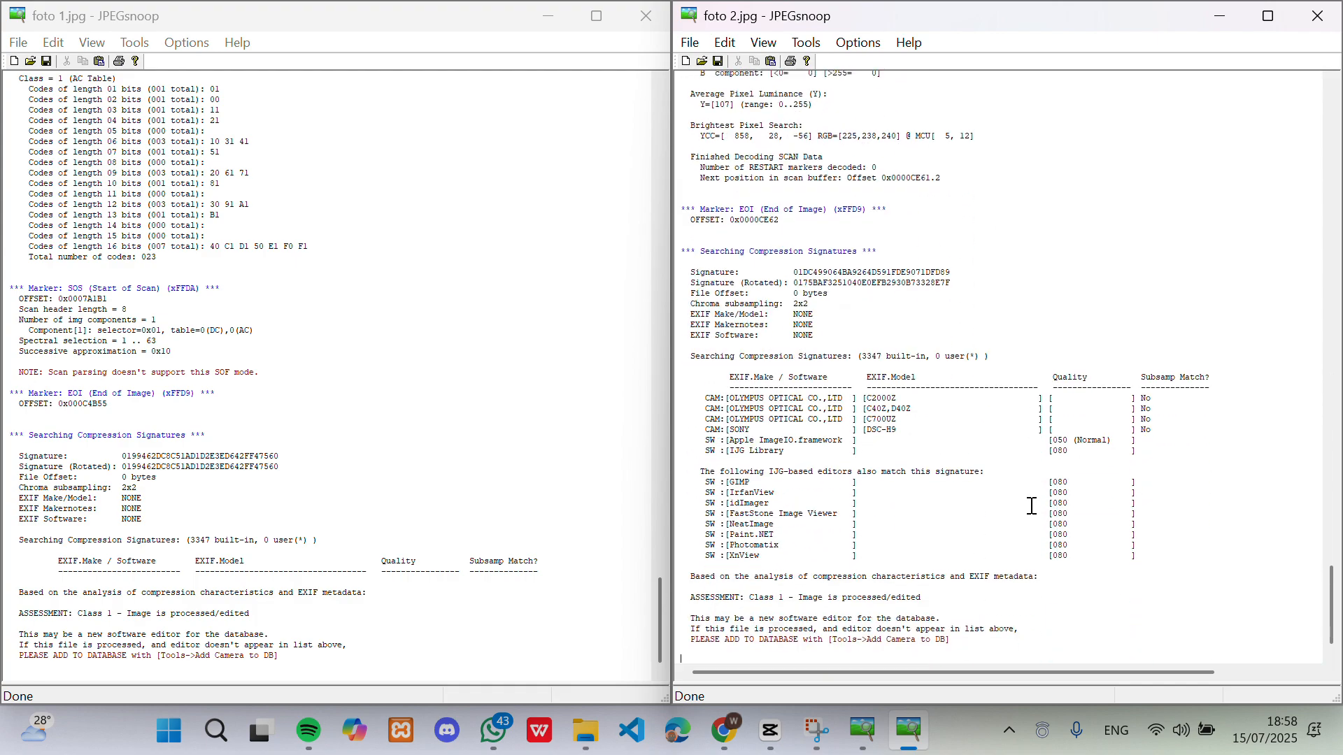
drag(660, 601, 700, 109)
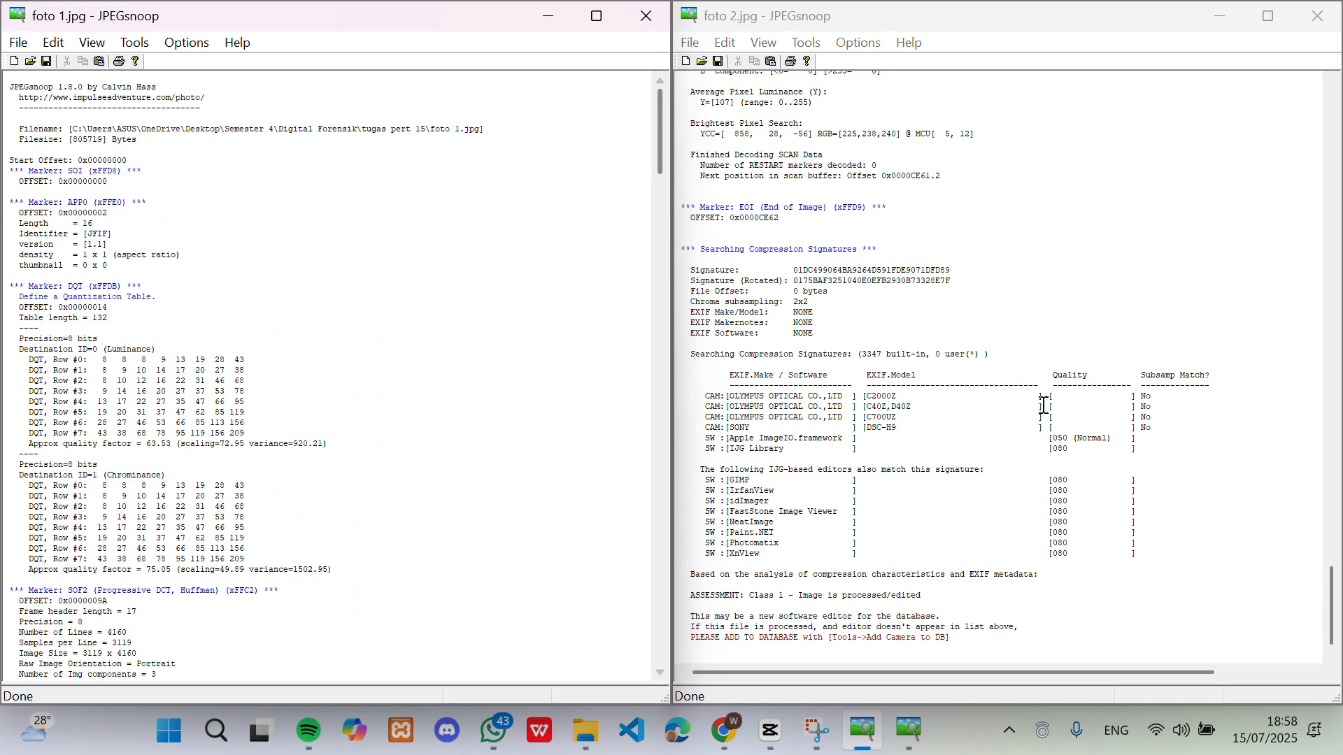
click(1334, 638)
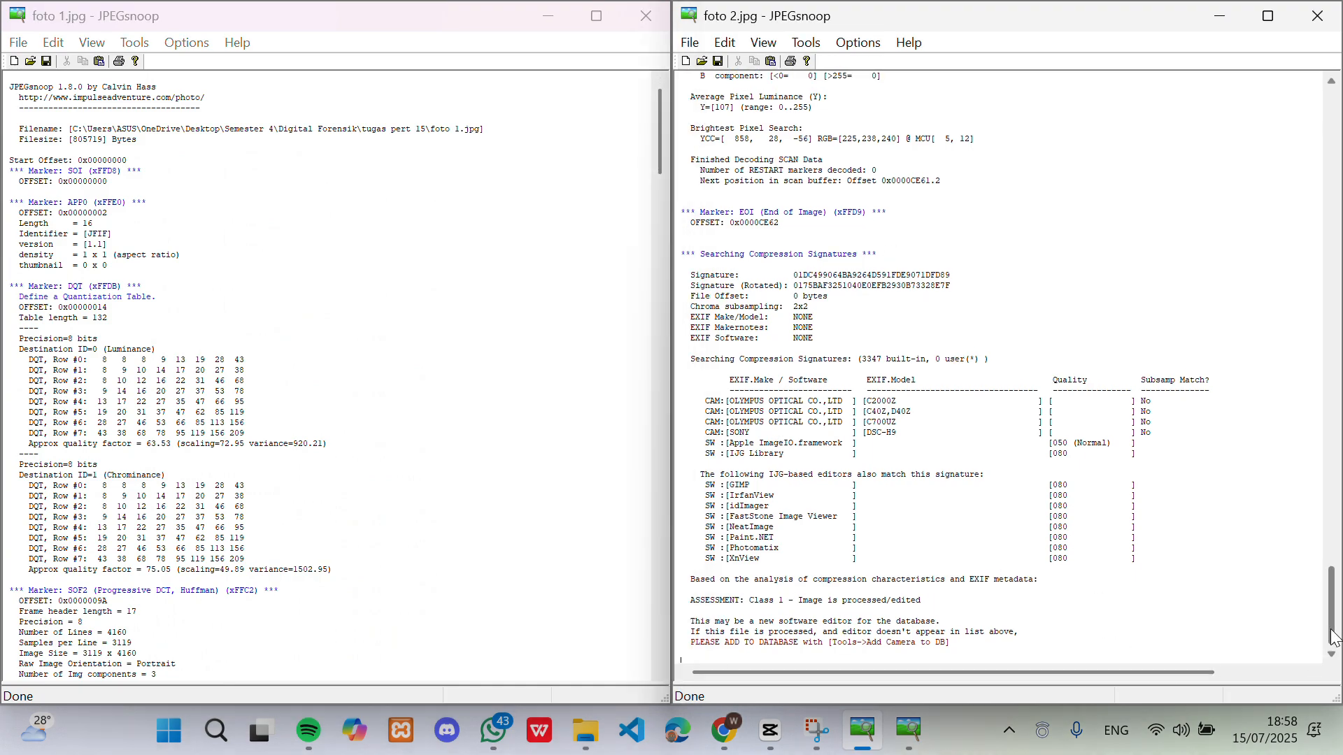
drag(1334, 638, 1110, 153)
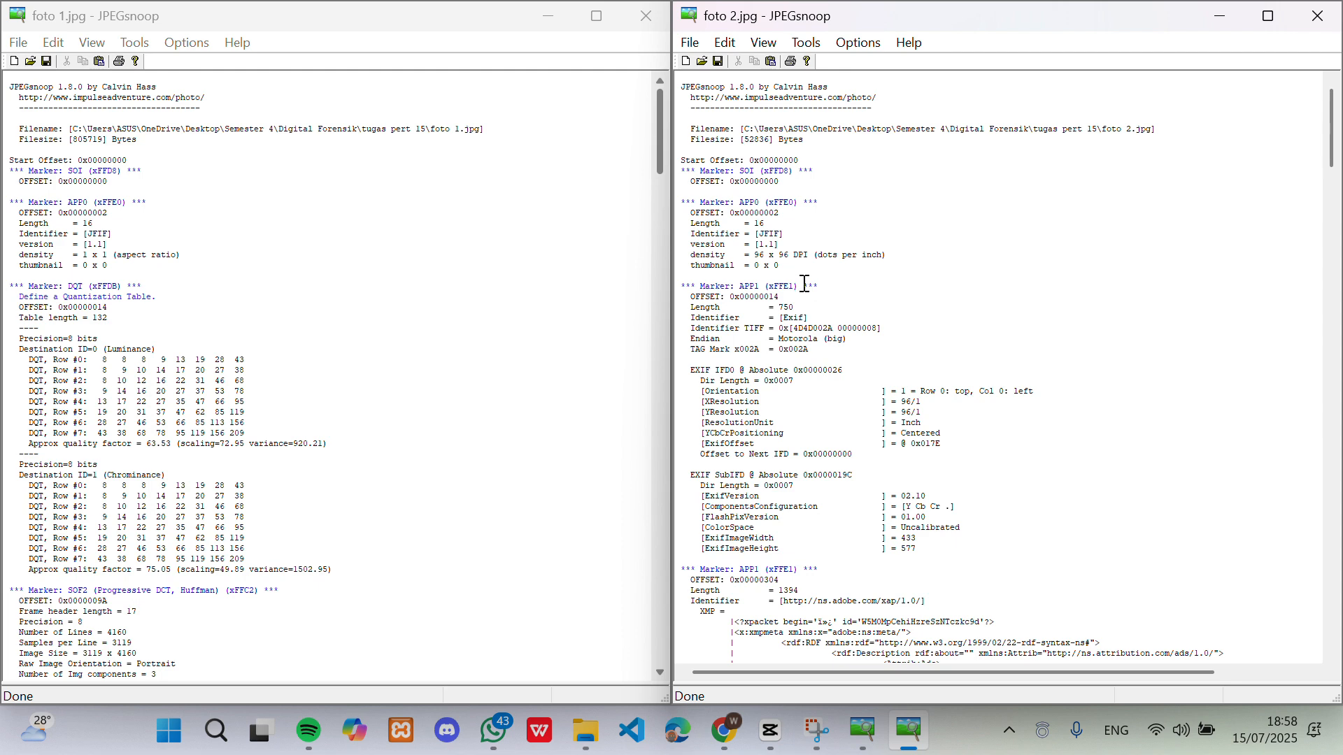
- Highlight the whole XMP metadata block in foto 2.jpg's report and check foto 1.jpg's report for a matching block
scroll(803, 388, down, 7)
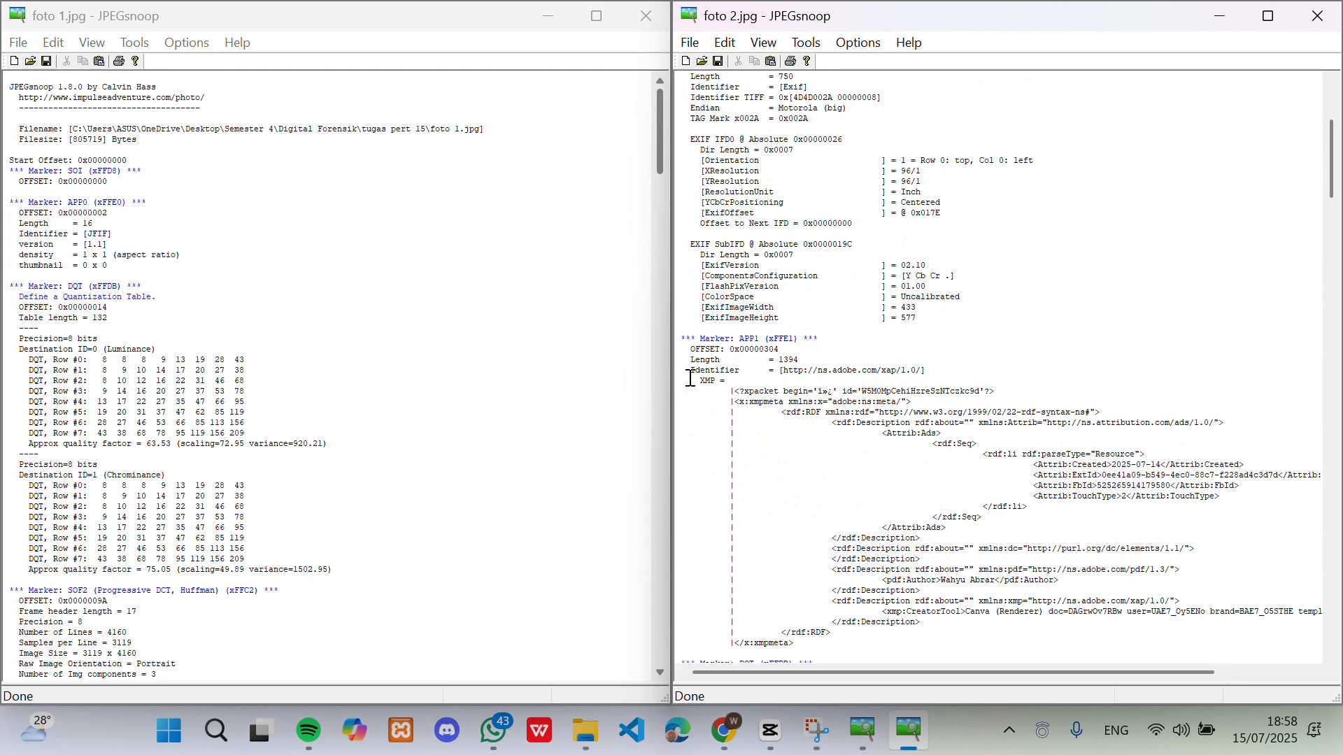
drag(702, 380, 1023, 583)
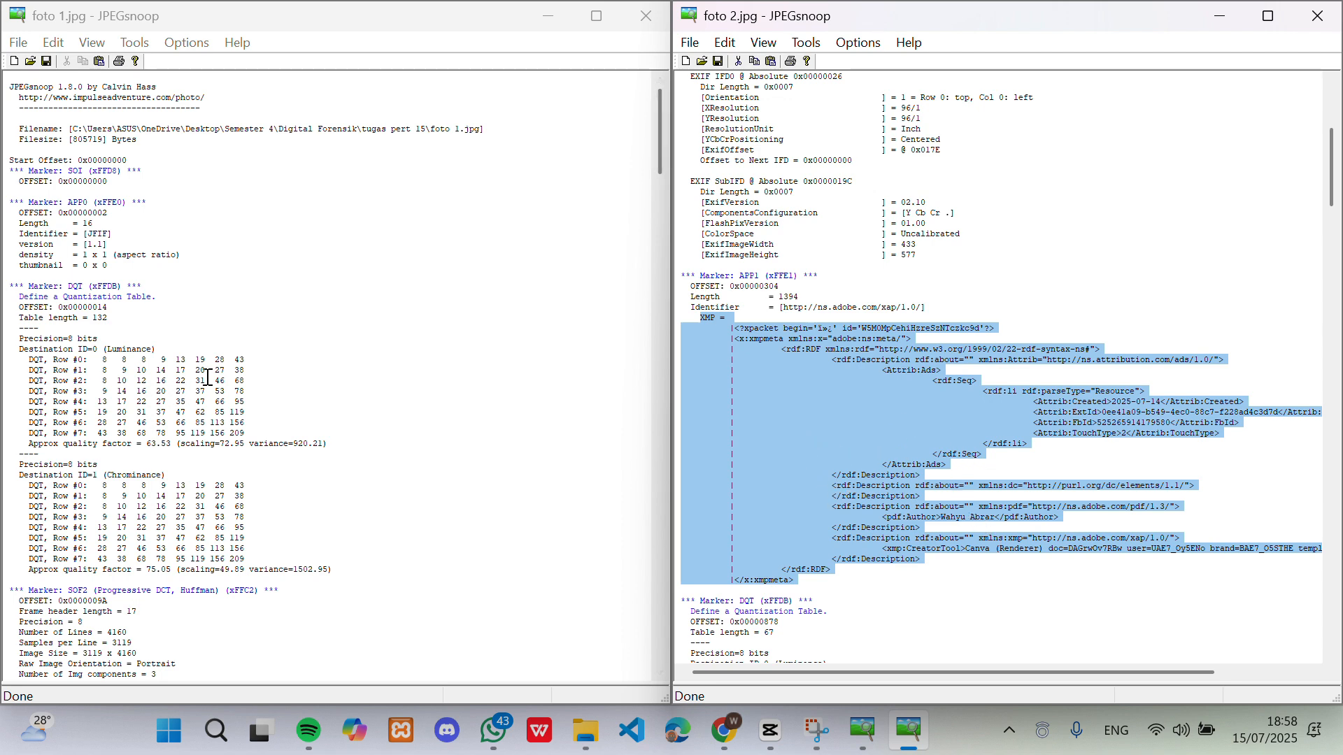
scroll(211, 375, down, 6)
scroll(210, 375, down, 20)
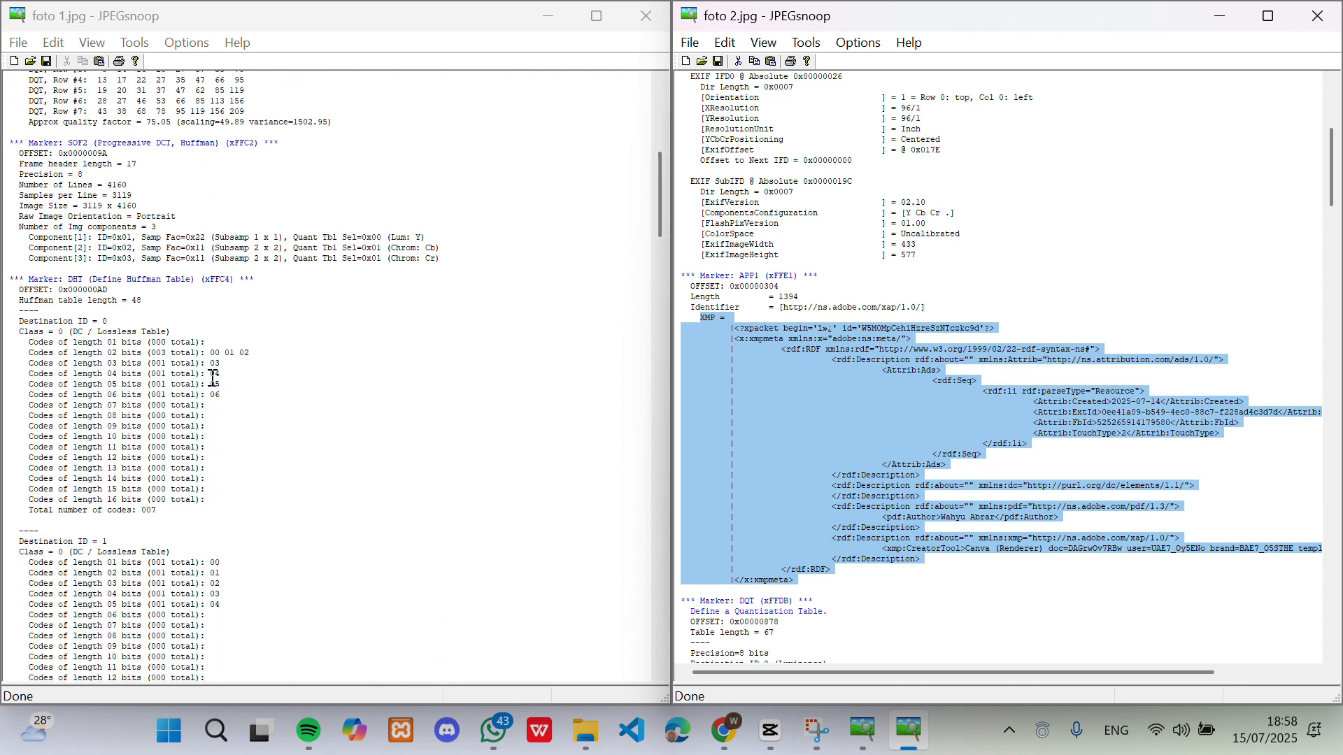
scroll(213, 380, up, 20)
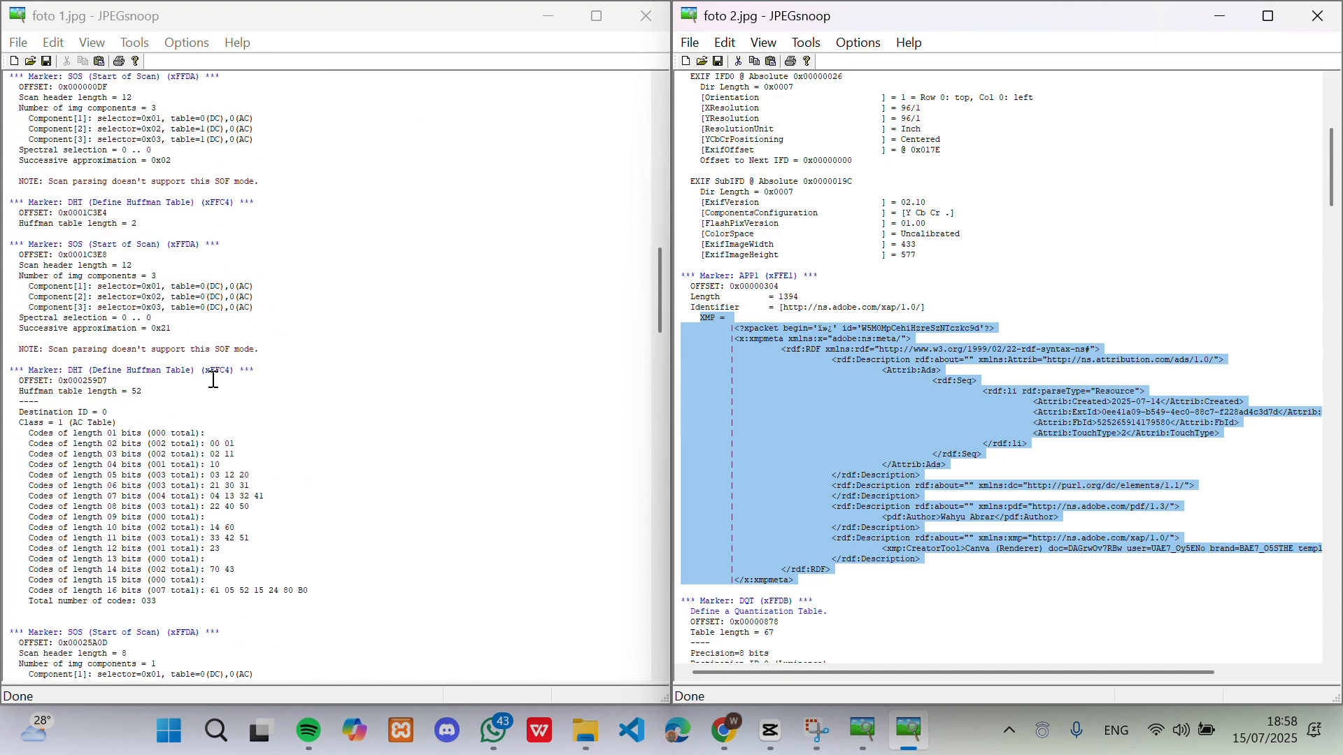
- Highlight the creator tool value "Canva (Renderer)" in foto 2.jpg's XMP data and check foto 1.jpg's report for an equivalent entry
click(784, 430)
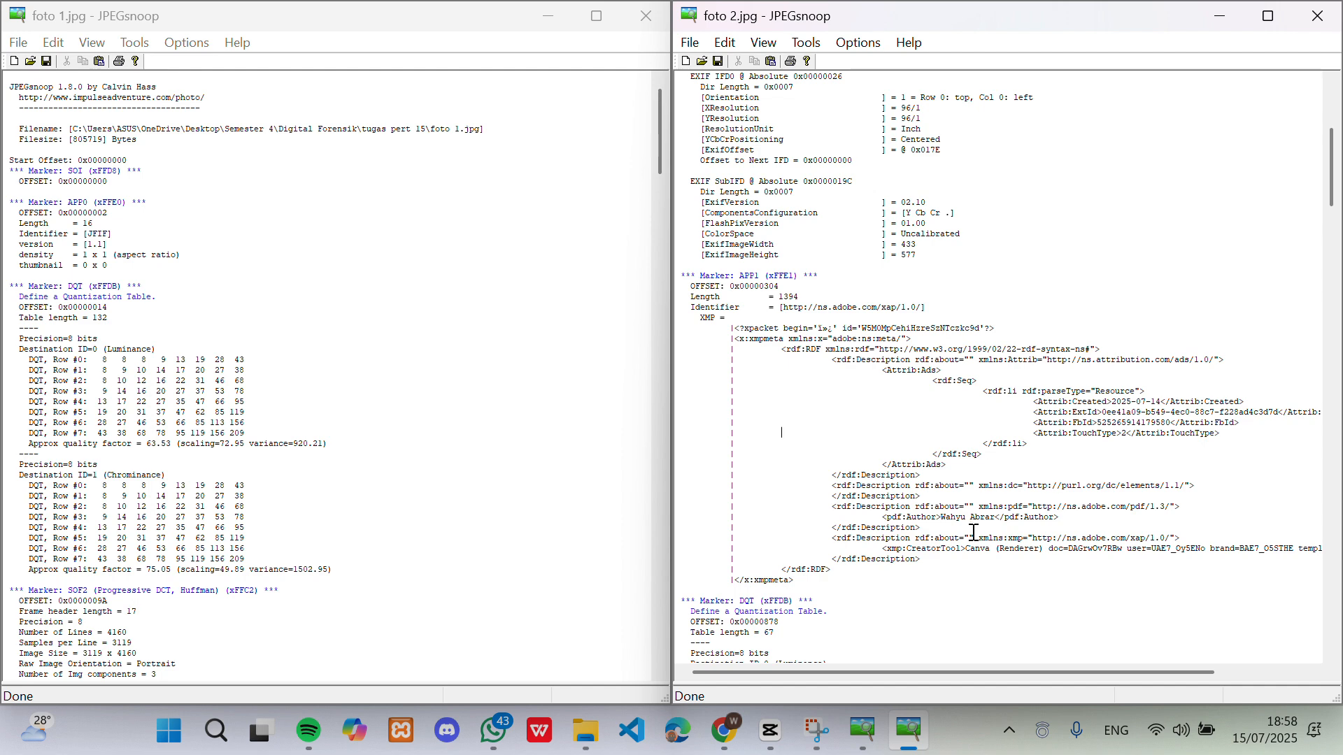
drag(967, 549, 1041, 550)
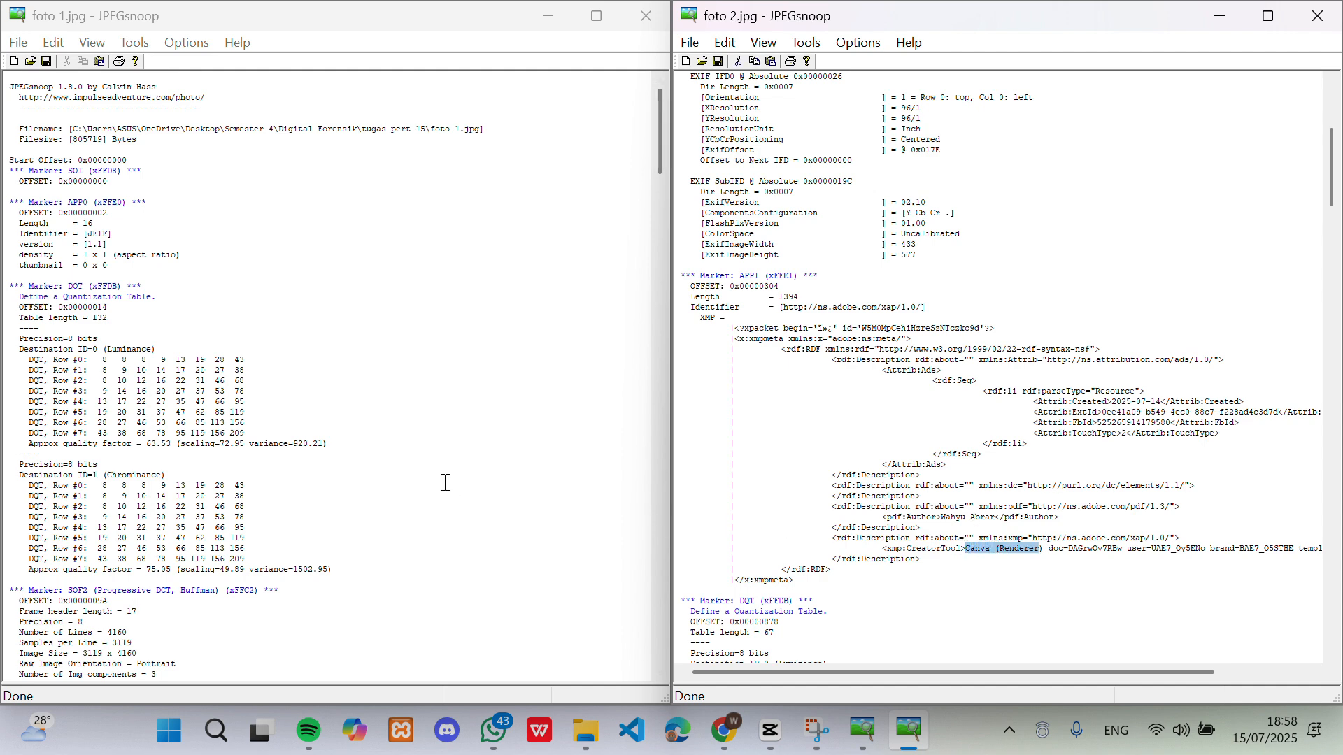
scroll(444, 480, down, 2)
scroll(445, 483, down, 20)
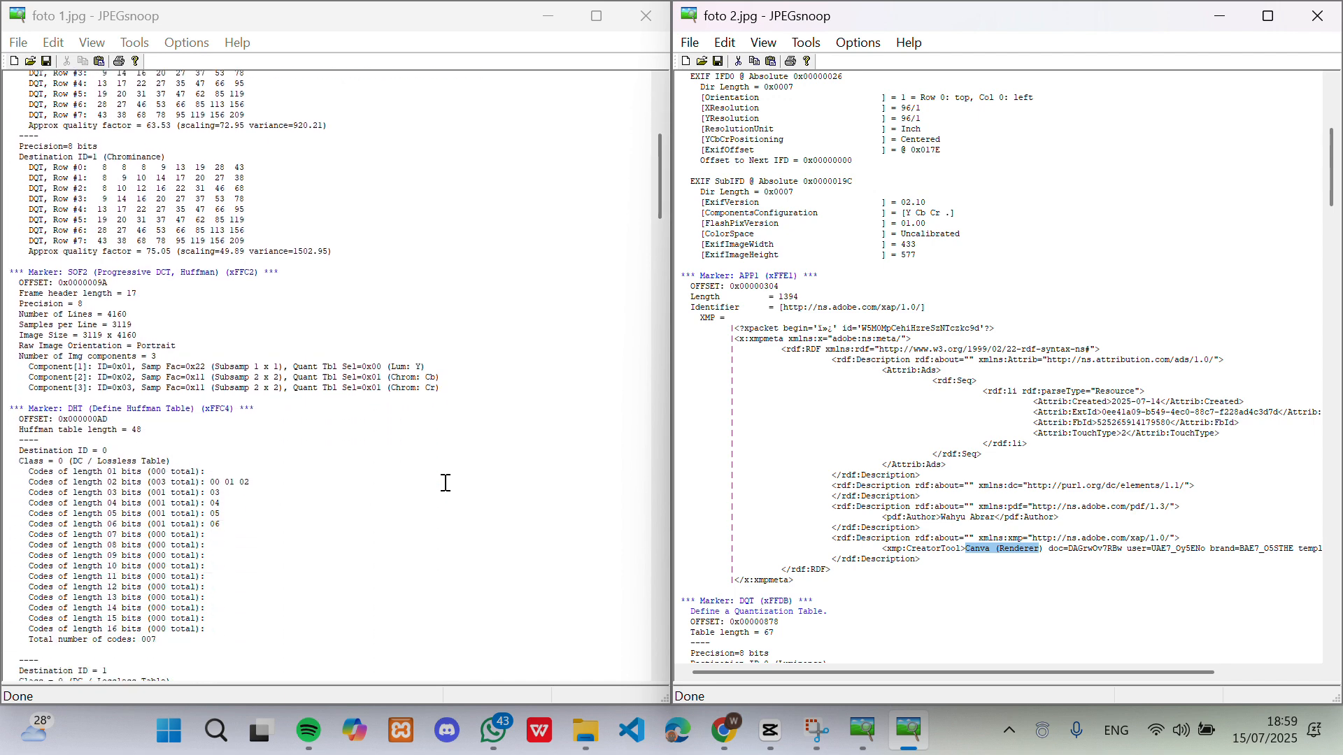
scroll(445, 484, down, 10)
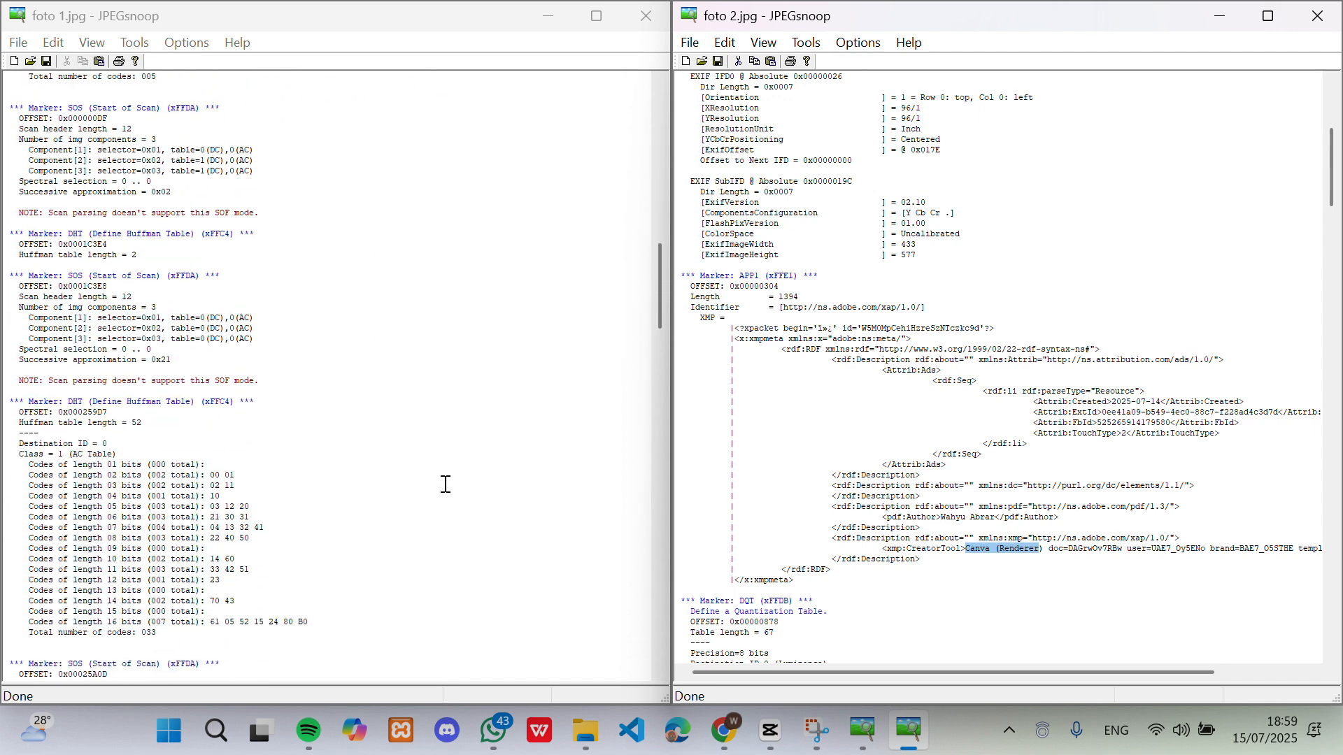
scroll(445, 483, down, 5)
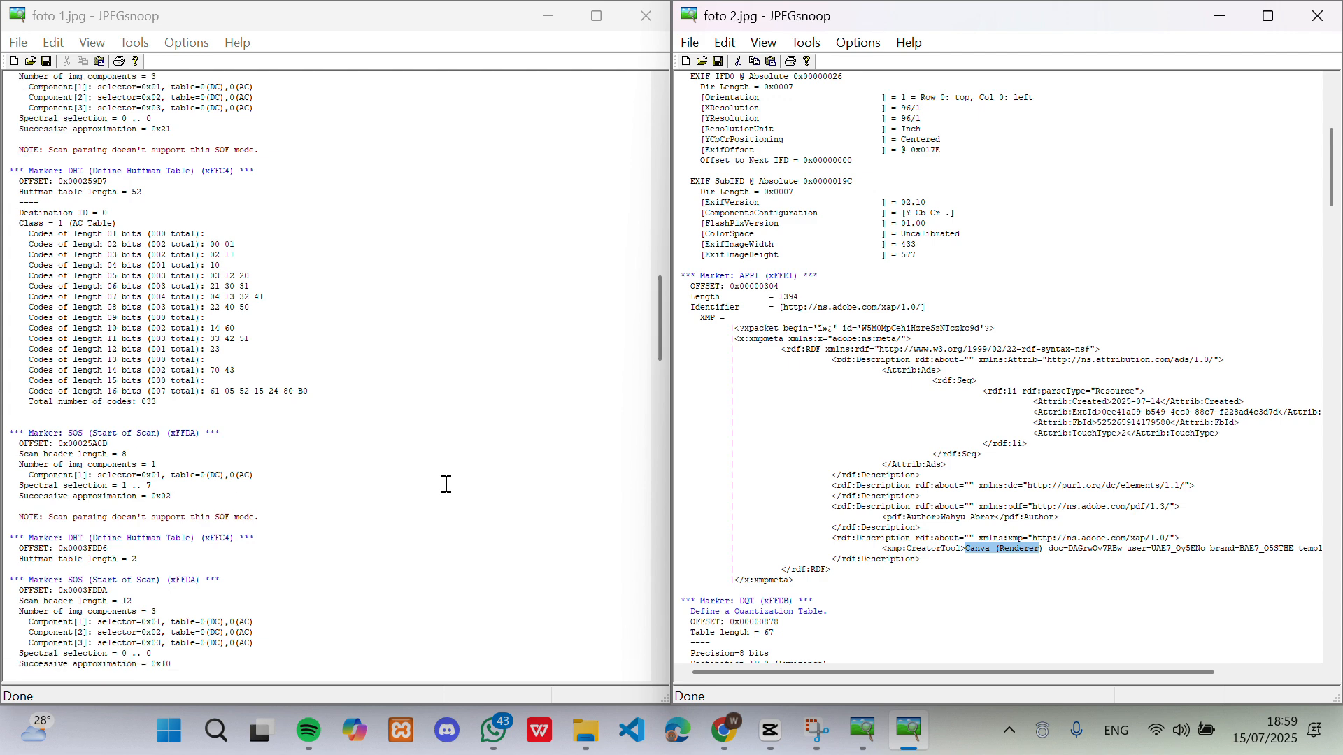
- Highlight the creation date and the author entry in foto 2.jpg's XMP data, and look for the same details in foto 1.jpg's report
click(838, 496)
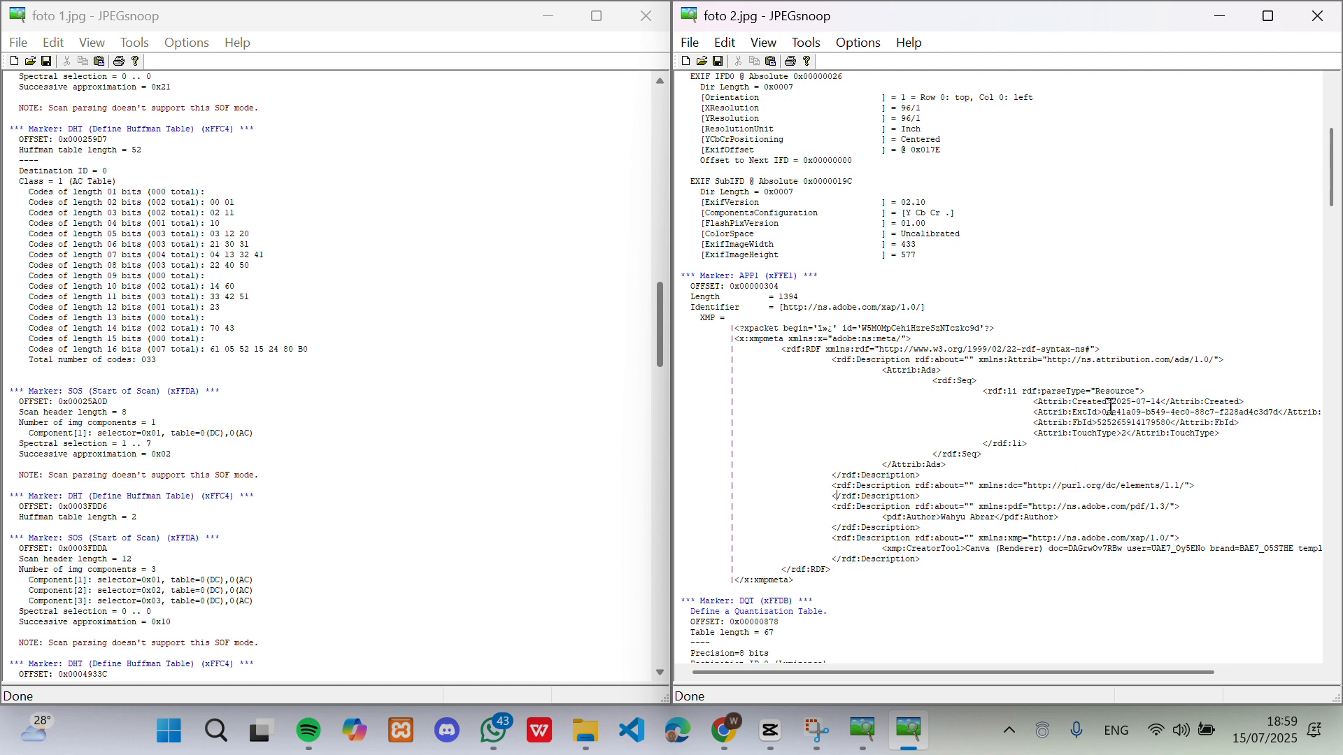
drag(1111, 406, 1160, 398)
drag(904, 518, 988, 518)
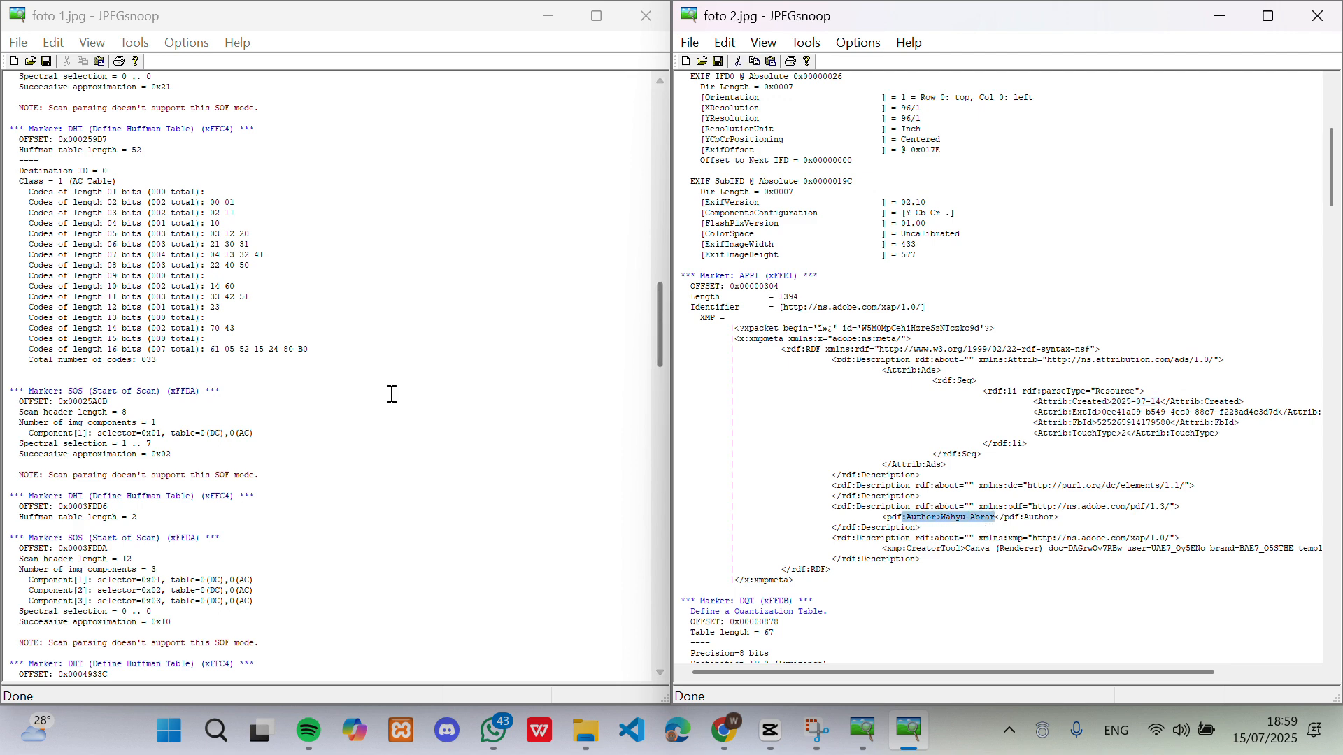
click(289, 379)
scroll(288, 380, up, 15)
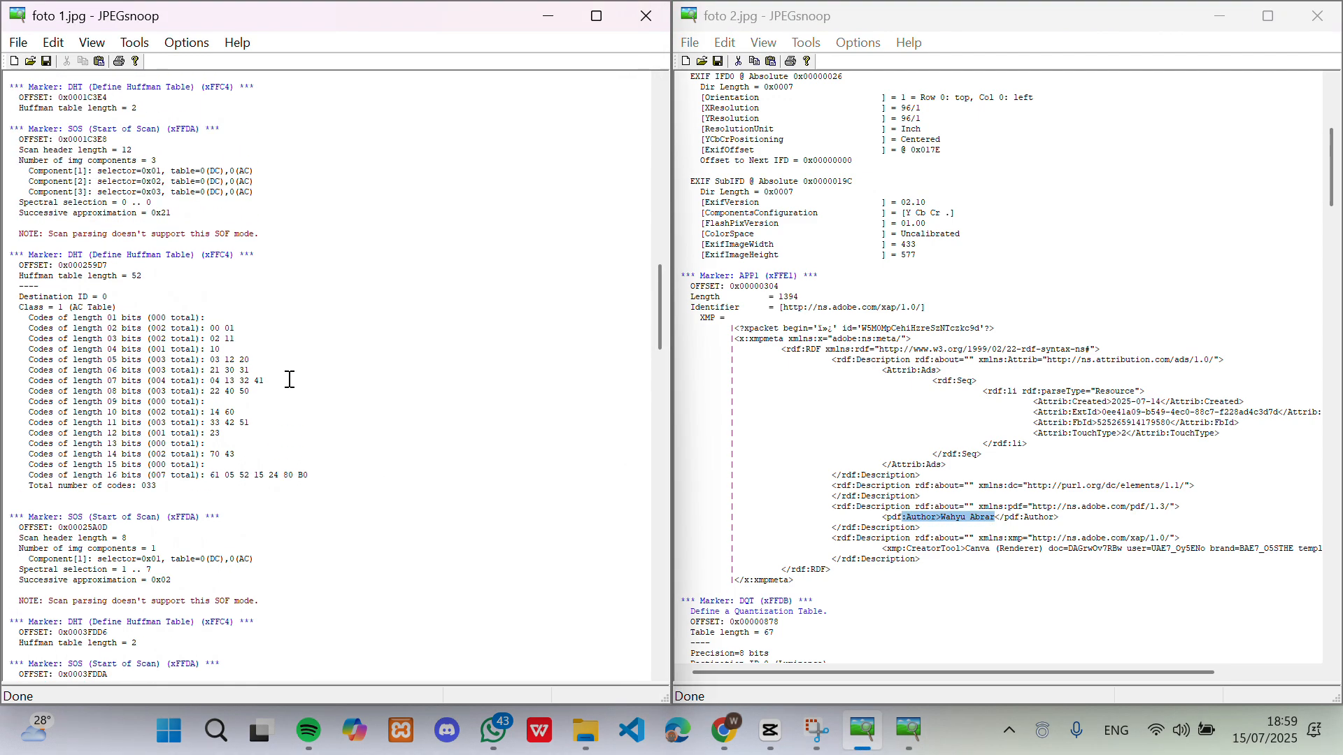
scroll(289, 379, up, 10)
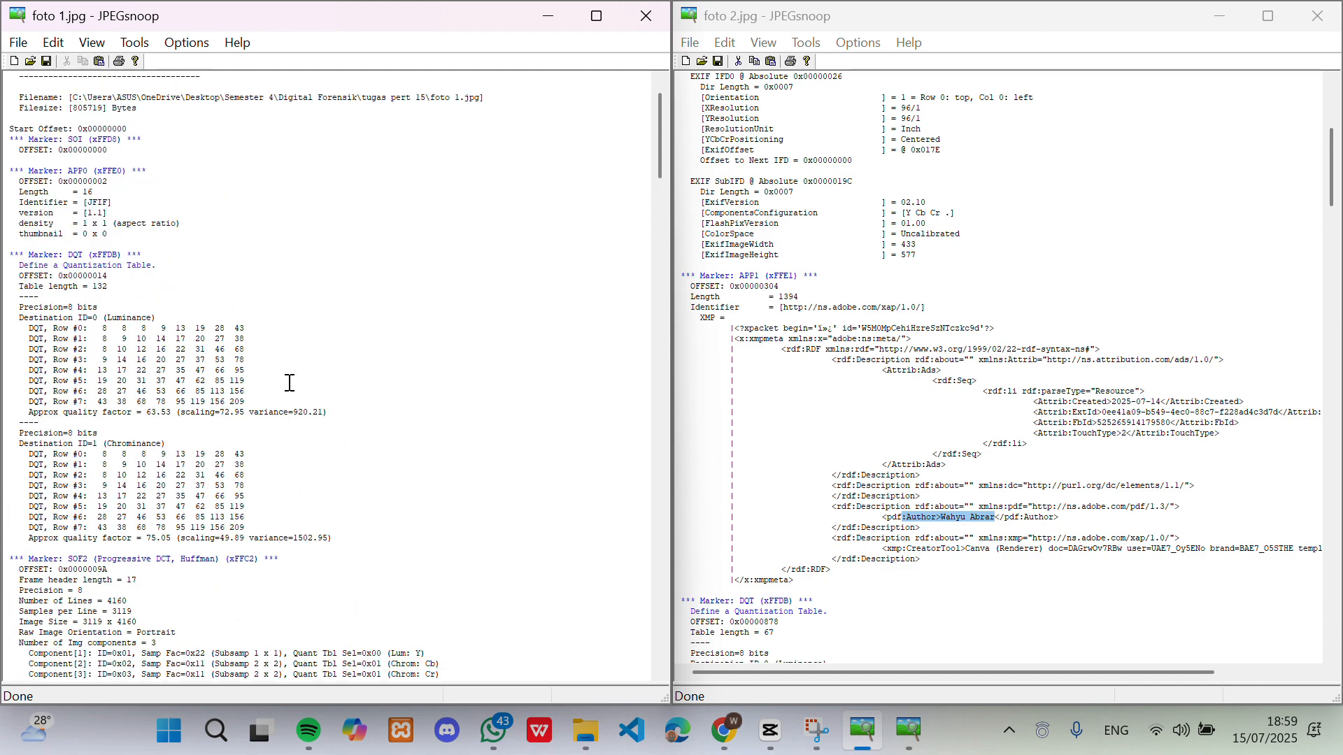
scroll(216, 468, up, 1)
scroll(216, 467, down, 15)
- Find and highlight the Image Size line in the SOF marker section of both reports to compare the photos' dimensions
click(755, 488)
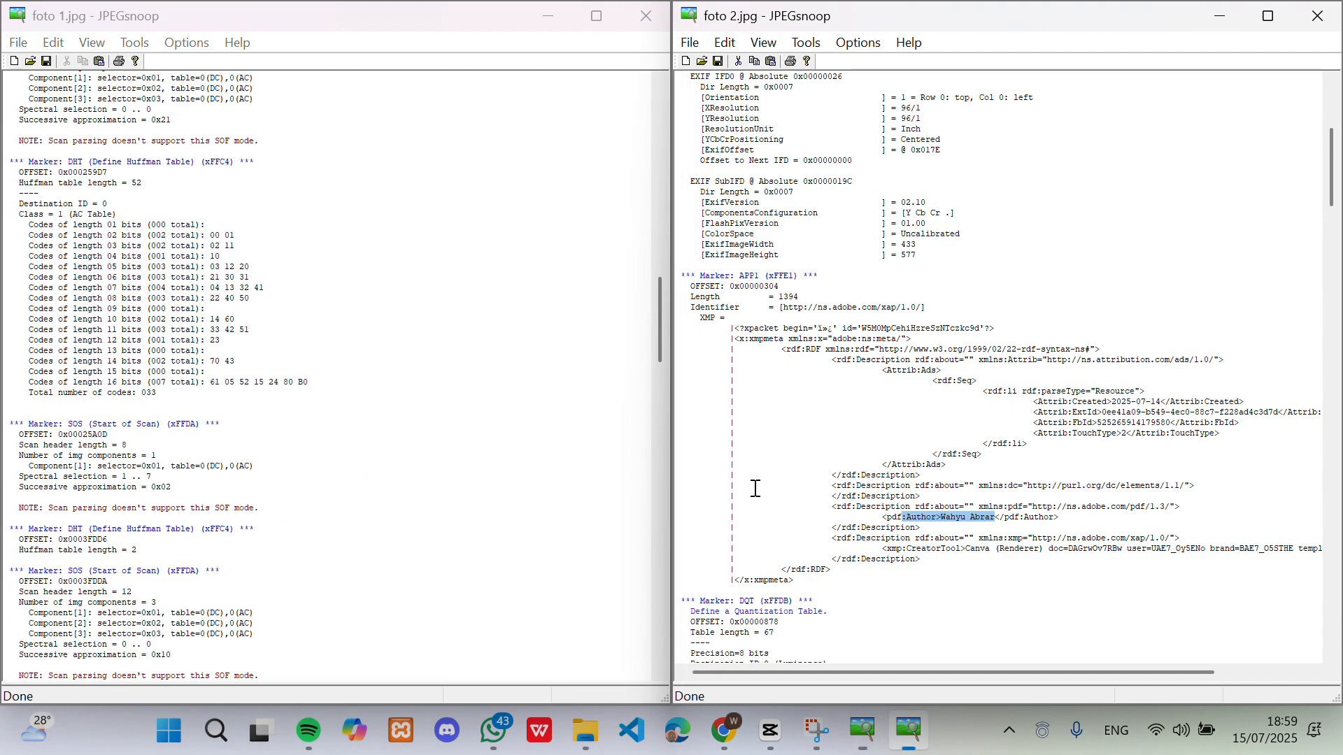
scroll(884, 496, up, 6)
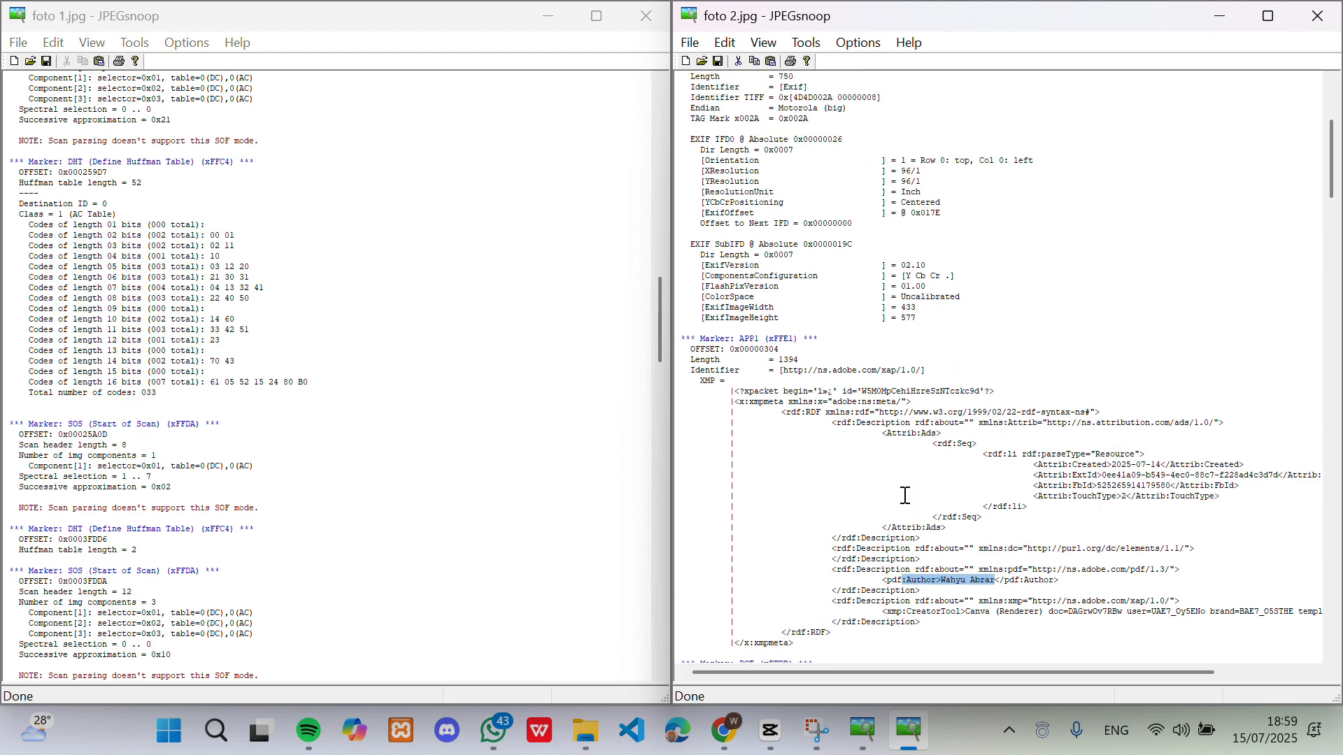
scroll(865, 472, up, 3)
scroll(836, 413, down, 20)
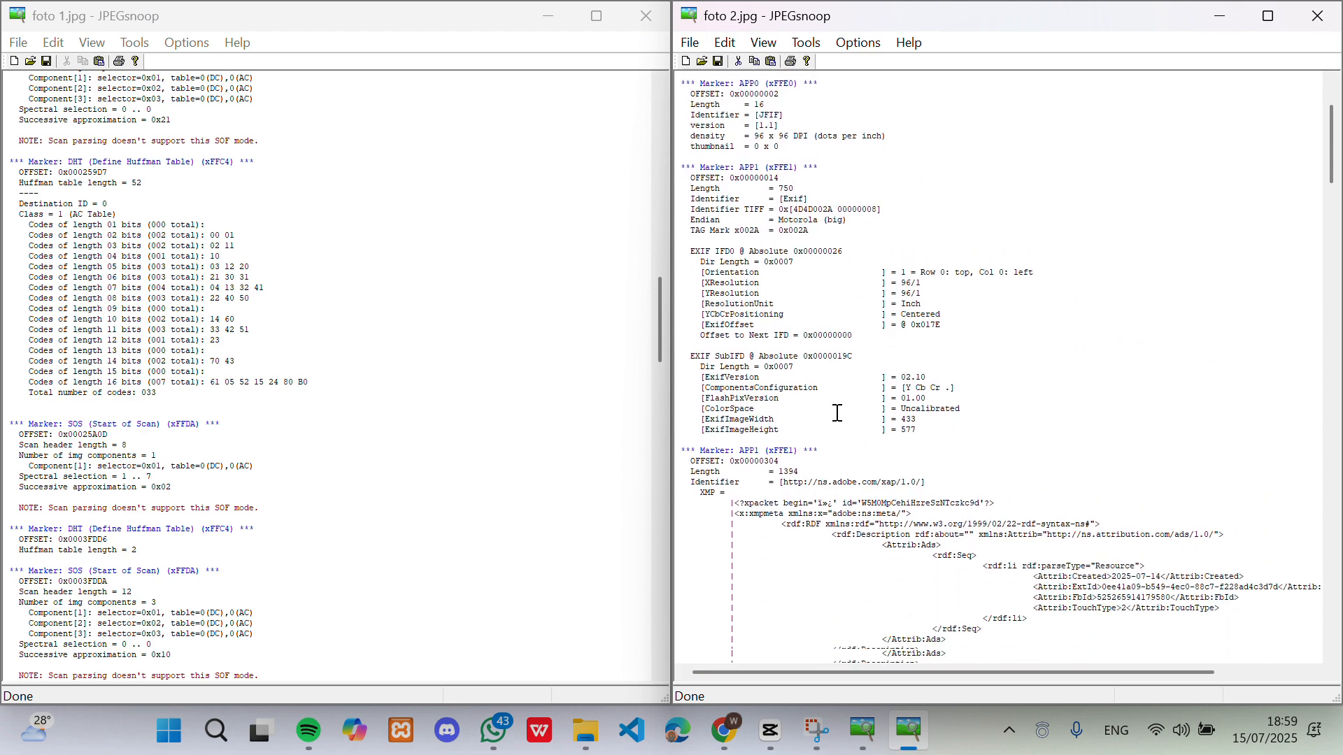
scroll(836, 413, down, 3)
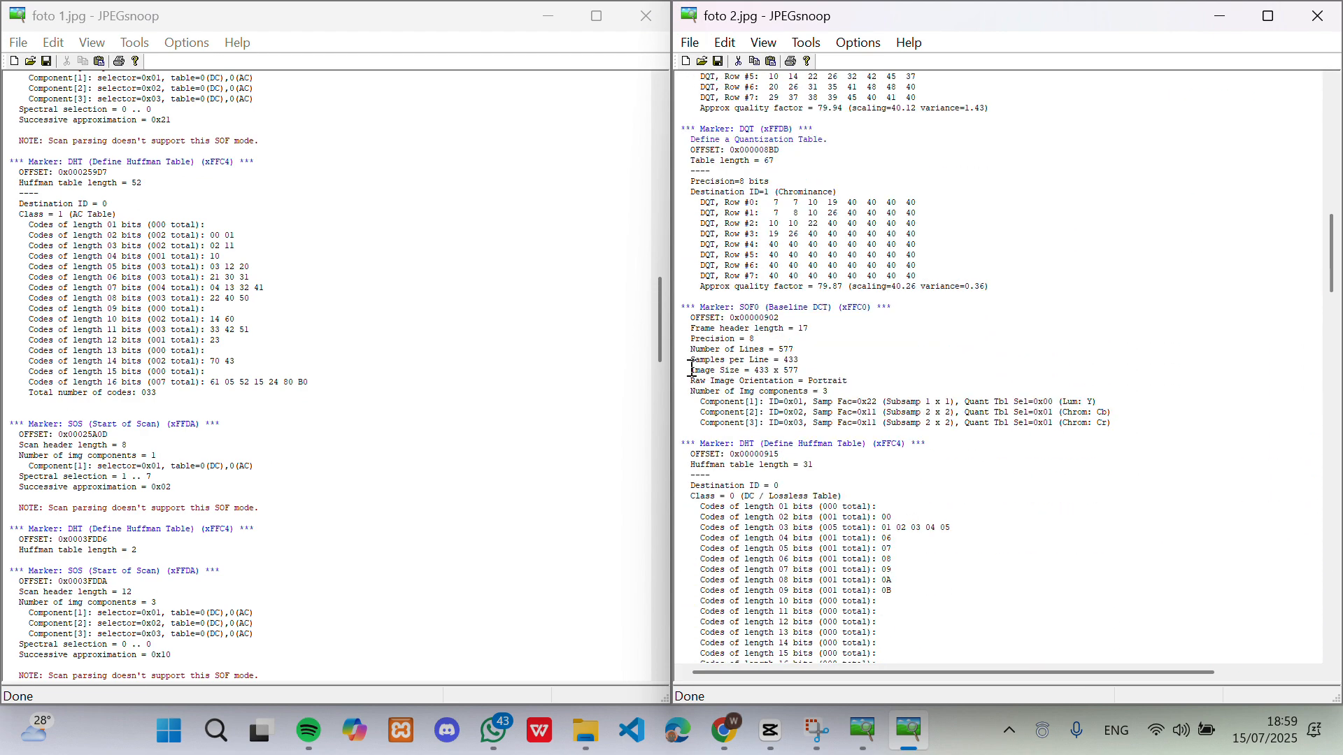
click(693, 370)
drag(698, 369, 800, 370)
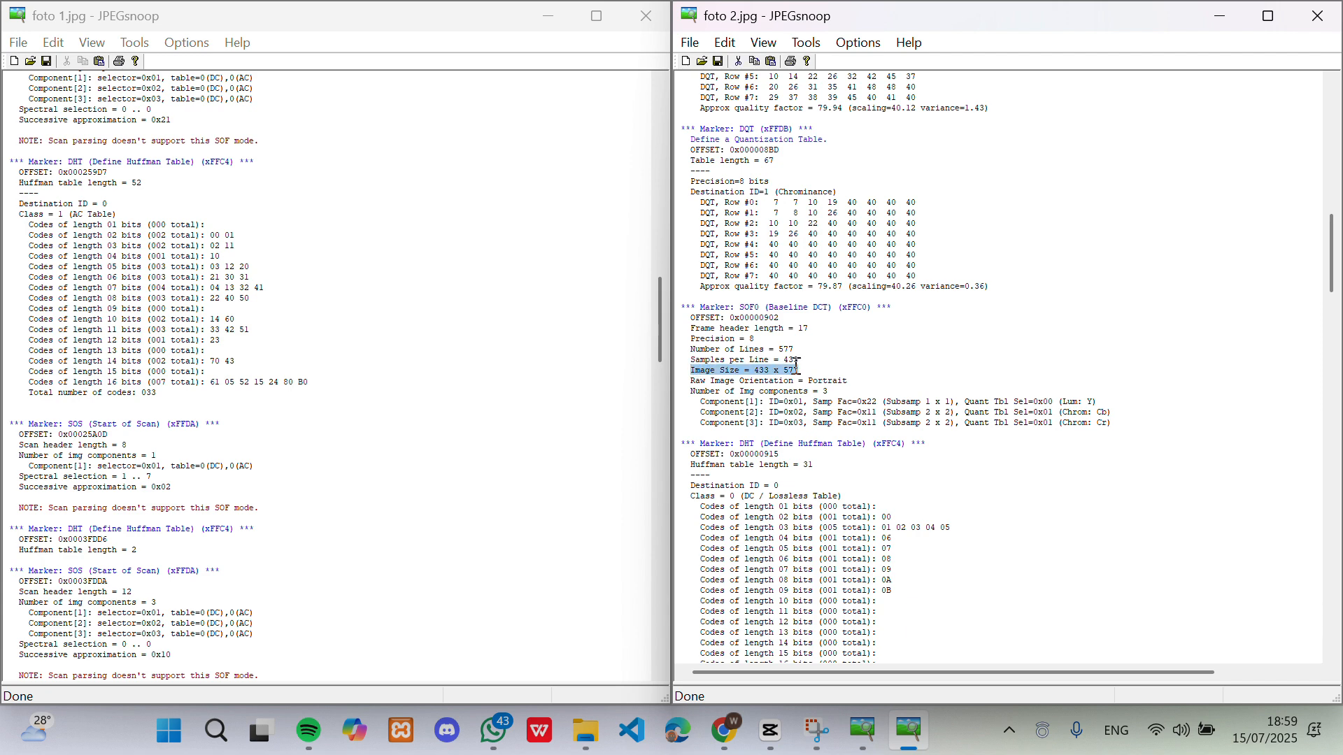
scroll(338, 400, up, 20)
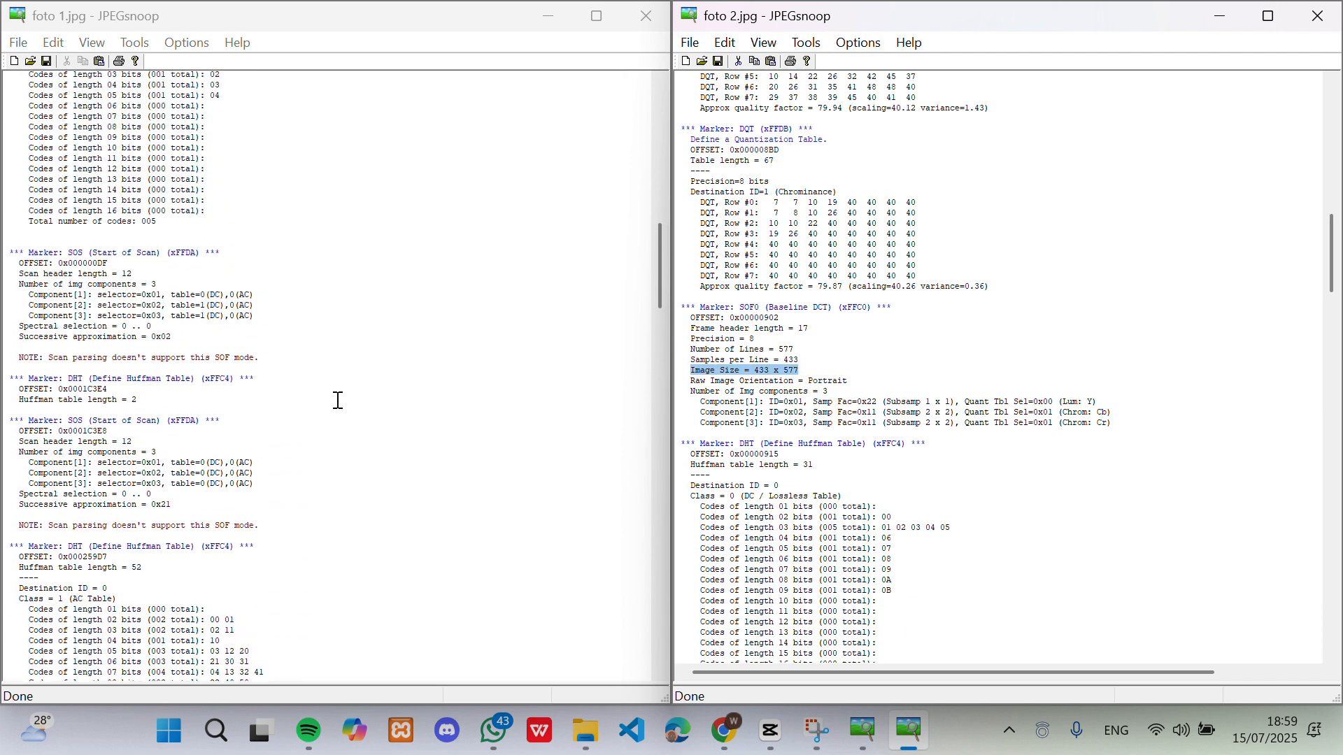
scroll(338, 401, up, 9)
scroll(330, 411, down, 4)
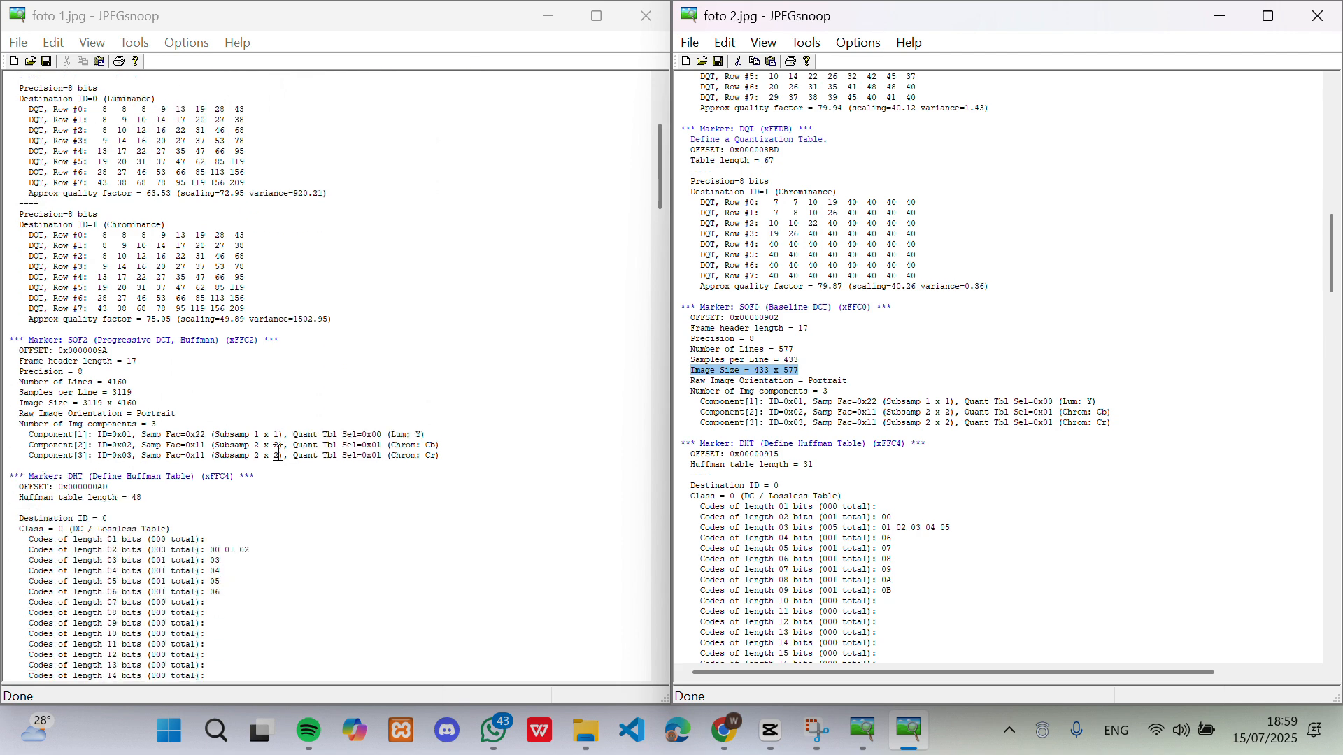
drag(19, 404, 143, 401)
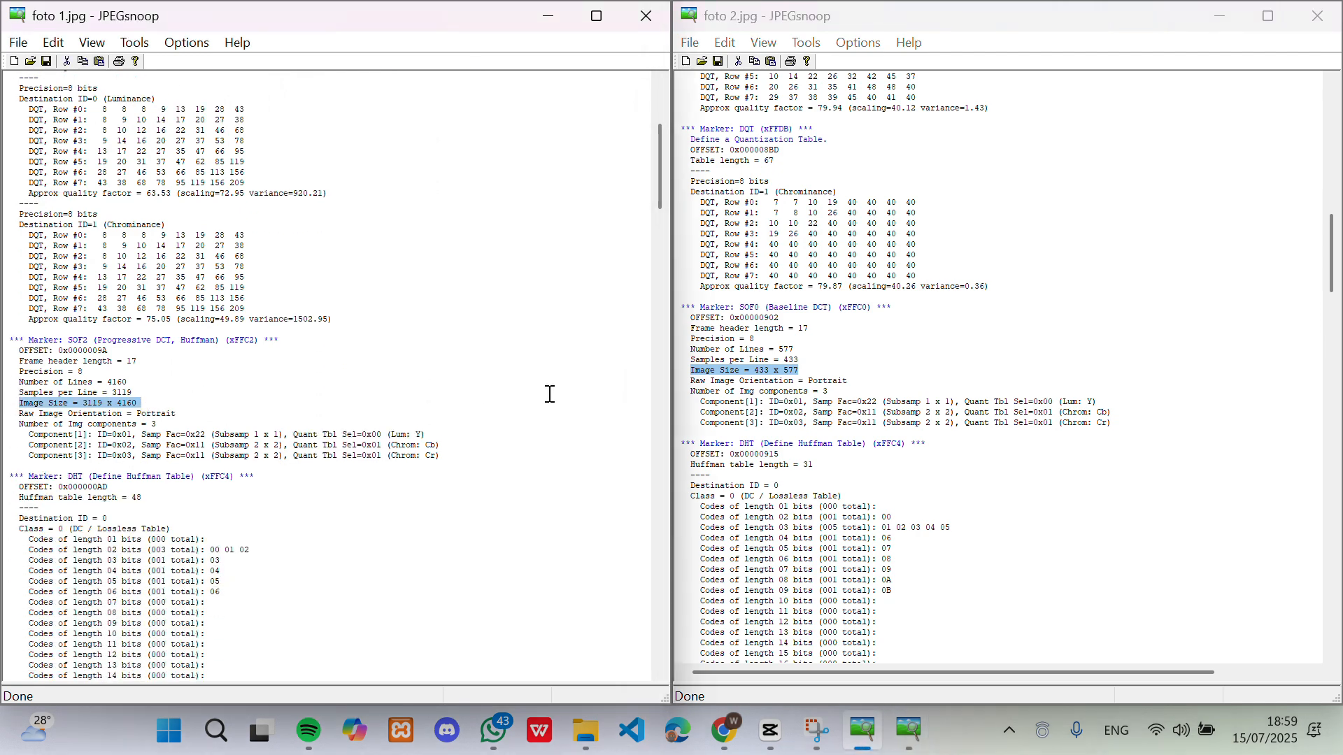
- Highlight the table of matching cameras and editing software under Searching Compression Signatures in foto 2.jpg's report
mouse_move(1331, 274)
mouse_down()
mouse_move(1328, 471)
mouse_move(1299, 628)
mouse_up()
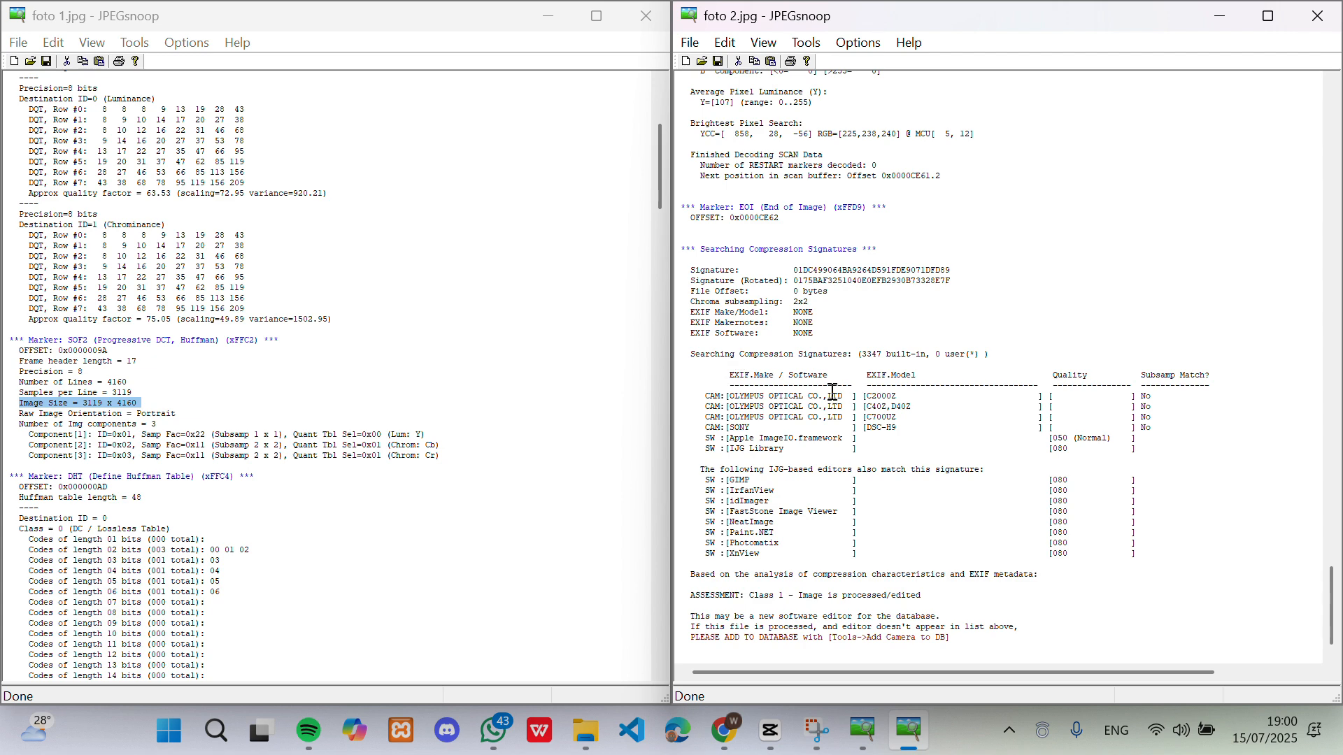
mouse_move(730, 376)
mouse_down()
mouse_move(1091, 448)
mouse_move(1046, 528)
mouse_move(1103, 551)
mouse_move(1131, 582)
mouse_move(1198, 563)
mouse_up()
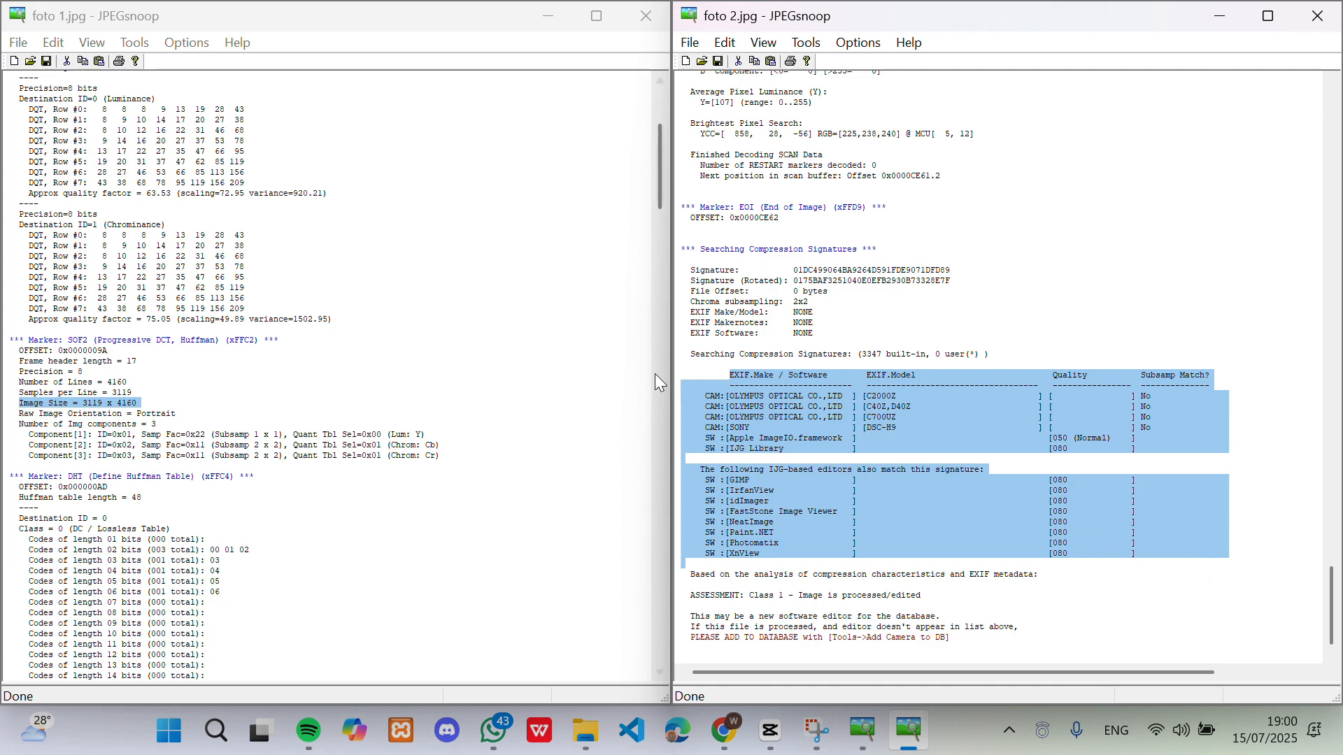
- Highlight the column headings of the Searching Compression Signatures table in foto 1.jpg's report, and clear the table highlights in both reports
drag(654, 182, 633, 640)
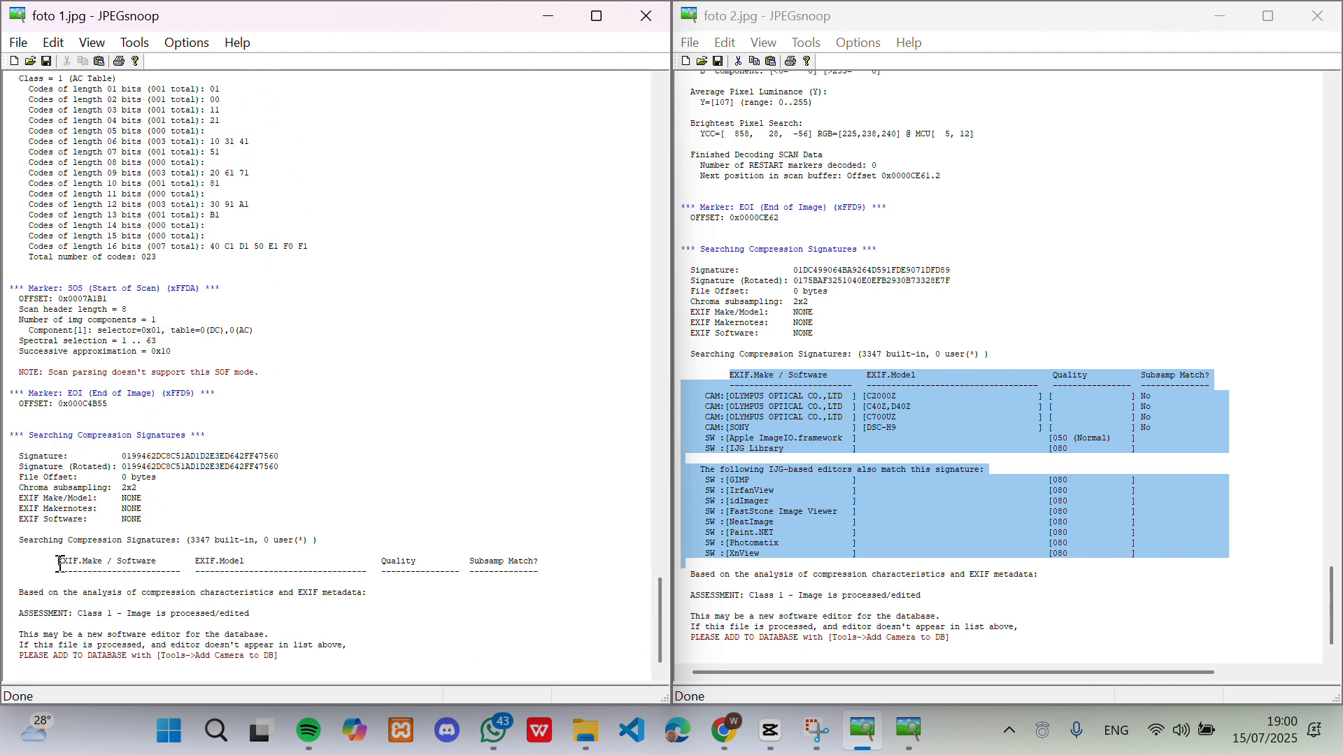
drag(59, 565, 563, 572)
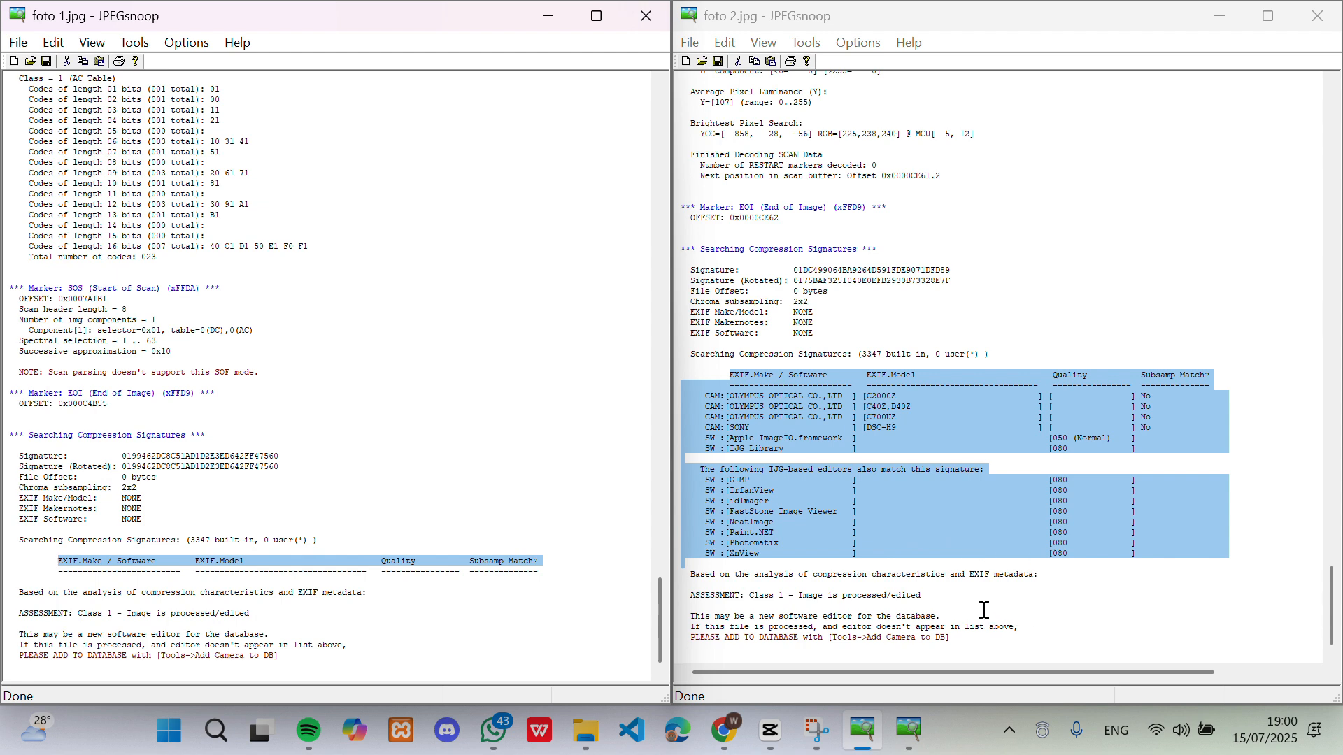
click(943, 613)
click(967, 591)
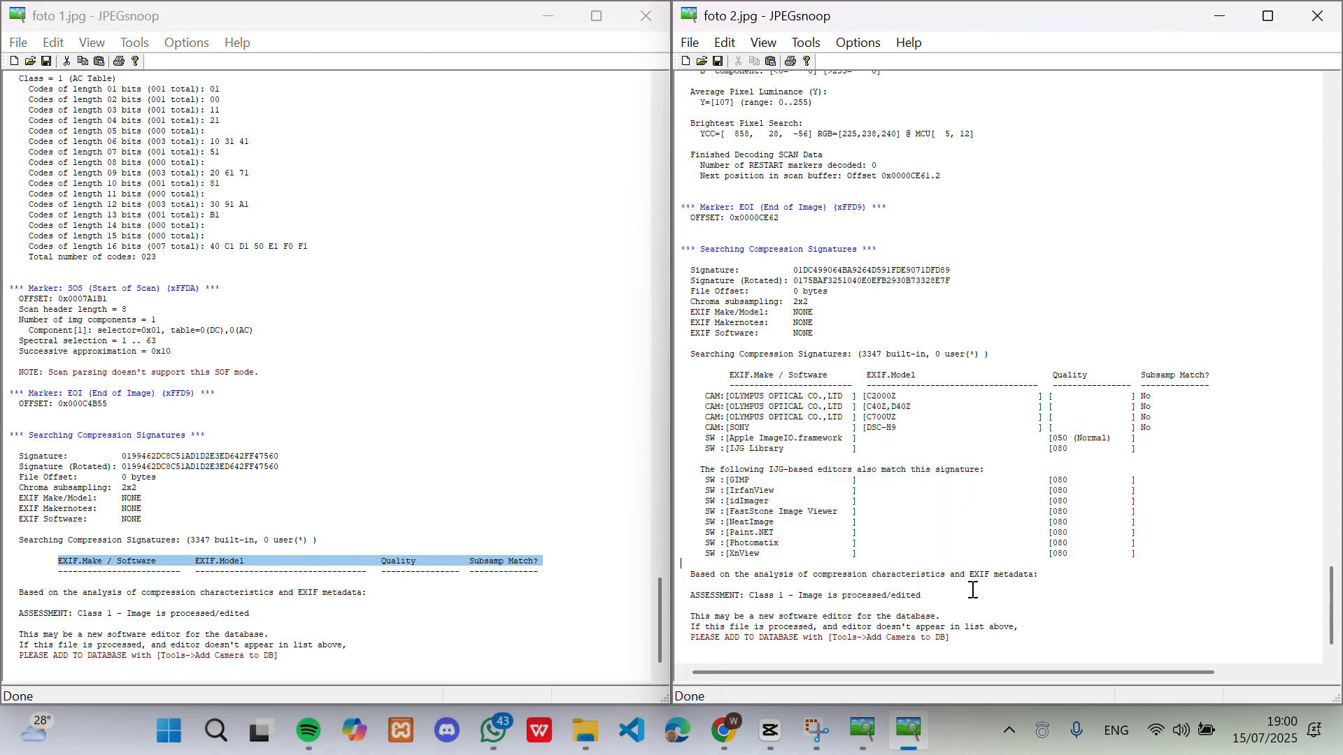
click(539, 580)
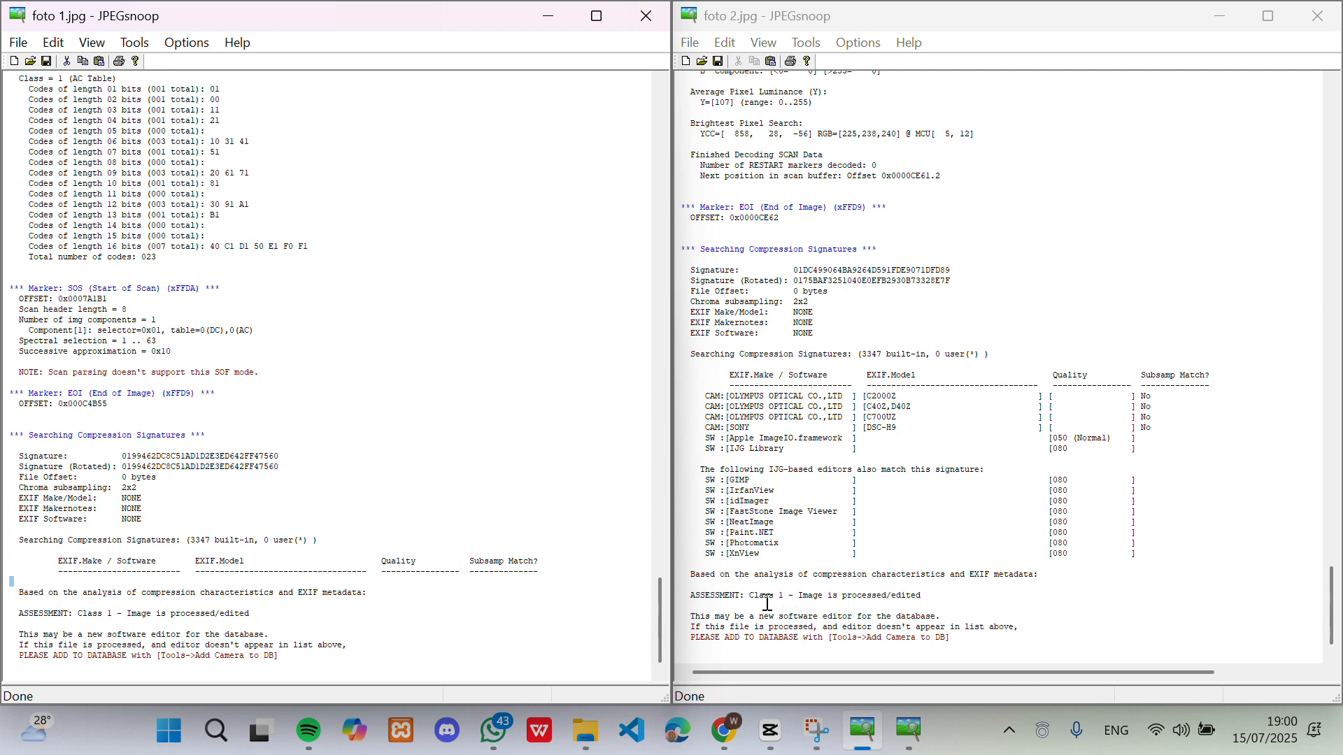
- Highlight the ASSESSMENT line below the compression signatures in both reports, foto 2.jpg first, to compare the photos' classifications
click(693, 596)
drag(695, 600, 956, 599)
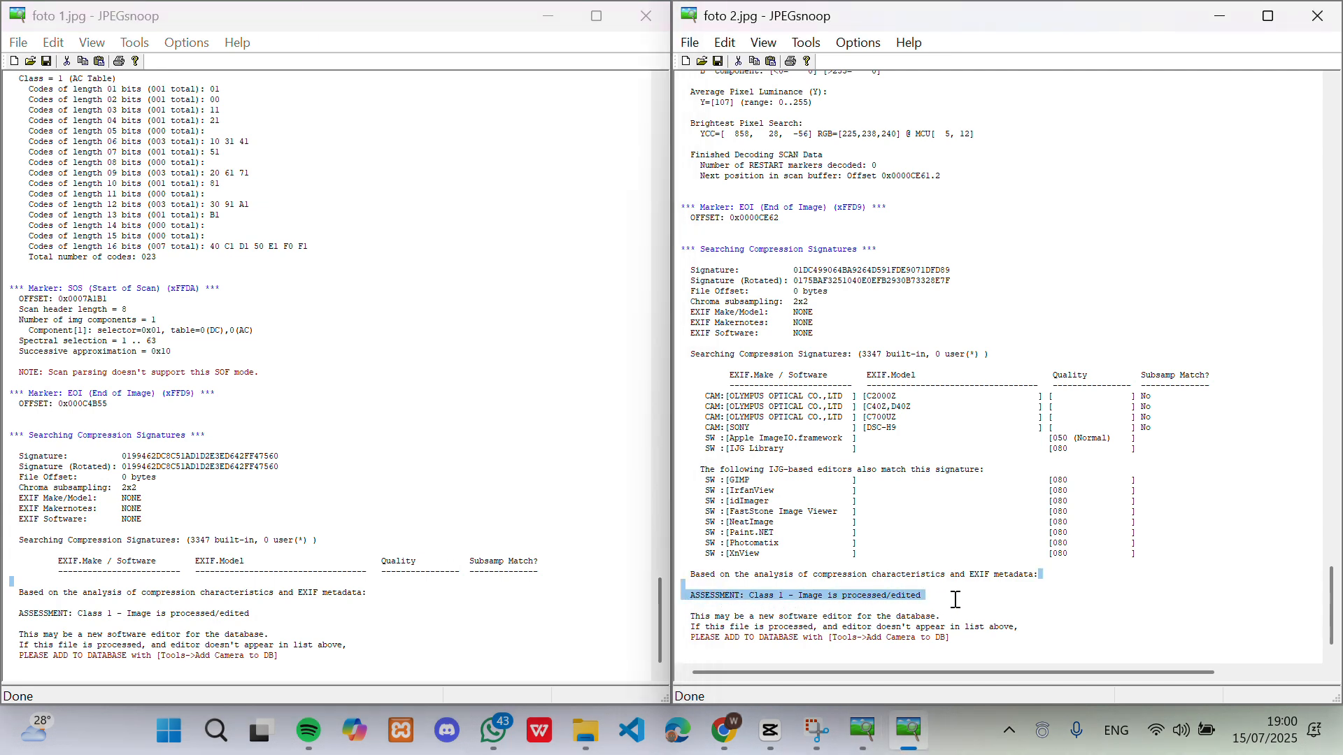
click(19, 616)
drag(25, 618, 253, 617)
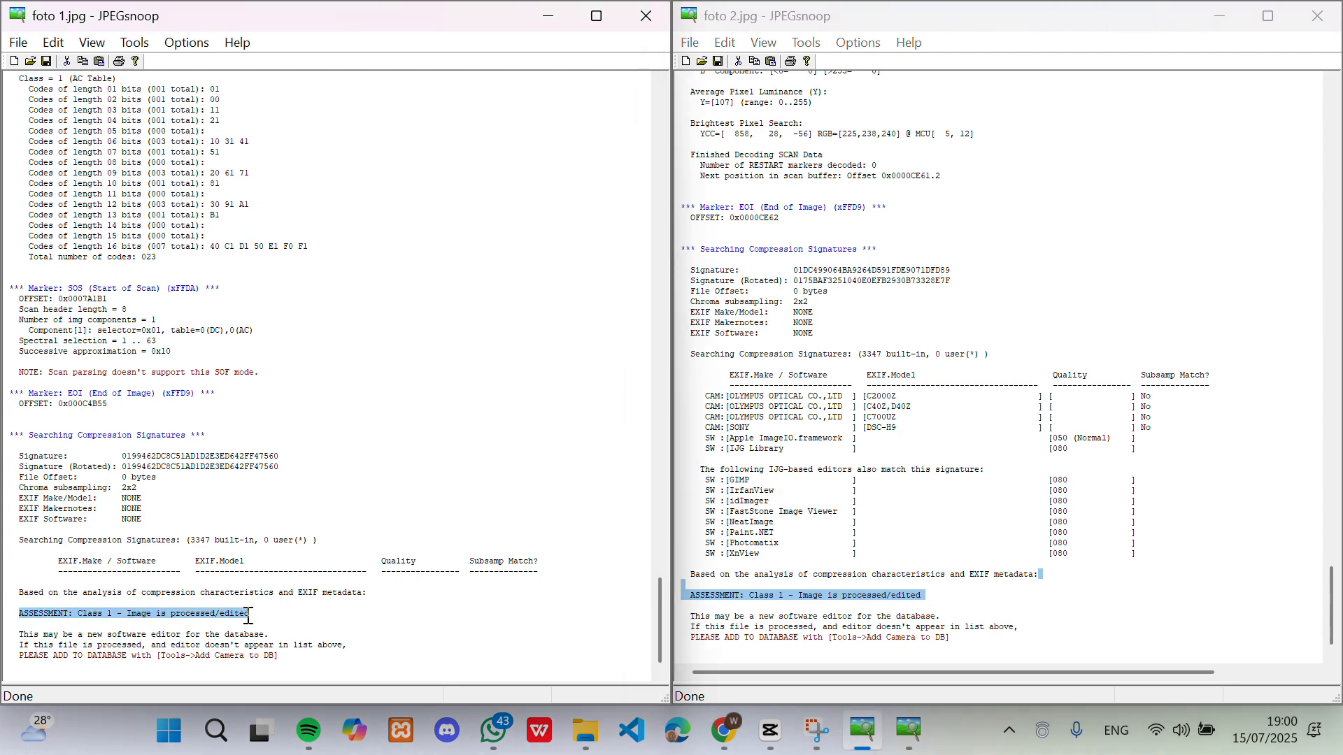